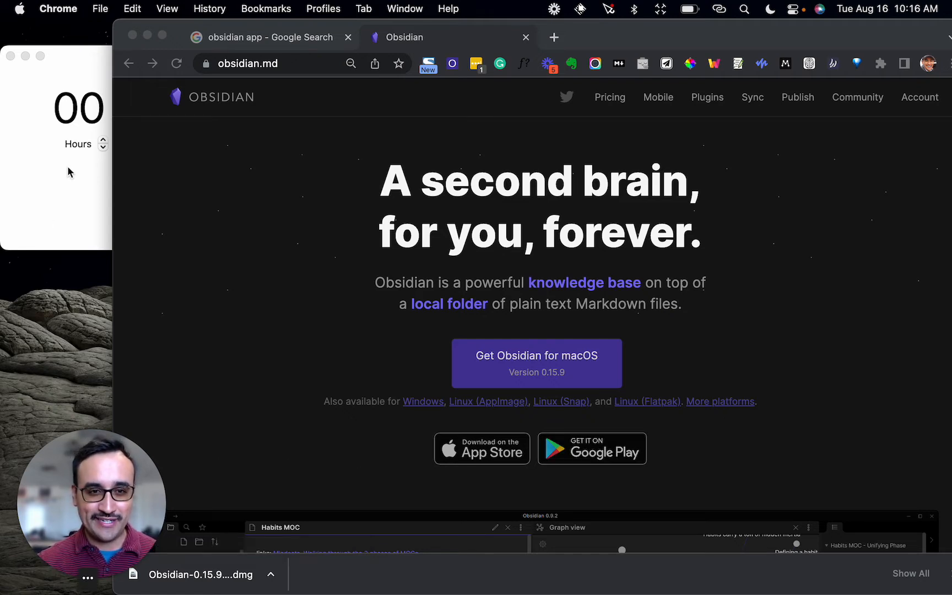
Start the 15-minute countdown in TeraTime, then shift the browser window aside to uncover the timer.
{"action": "left_click", "coordinate": [61, 203]}
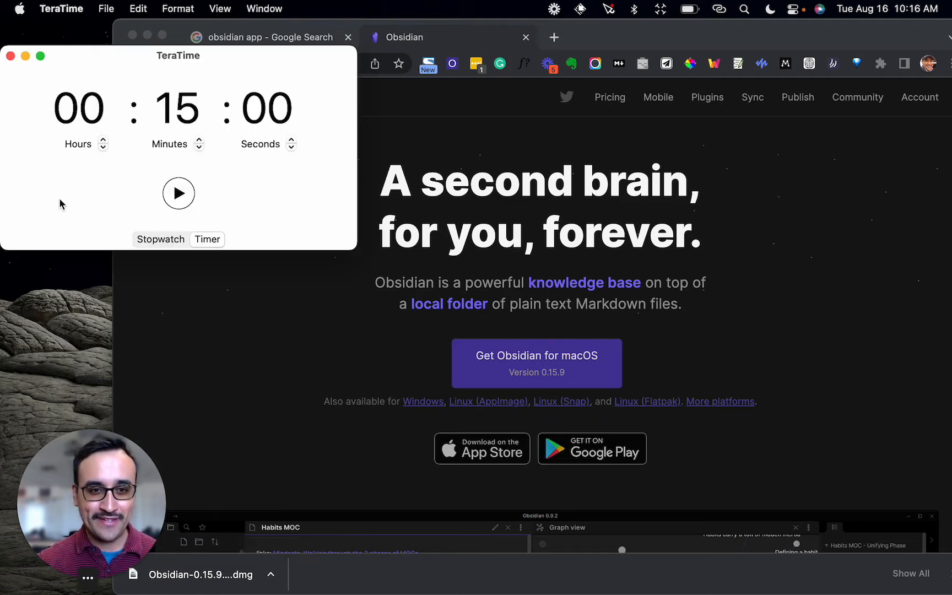
{"action": "left_click", "coordinate": [183, 194]}
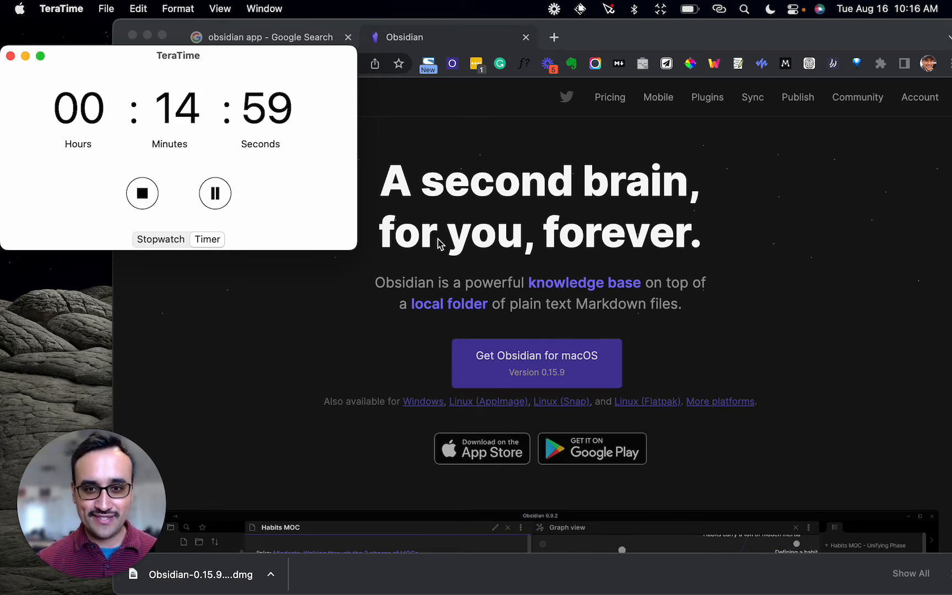
{"action": "left_click_drag", "start_coordinate": [633, 27], "coordinate": [706, 25]}
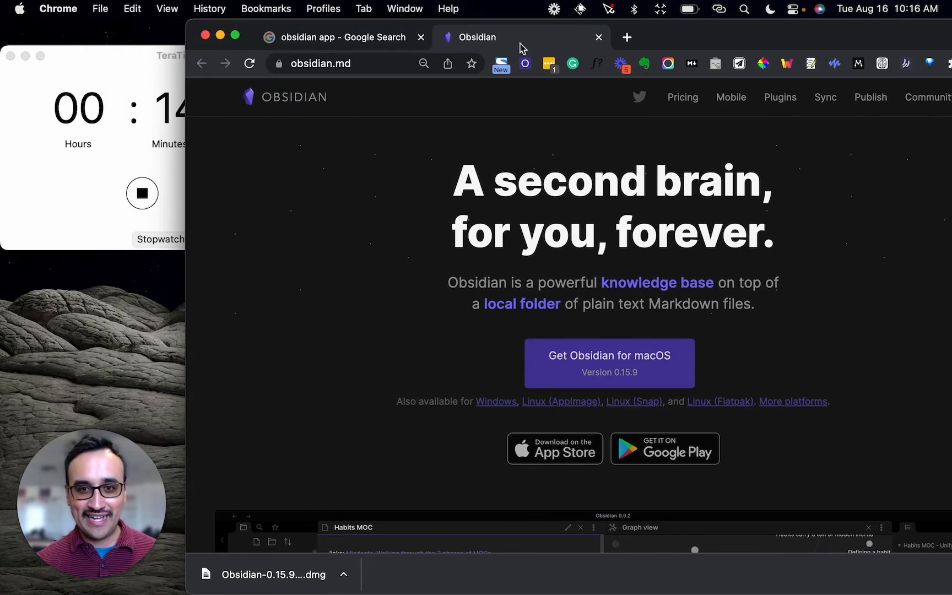
{"action": "left_click_drag", "start_coordinate": [188, 111], "coordinate": [335, 106]}
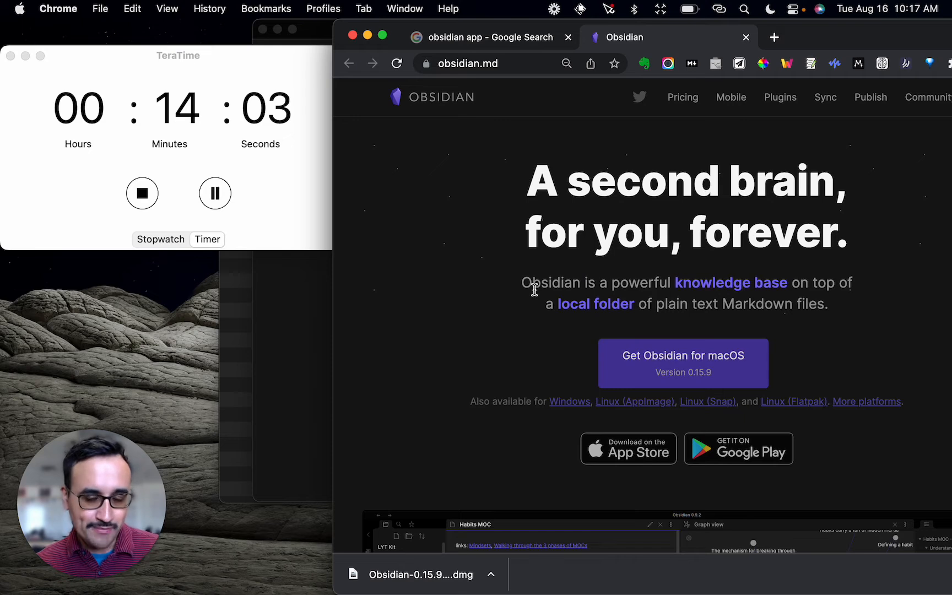
Highlight the Obsidian site's description of the knowledge base and point out its web address.
{"action": "left_click_drag", "start_coordinate": [523, 285], "coordinate": [849, 315]}
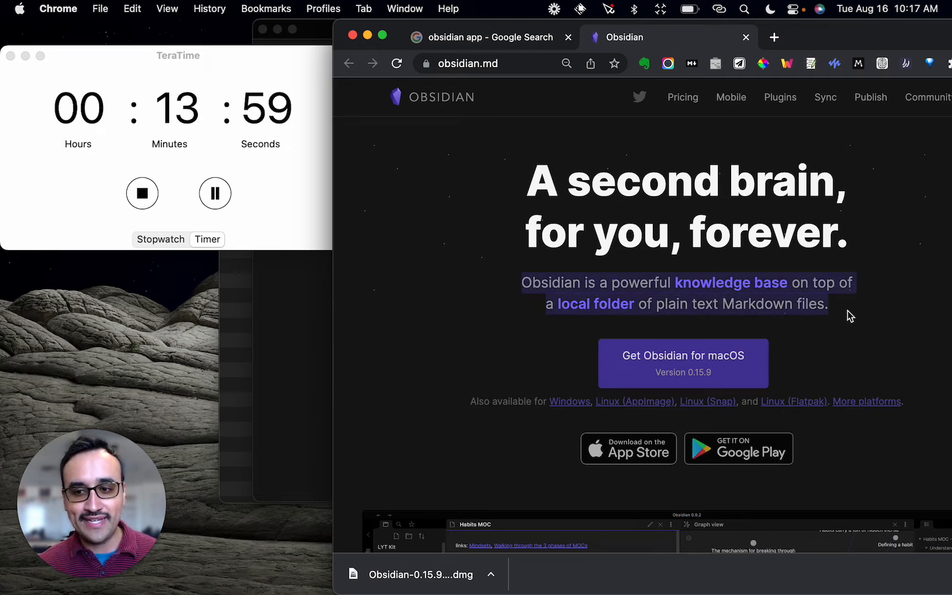
{"action": "left_click", "coordinate": [830, 284]}
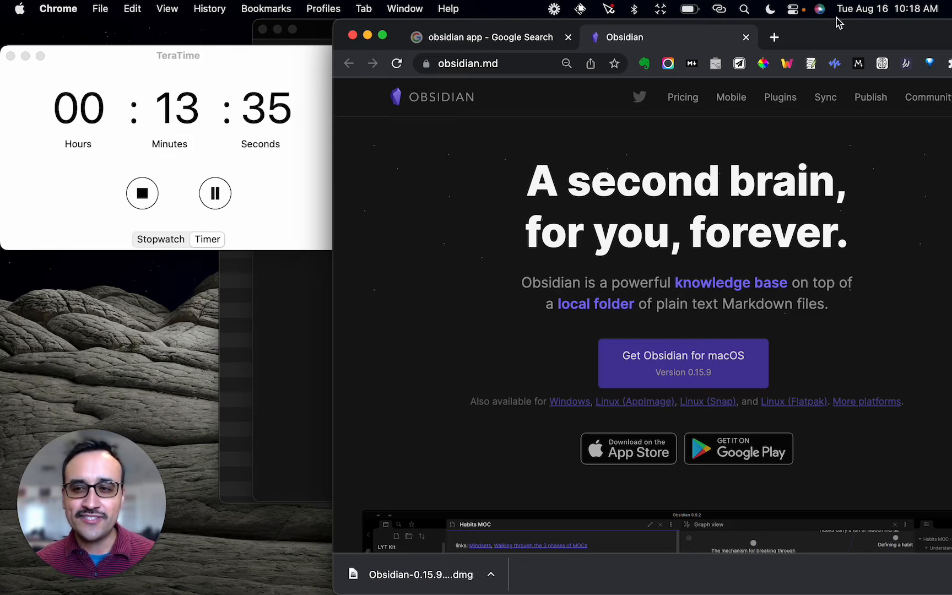
{"action": "left_click_drag", "start_coordinate": [768, 26], "coordinate": [673, 28]}
{"action": "left_click", "coordinate": [397, 63]}
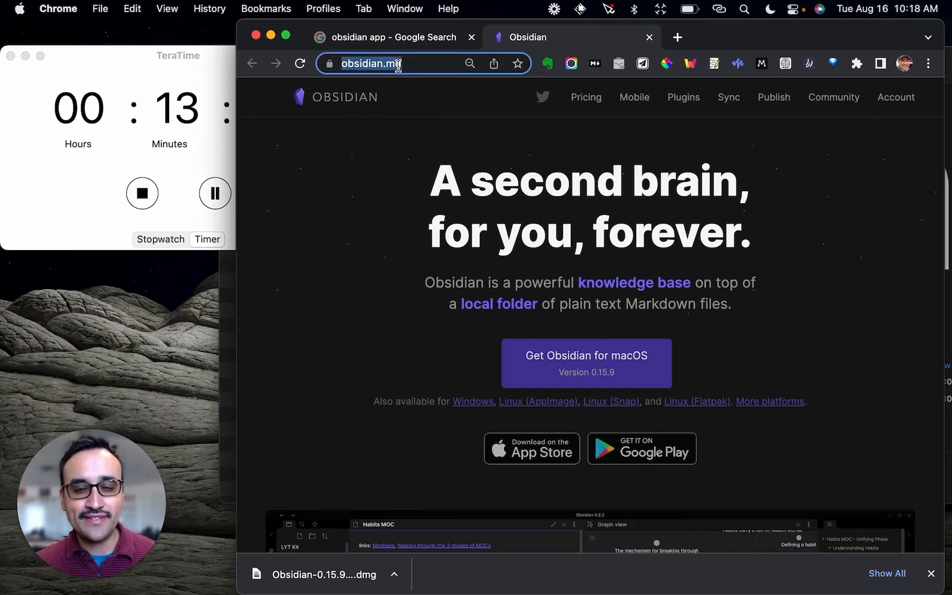
{"action": "left_click", "coordinate": [463, 235]}
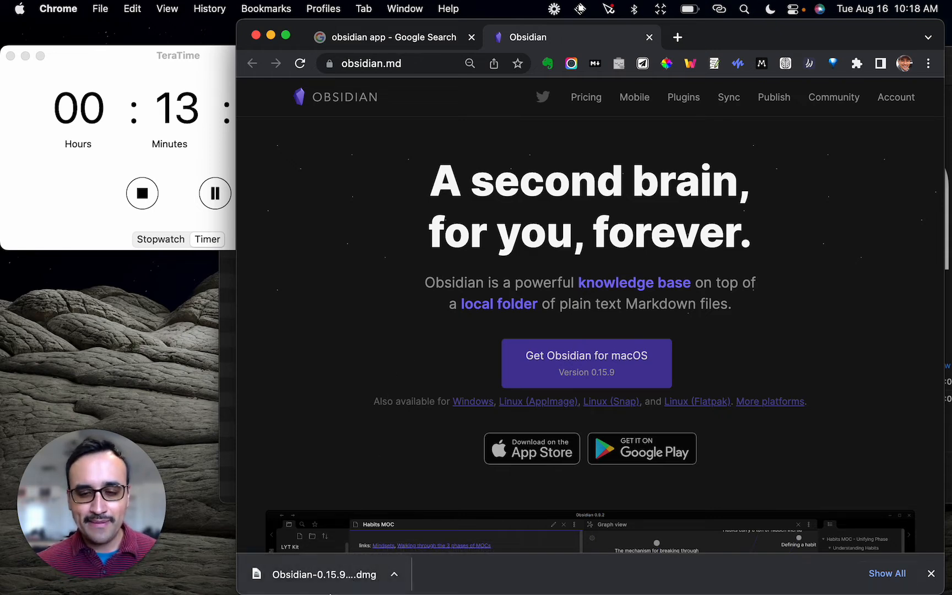
Open the downloaded Obsidian disk image, launch Obsidian from it, close the installer window and bring the vault window forward.
{"action": "left_click", "coordinate": [302, 566]}
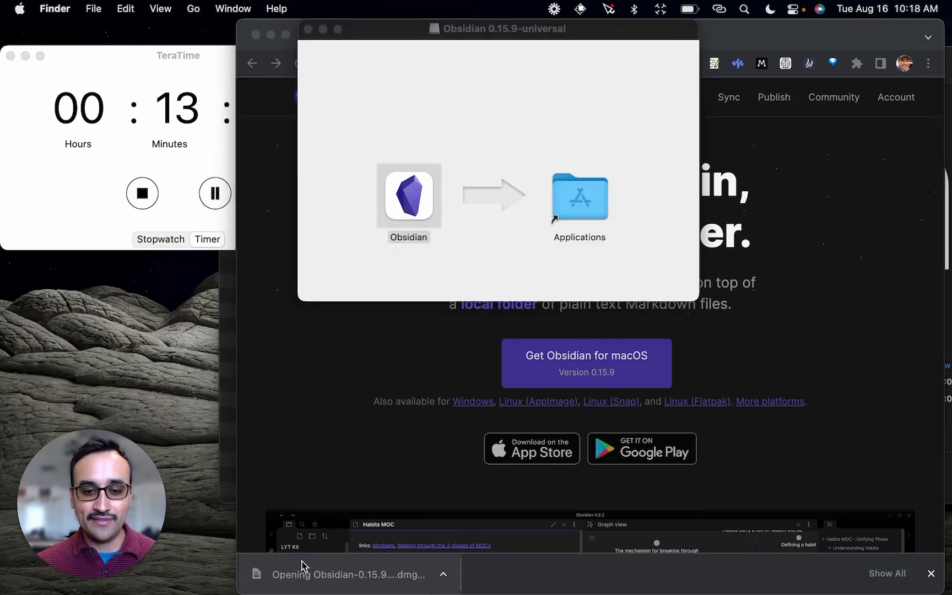
{"action": "double_click", "coordinate": [408, 191]}
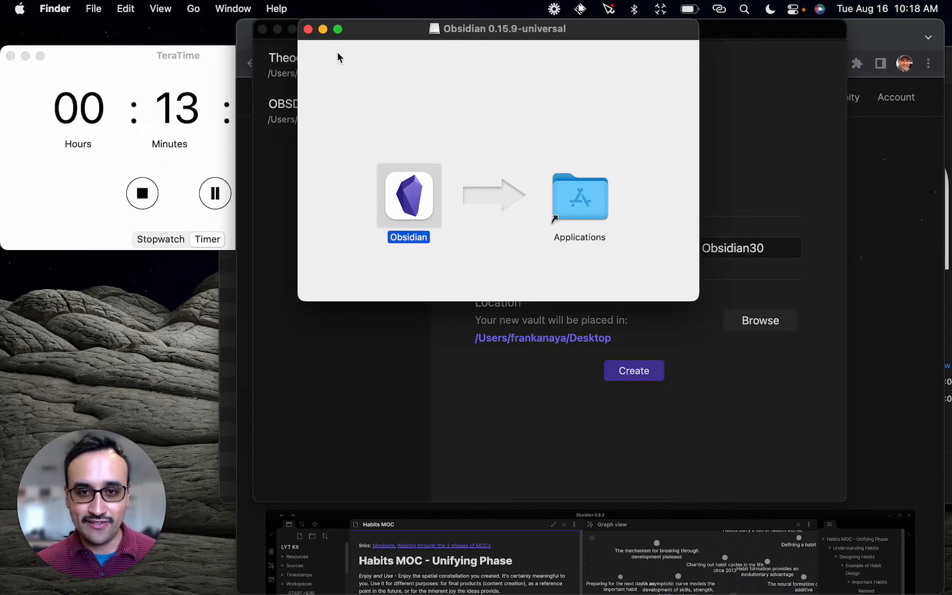
{"action": "left_click", "coordinate": [308, 28]}
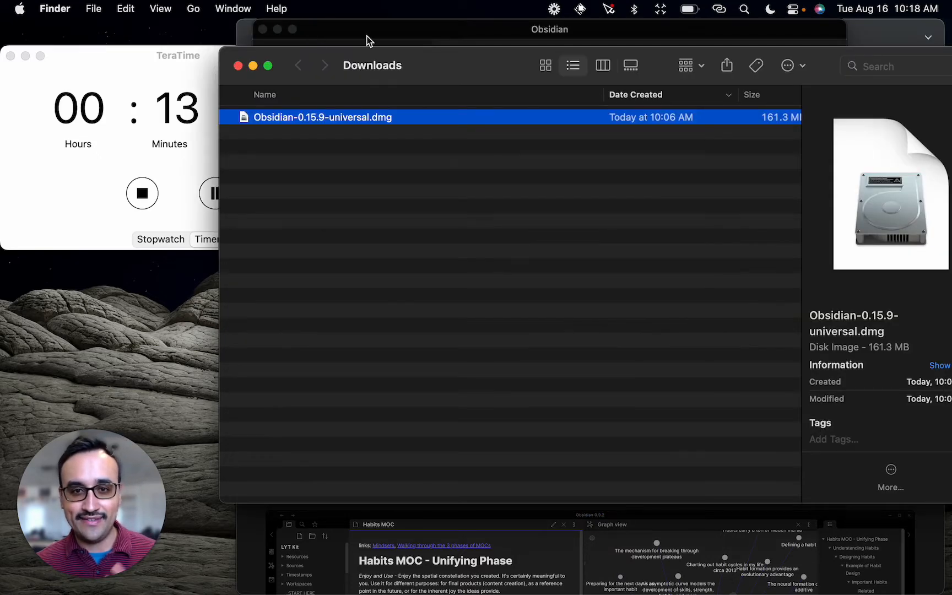
{"action": "left_click", "coordinate": [426, 40]}
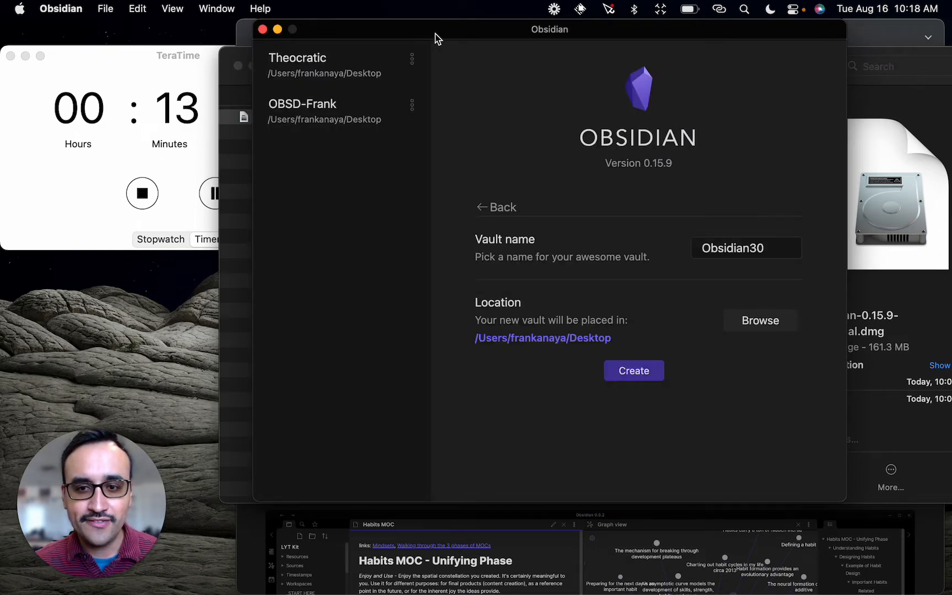
{"action": "left_click_drag", "start_coordinate": [437, 39], "coordinate": [415, 40]}
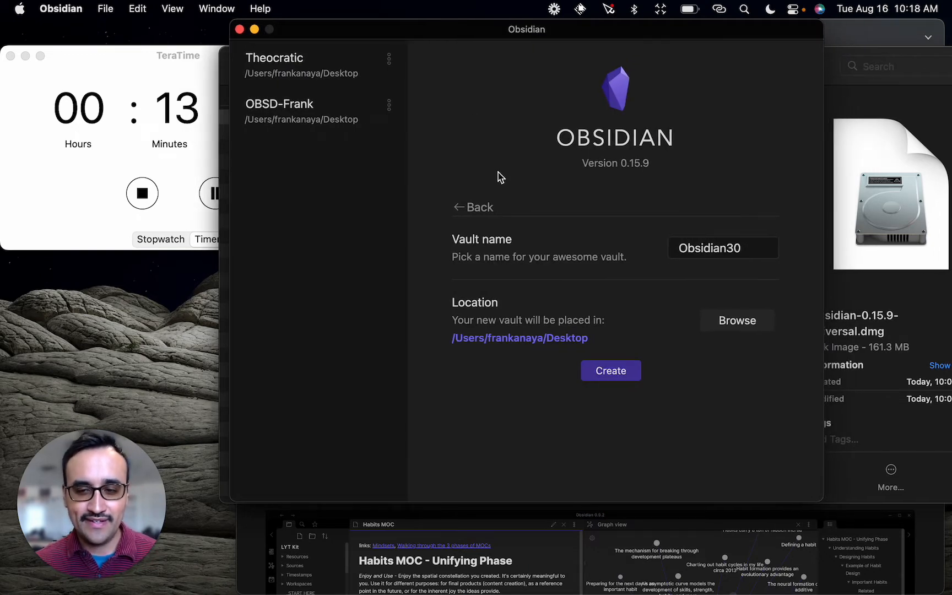
Clear the prefilled vault name and return to the vault start screen.
{"action": "left_click", "coordinate": [754, 249]}
{"action": "key", "text": "super+a"}
{"action": "key", "text": "BackSpace"}
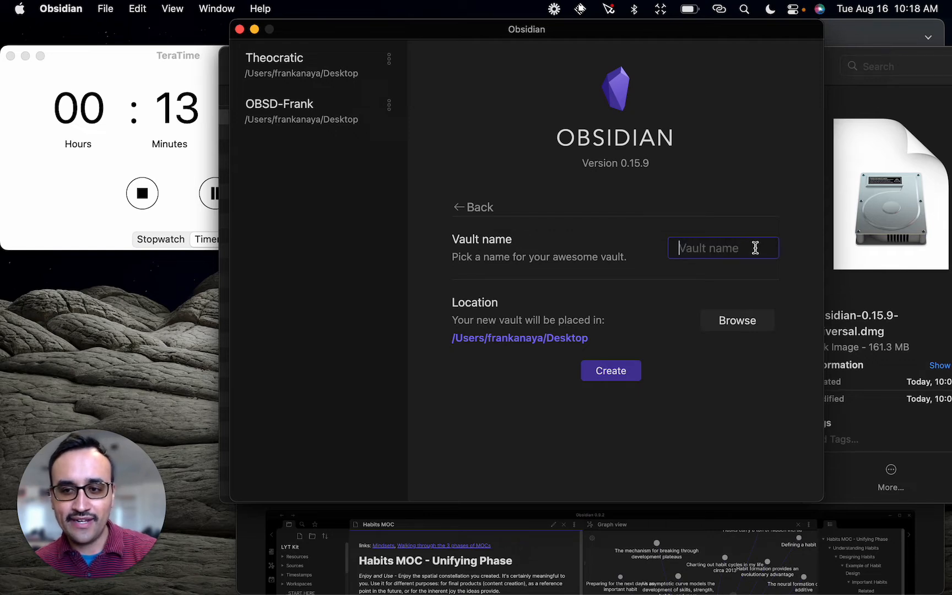
{"action": "left_click", "coordinate": [478, 209]}
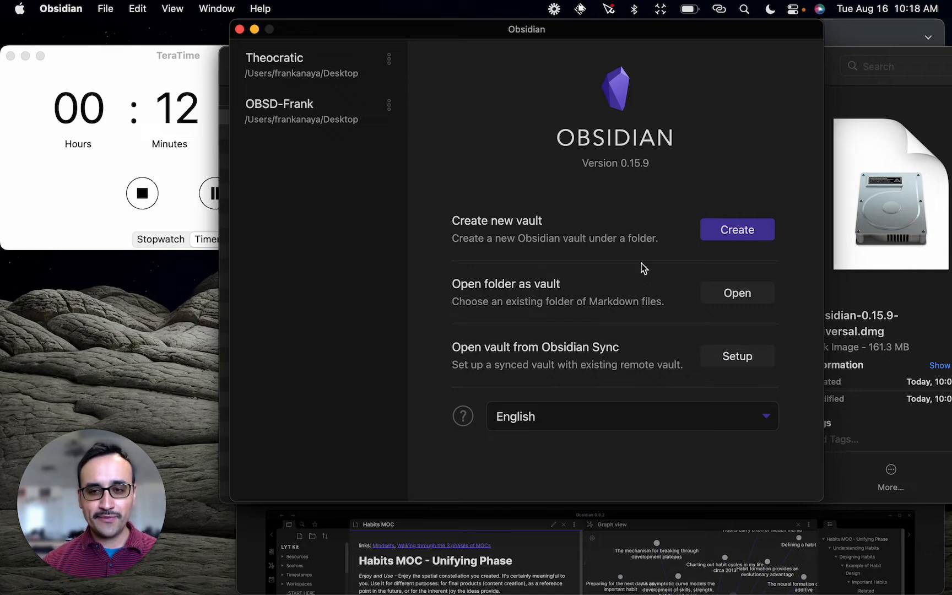
Create a new vault named Obsidian30 on the Desktop.
{"action": "left_click", "coordinate": [744, 228]}
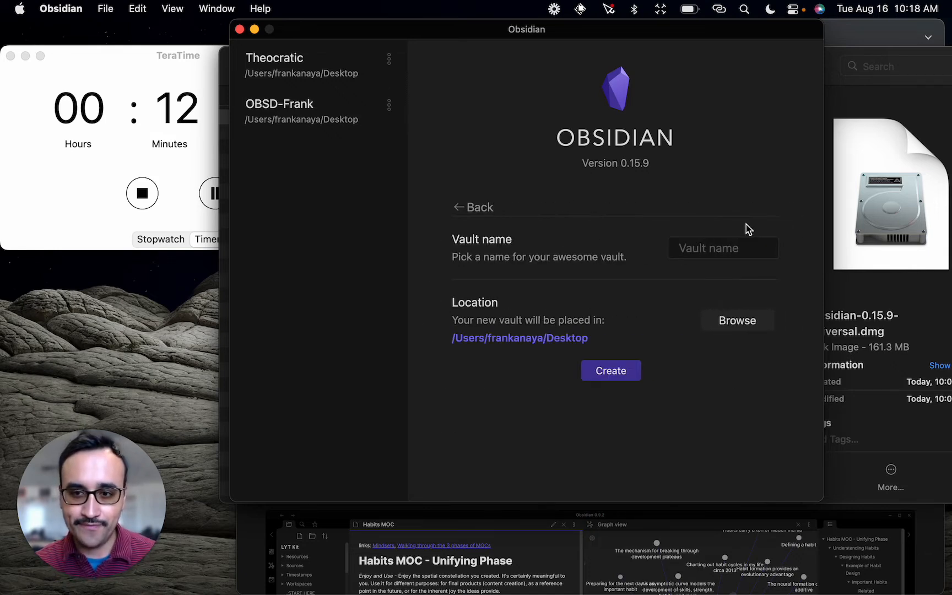
{"action": "type", "text": "Obsidian"}
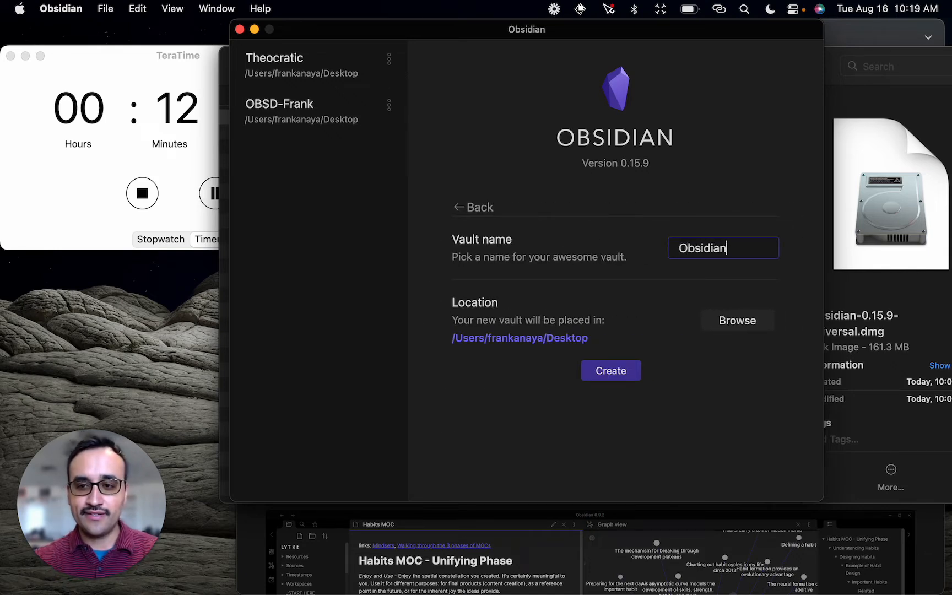
{"action": "type", "text": "20=30"}
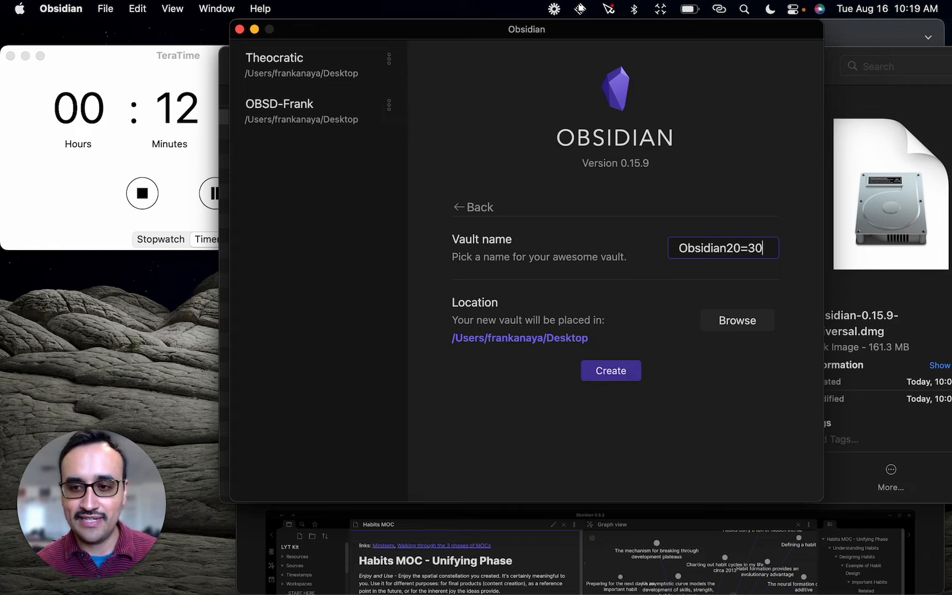
{"action": "key", "text": "BackSpace"}
{"action": "key", "text": "BackSpace"}
{"action": "key", "text": "BackSpace"}
{"action": "key", "text": "BackSpace"}
{"action": "key", "text": "BackSpace"}
{"action": "type", "text": "30"}
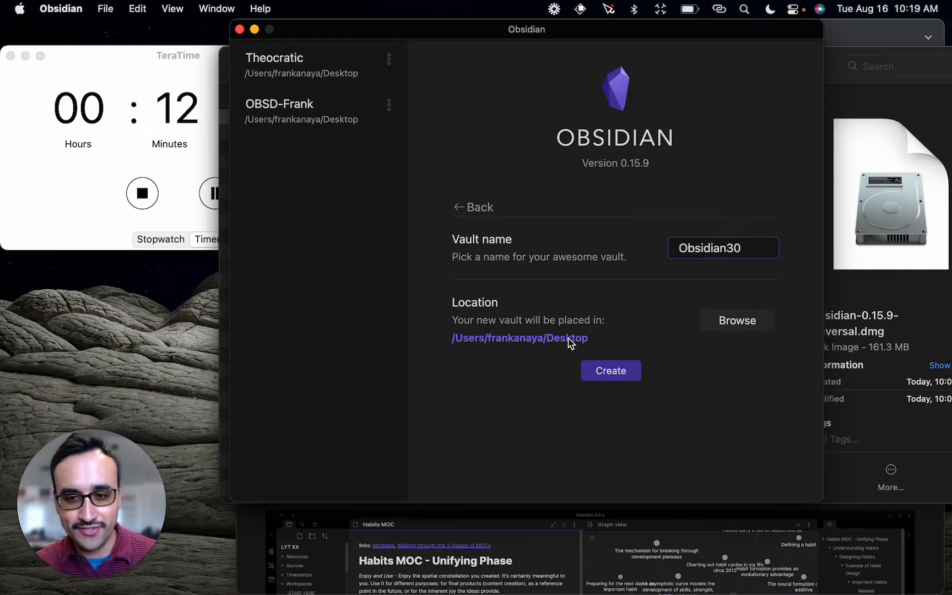
{"action": "left_click", "coordinate": [612, 371]}
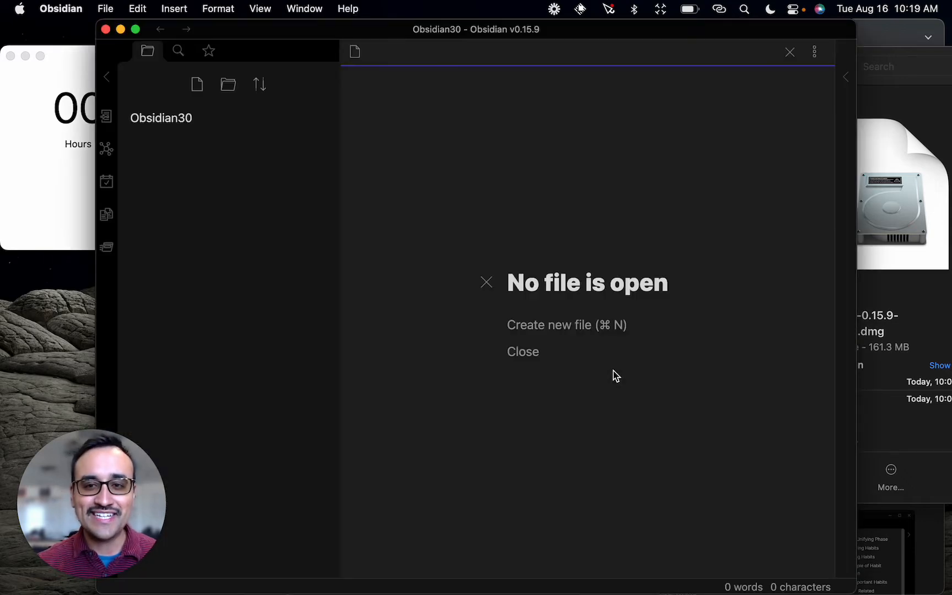
Move the new vault window out of the way and minimize the Downloads and browser windows to expose the desktop.
{"action": "left_click_drag", "start_coordinate": [588, 30], "coordinate": [617, 31]}
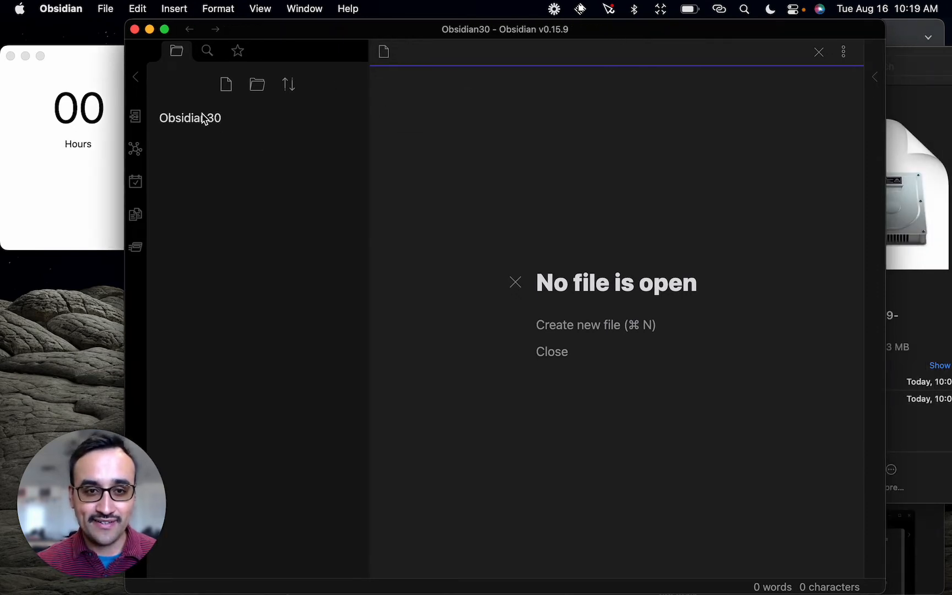
{"action": "left_click_drag", "start_coordinate": [357, 34], "coordinate": [278, 96]}
{"action": "left_click", "coordinate": [253, 66]}
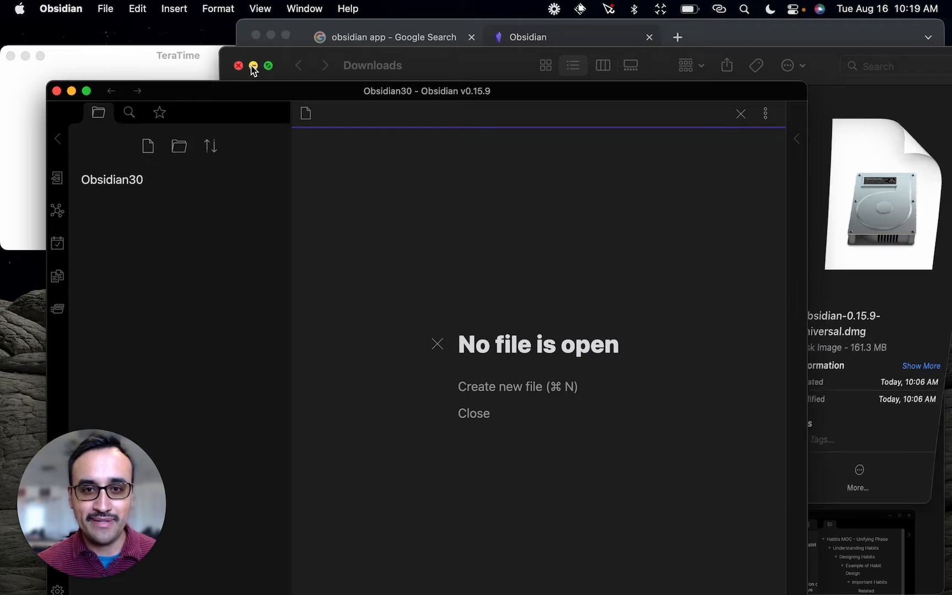
{"action": "left_click", "coordinate": [272, 35]}
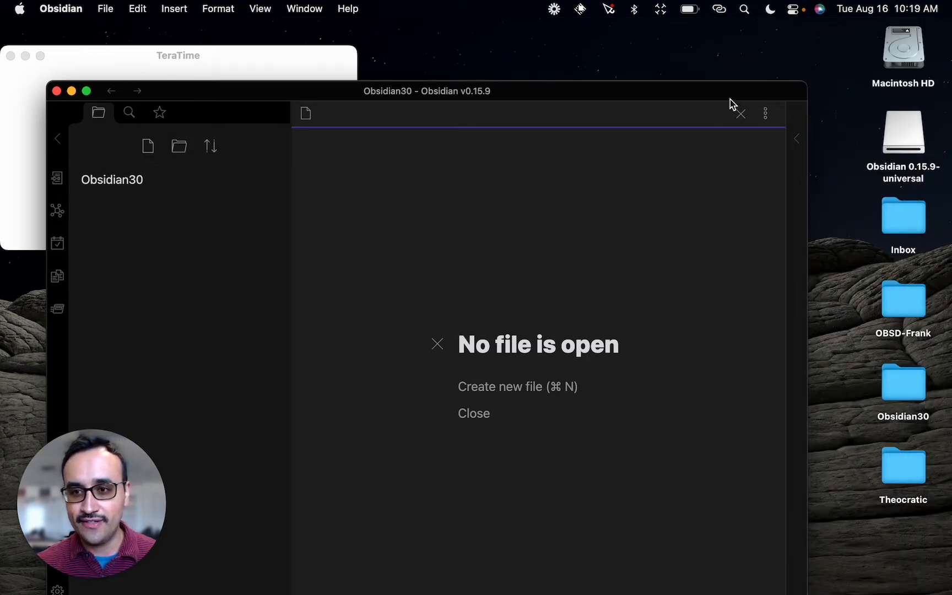
Open the Obsidian30 vault folder from the desktop and place its window beside the vault's file list.
{"action": "left_click_drag", "start_coordinate": [731, 102], "coordinate": [769, 58]}
{"action": "left_click", "coordinate": [907, 380]}
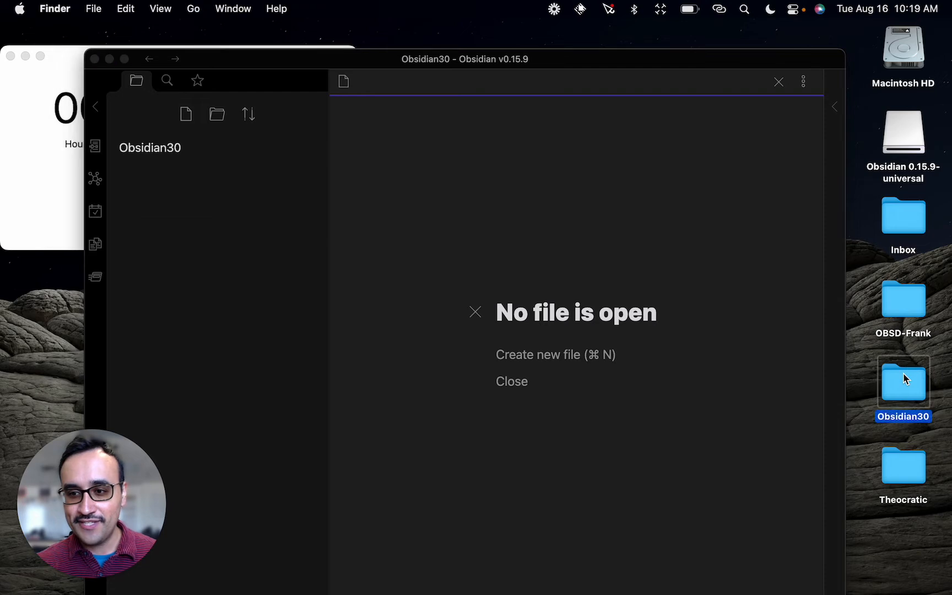
{"action": "double_click", "coordinate": [906, 380]}
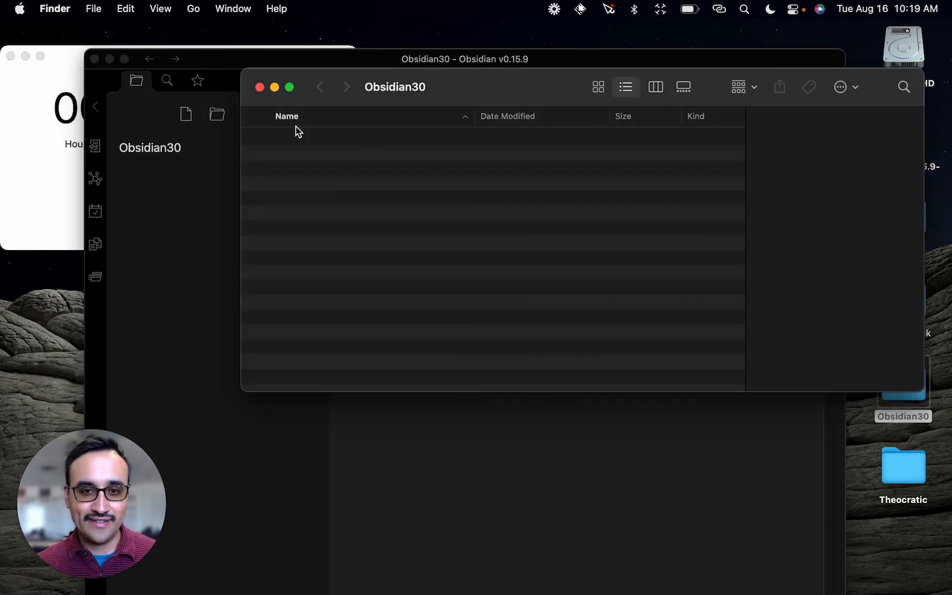
{"action": "left_click_drag", "start_coordinate": [481, 80], "coordinate": [555, 34]}
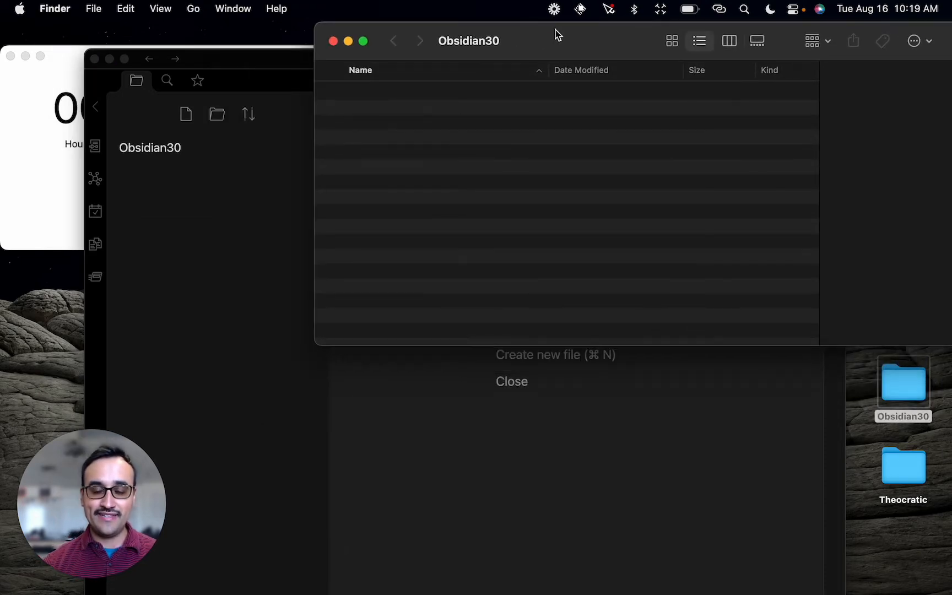
Bring the Obsidian30 vault window back in front, reposition it and check the remaining time in TeraTime.
{"action": "left_click", "coordinate": [282, 73]}
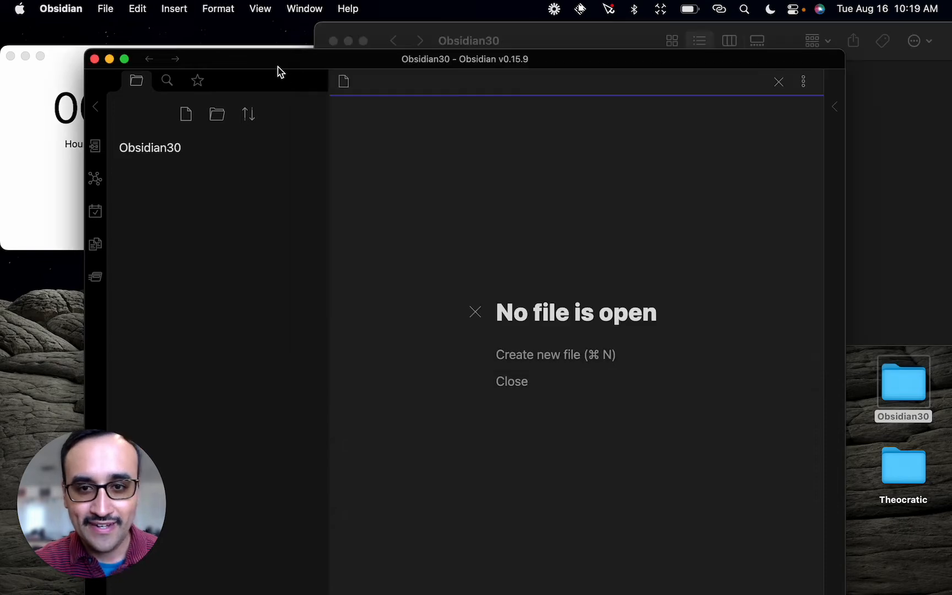
{"action": "left_click_drag", "start_coordinate": [276, 70], "coordinate": [375, 17]}
{"action": "left_click", "coordinate": [121, 63]}
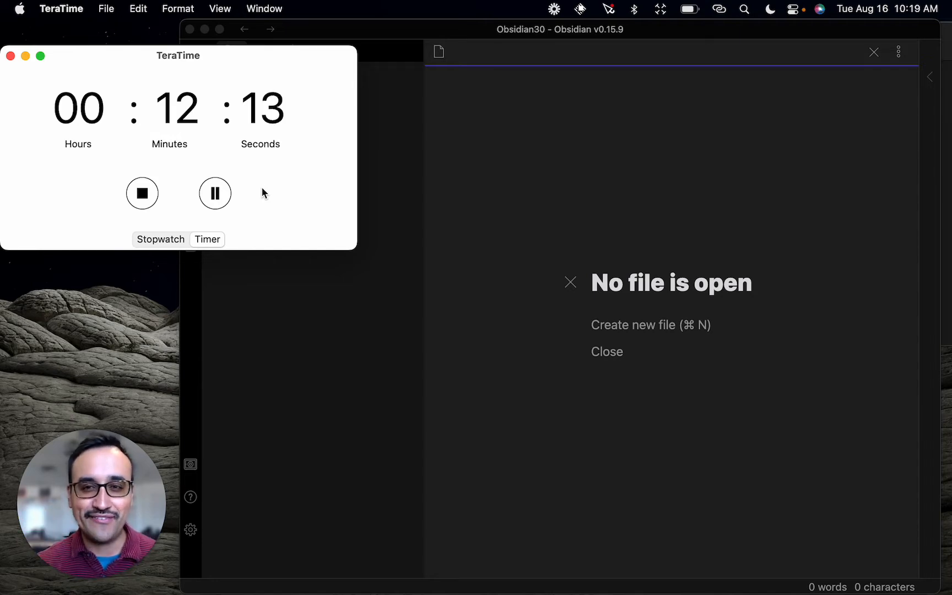
{"action": "left_click", "coordinate": [520, 167]}
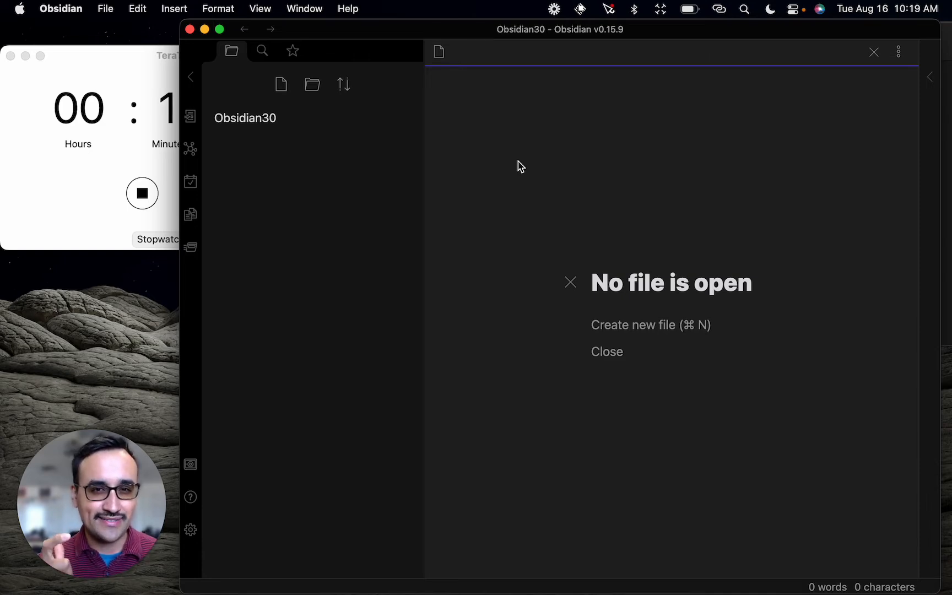
Create a new note in the Obsidian30 vault titled "My Obsidian Use Ideas".
{"action": "left_click", "coordinate": [280, 95]}
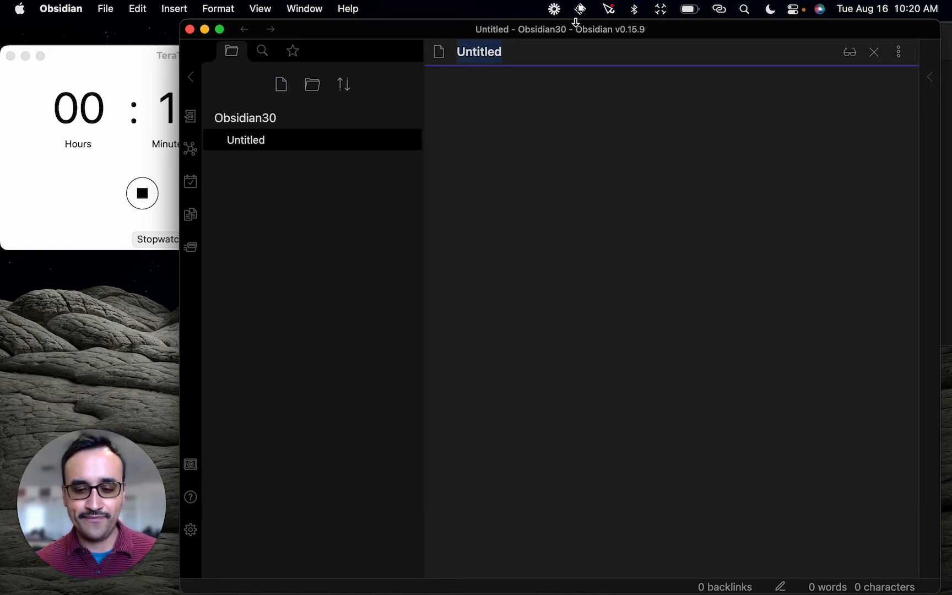
{"action": "type", "text": "My N"}
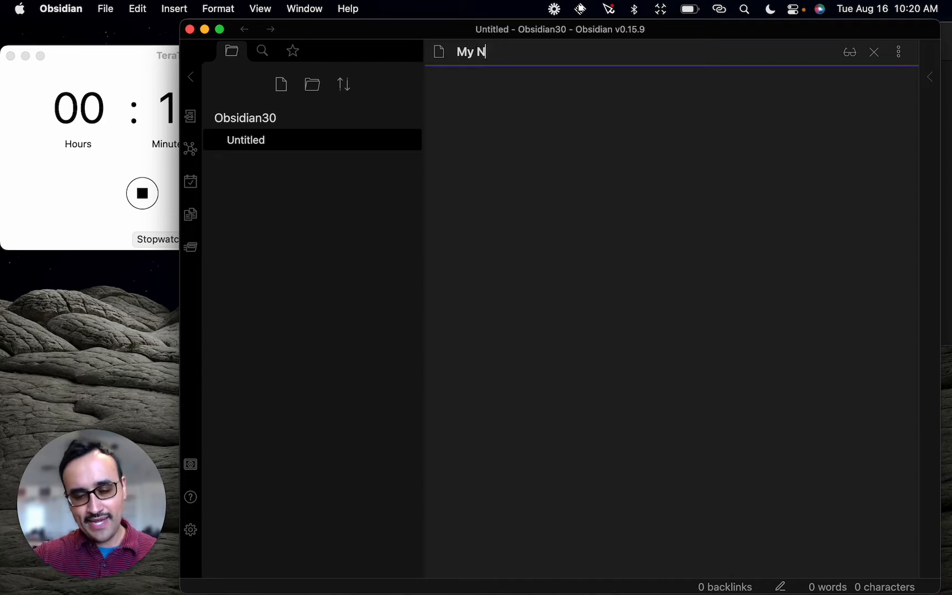
{"action": "key", "text": "BackSpace"}
{"action": "type", "text": "Obsidia"}
{"action": "type", "text": "n U"}
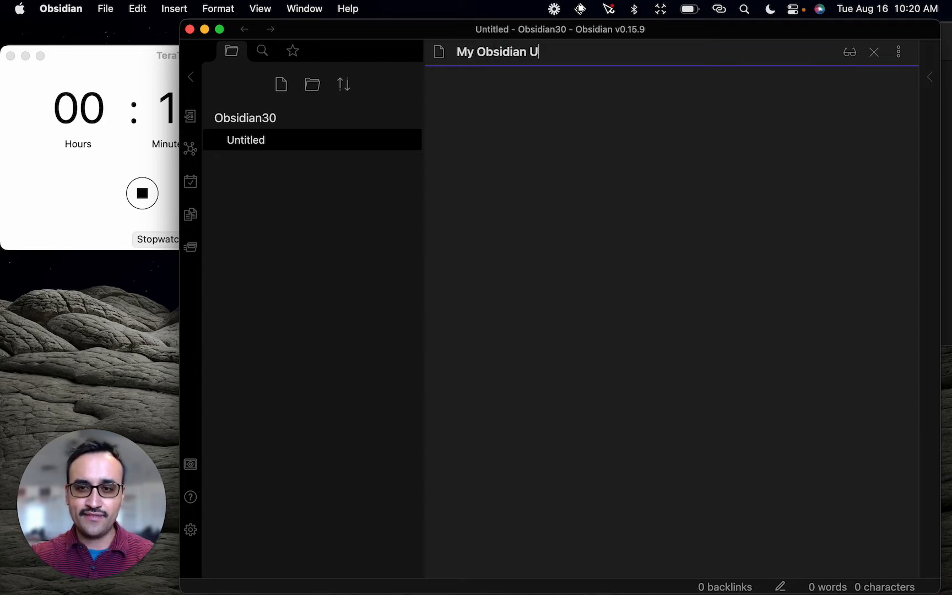
{"action": "type", "text": "se Ideas"}
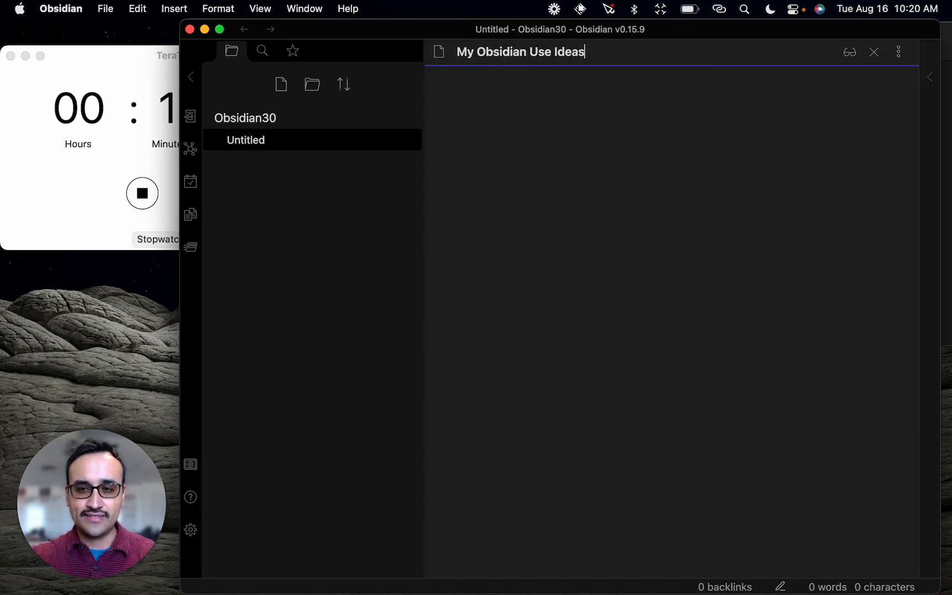
{"action": "left_click", "coordinate": [592, 104]}
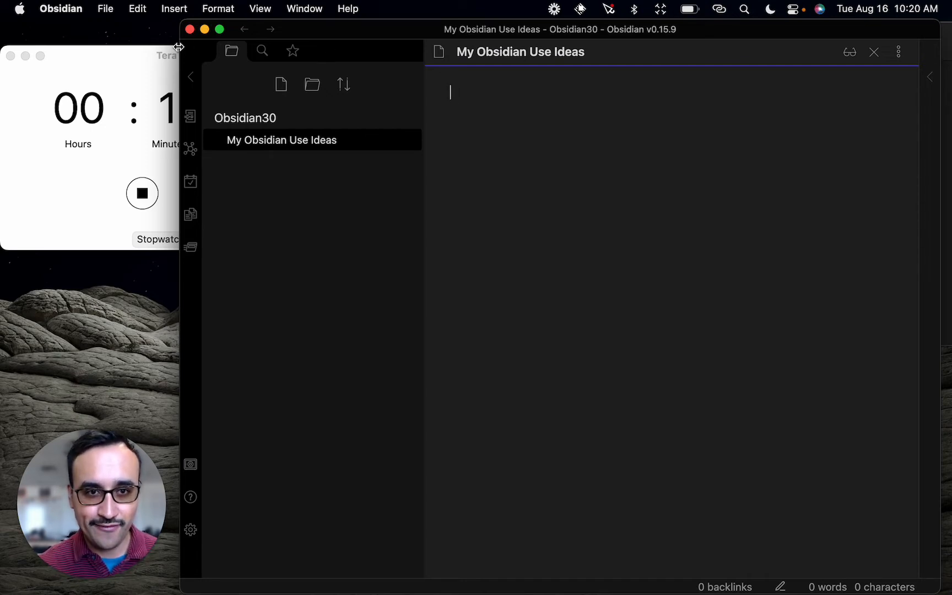
Narrow the vault window until the whole timer is exposed and start a bulleted list in the note.
{"action": "left_click_drag", "start_coordinate": [179, 47], "coordinate": [237, 50]}
{"action": "type", "text": "-"}
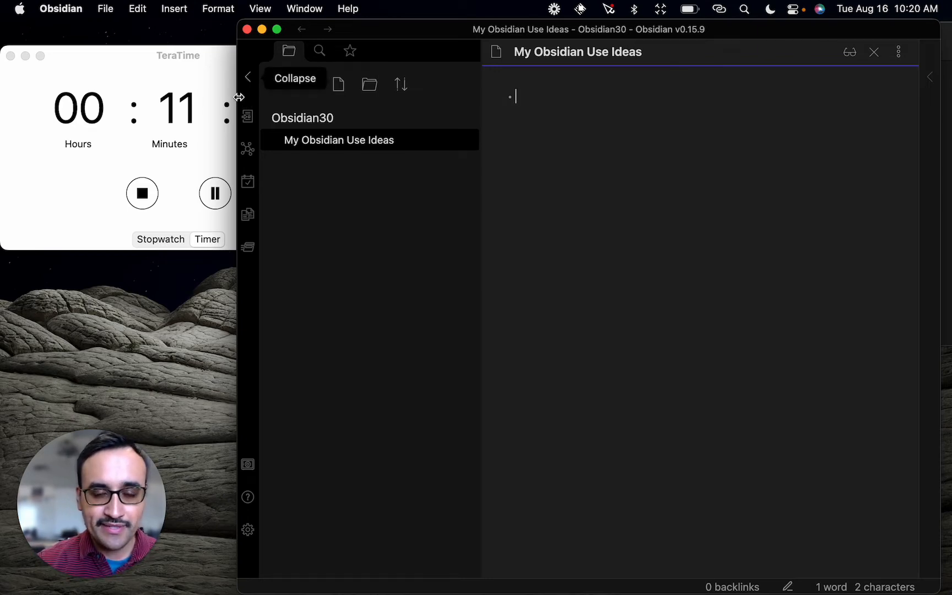
{"action": "left_click_drag", "start_coordinate": [238, 97], "coordinate": [302, 97]}
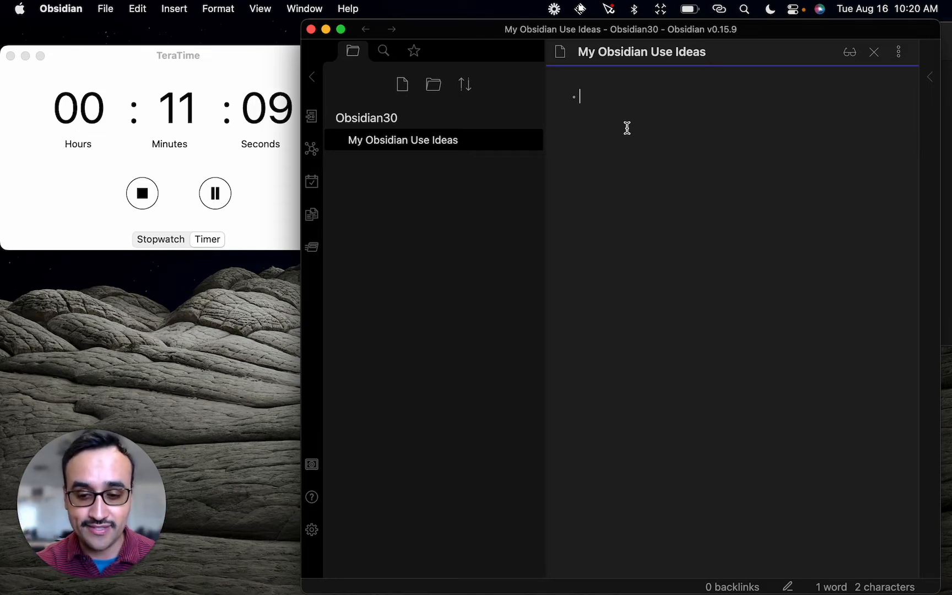
Fill the list with the bullets "PKM system", "Notes", "Learning" and "Managing my time".
{"action": "type", "text": "PKM sys"}
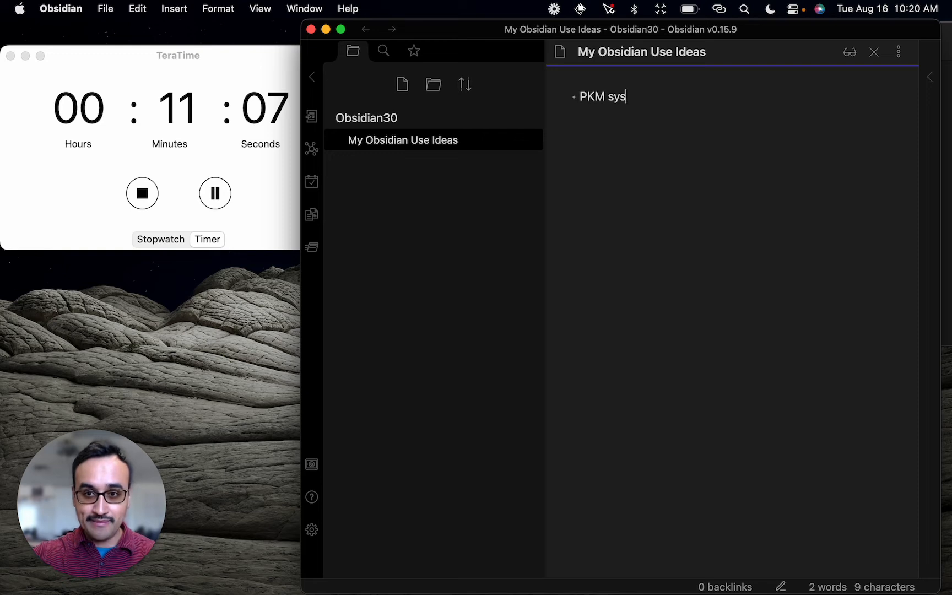
{"action": "type", "text": "tem"}
{"action": "key", "text": "Return"}
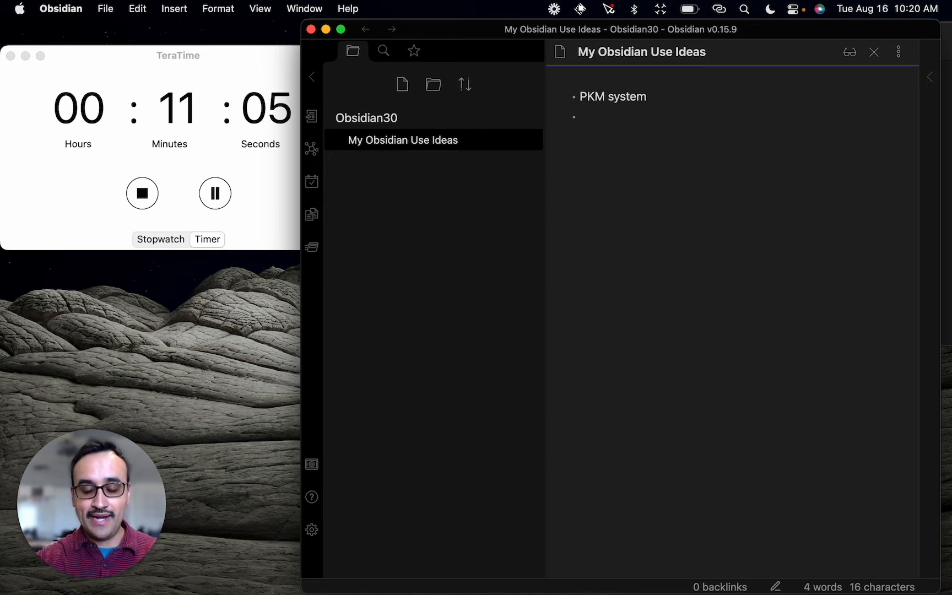
{"action": "type", "text": "Notes"}
{"action": "key", "text": "Return"}
{"action": "type", "text": "Learning"}
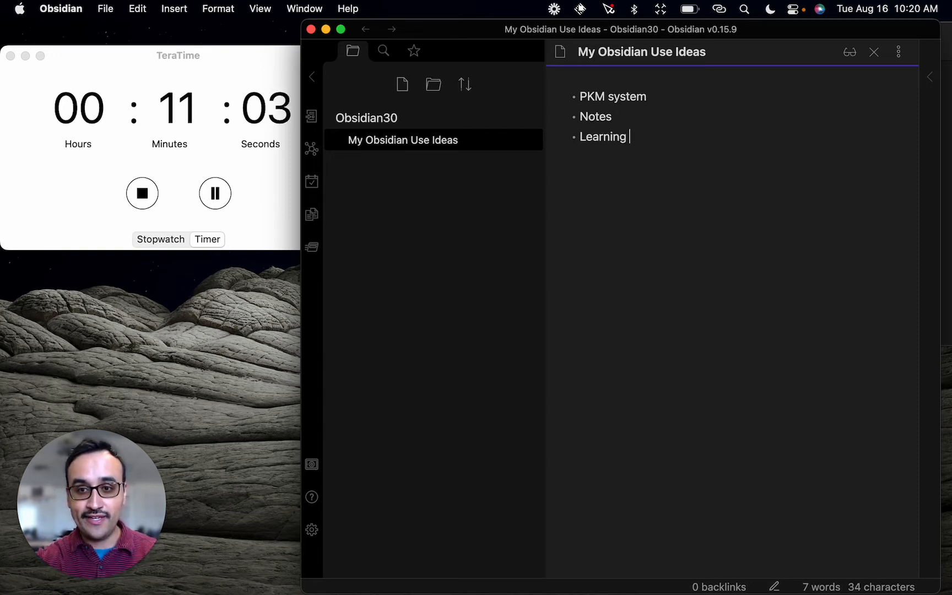
{"action": "key", "text": "Return"}
{"action": "type", "text": "Managing m"}
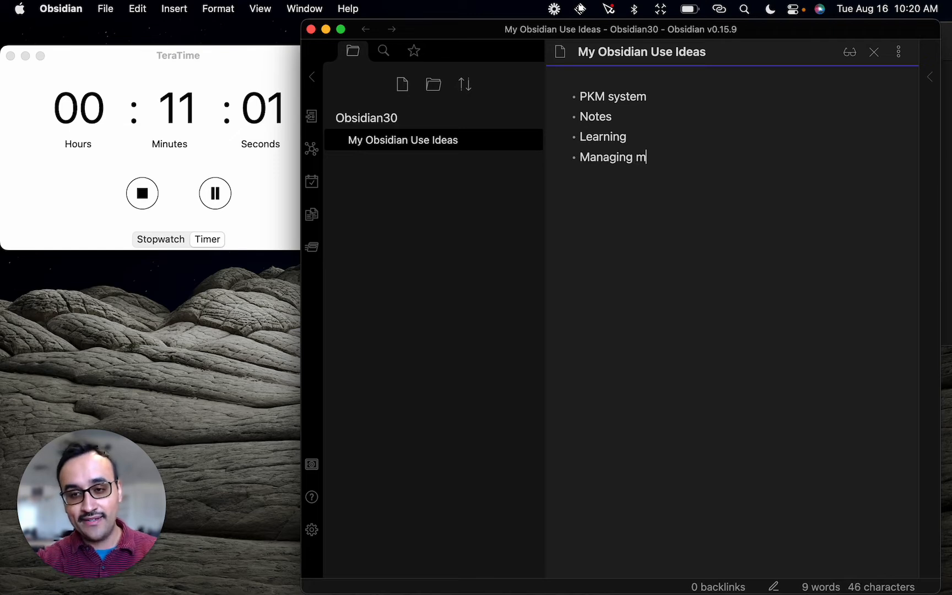
{"action": "type", "text": "y time"}
{"action": "key", "text": "Return"}
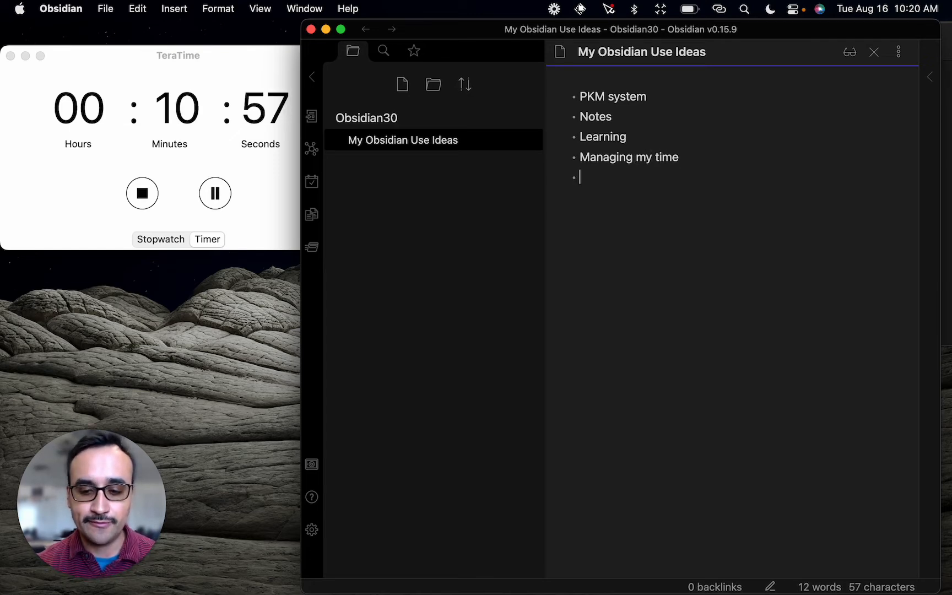
Add the bullets "To get more out of what I learn", "Strategize", "Planning" and "Project Managements" to the list.
{"action": "type", "text": "To get"}
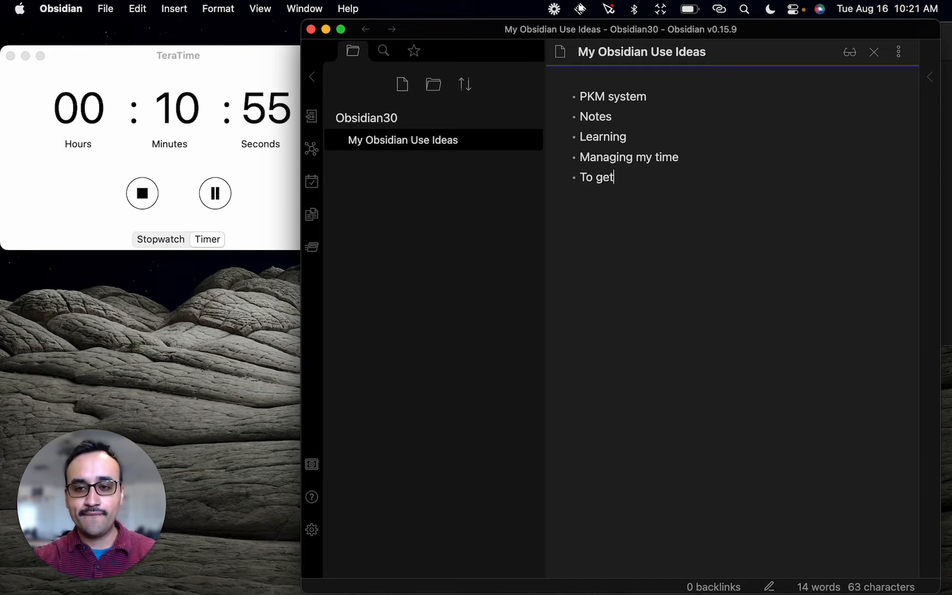
{"action": "type", "text": " more out of what I learn"}
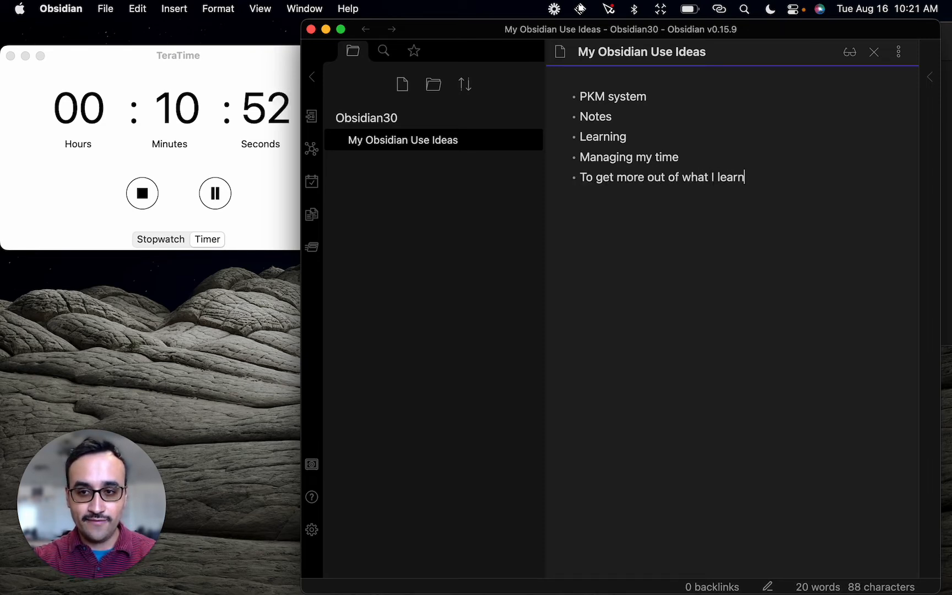
{"action": "key", "text": "Return"}
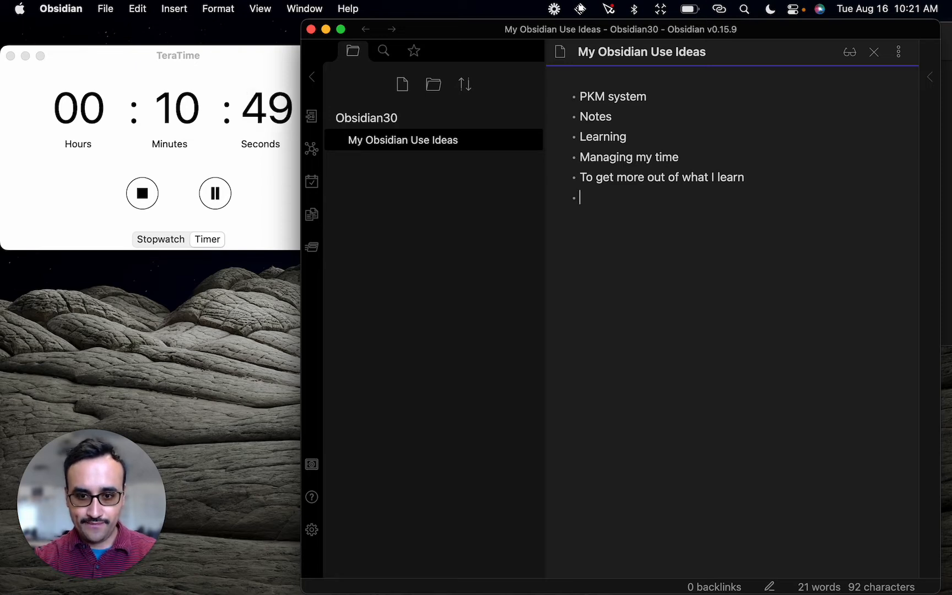
{"action": "type", "text": "Strategize"}
{"action": "key", "text": "Return"}
{"action": "type", "text": "Plan"}
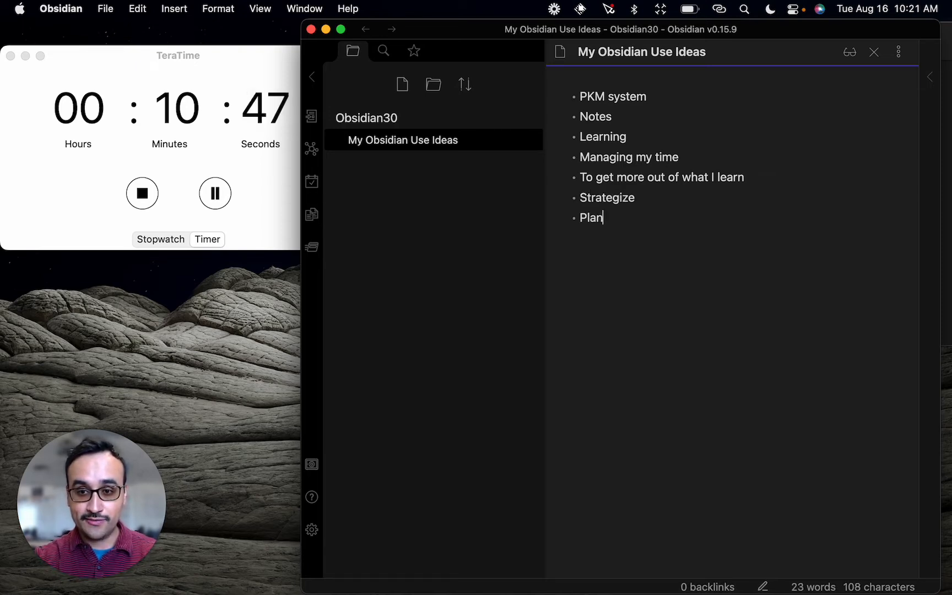
{"action": "type", "text": "ning"}
{"action": "key", "text": "Return"}
{"action": "type", "text": "Projec"}
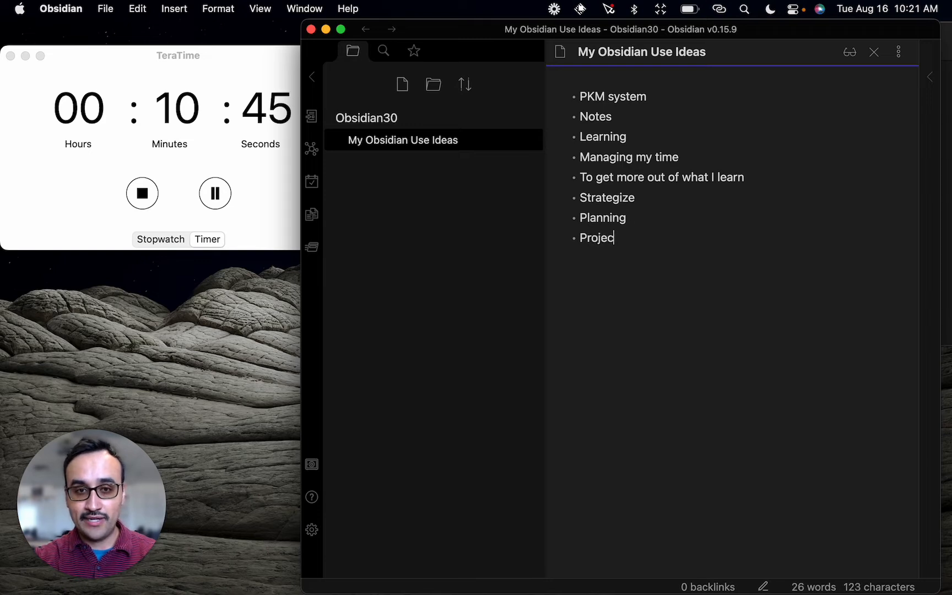
{"action": "type", "text": "t Managements"}
{"action": "key", "text": "Return"}
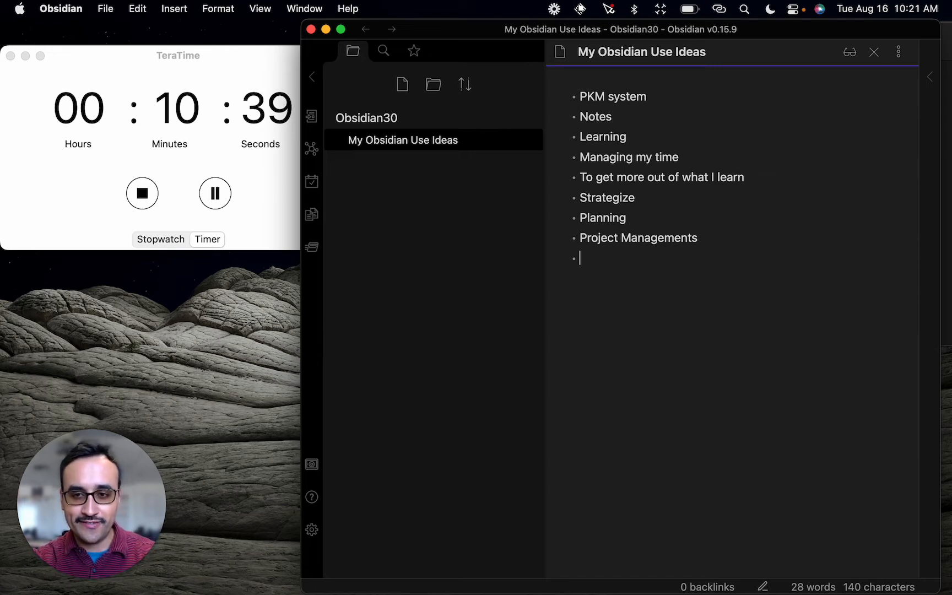
Add the bullets "Mindmapping" and "Kanban" to the list.
{"action": "type", "text": "Mindmapping"}
{"action": "key", "text": "Return"}
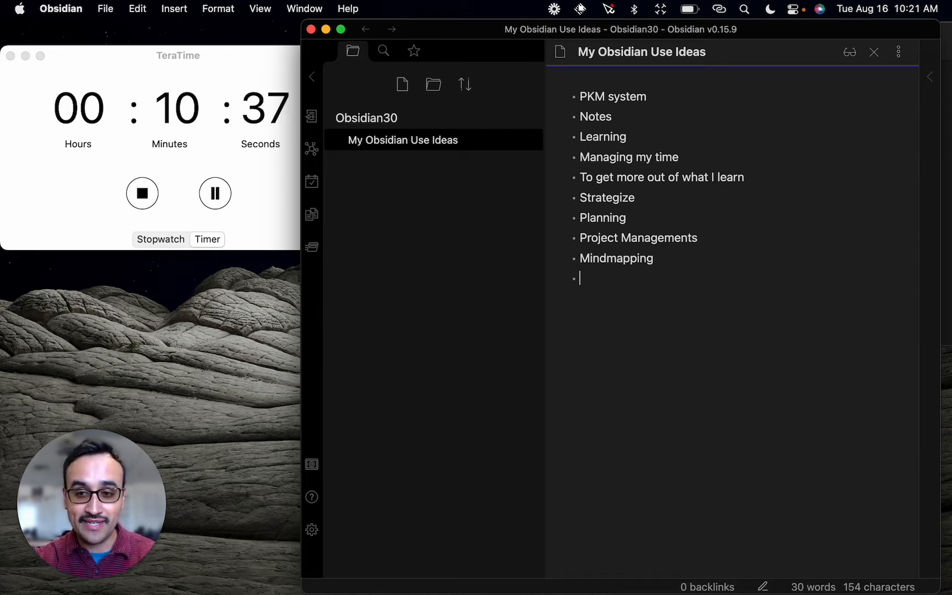
{"action": "type", "text": "Kanban"}
{"action": "key", "text": "Return"}
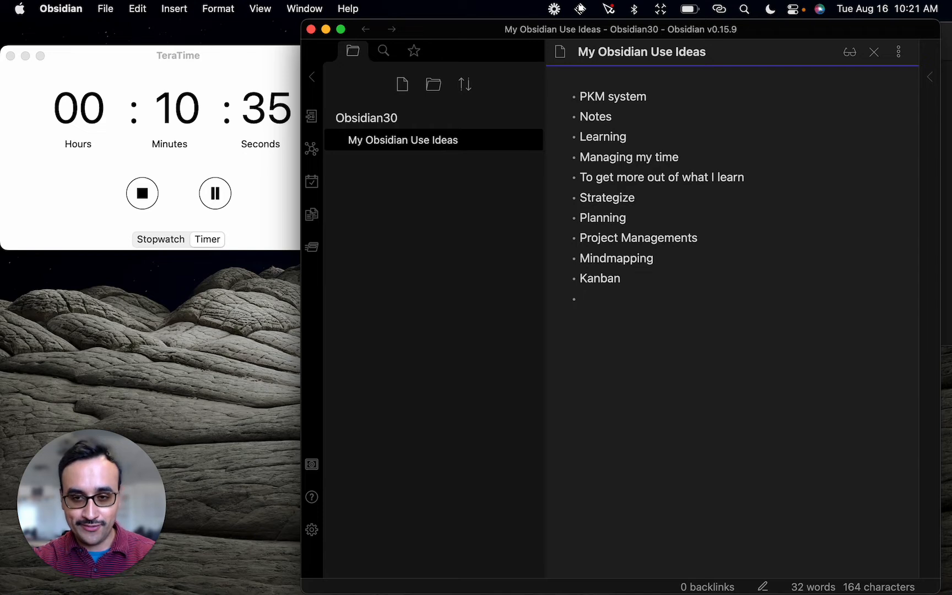
Add the last bullet "Structure and Get Organized" and end the list with blank lines below it.
{"action": "key", "text": "BackSpace"}
{"action": "type", "text": "St"}
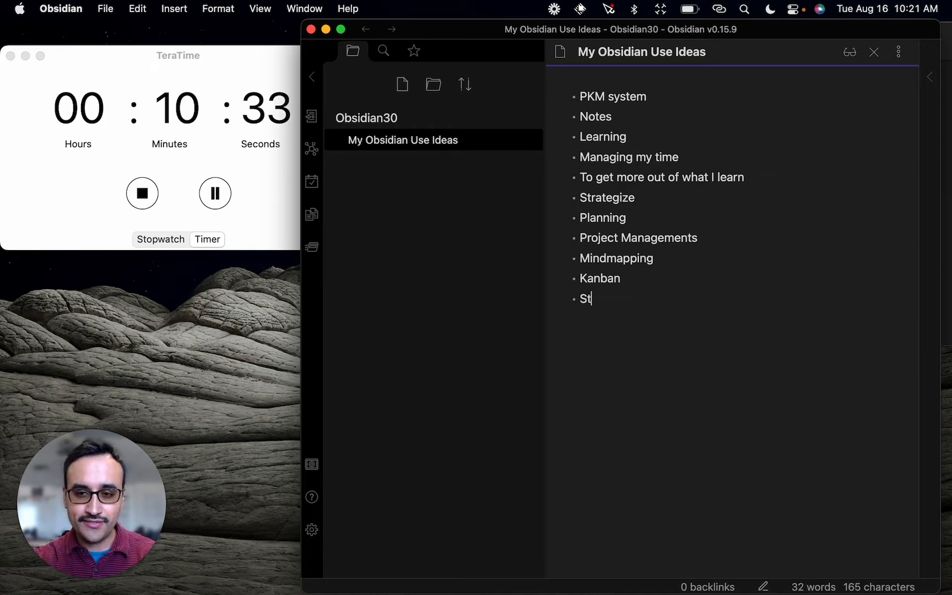
{"action": "type", "text": "ructure and aget"}
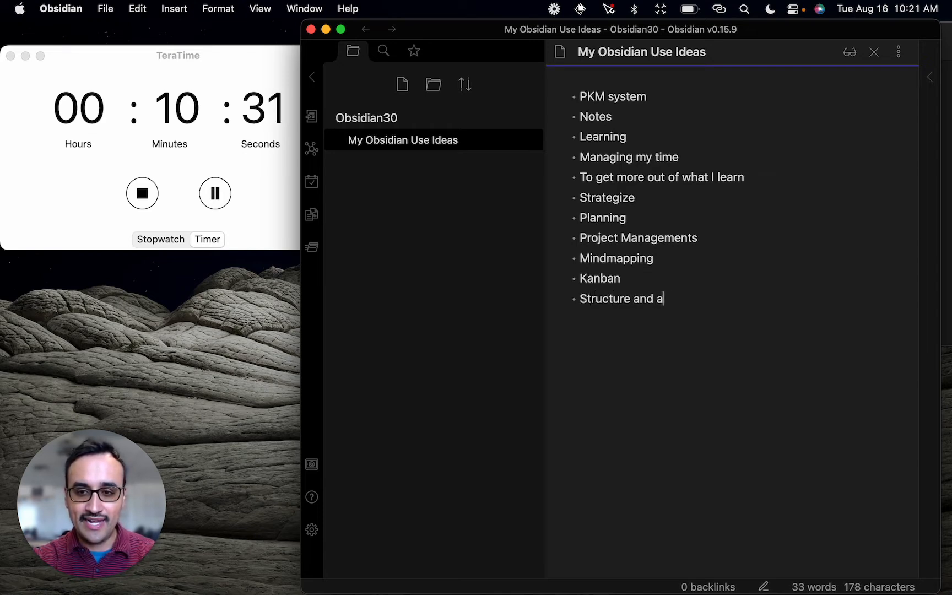
{"action": "key", "text": "BackSpace"}
{"action": "key", "text": "BackSpace"}
{"action": "key", "text": "BackSpace"}
{"action": "key", "text": "BackSpace"}
{"action": "type", "text": "Ge"}
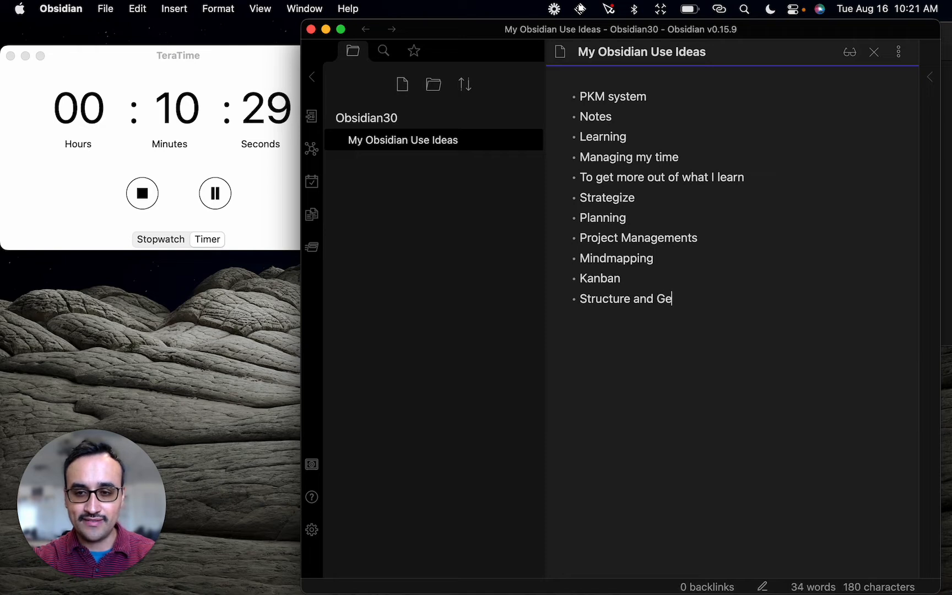
{"action": "type", "text": "t Organized"}
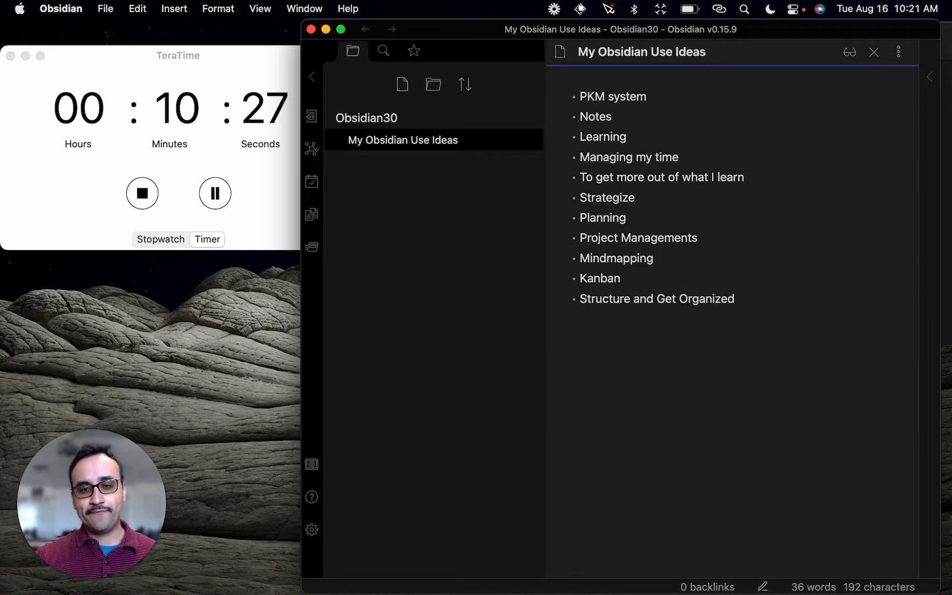
{"action": "key", "text": "Return"}
{"action": "key", "text": "Return"}
{"action": "key", "text": "Return"}
{"action": "key", "text": "Return"}
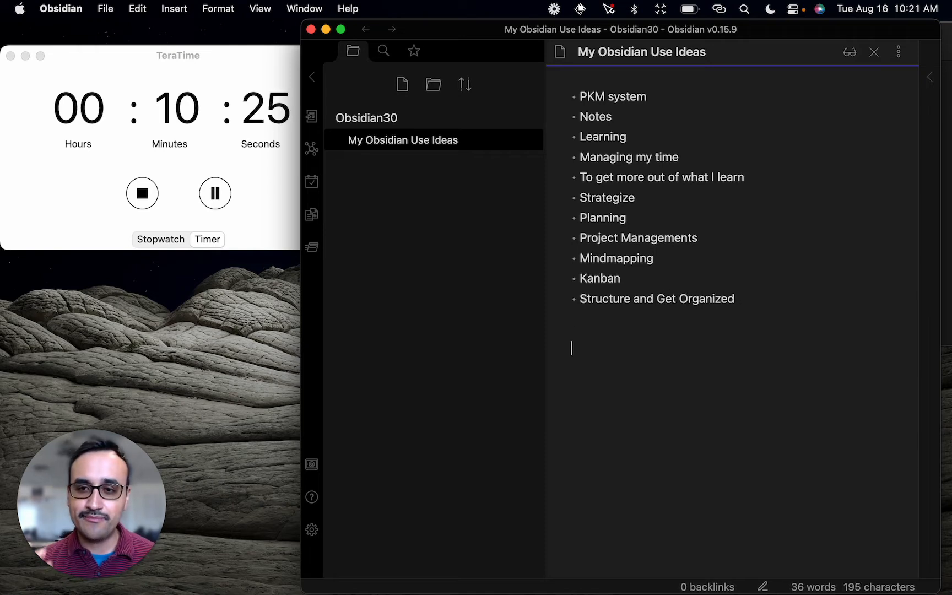
Insert an empty line above the first bullet and start a level-three Markdown heading (###) there.
{"action": "left_click", "coordinate": [585, 91]}
{"action": "key", "text": "Left"}
{"action": "key", "text": "Return"}
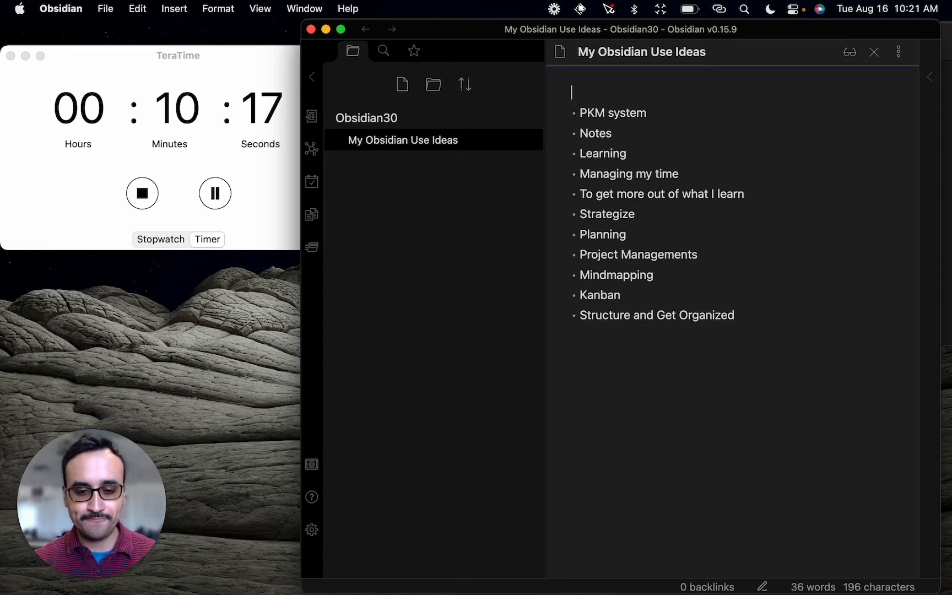
{"action": "type", "text": "##"}
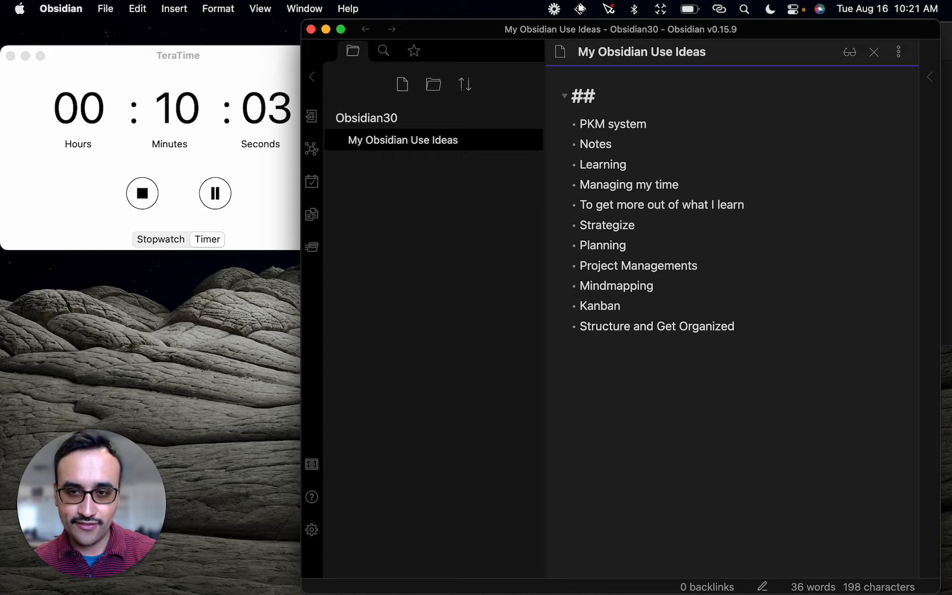
{"action": "key", "text": "BackSpace"}
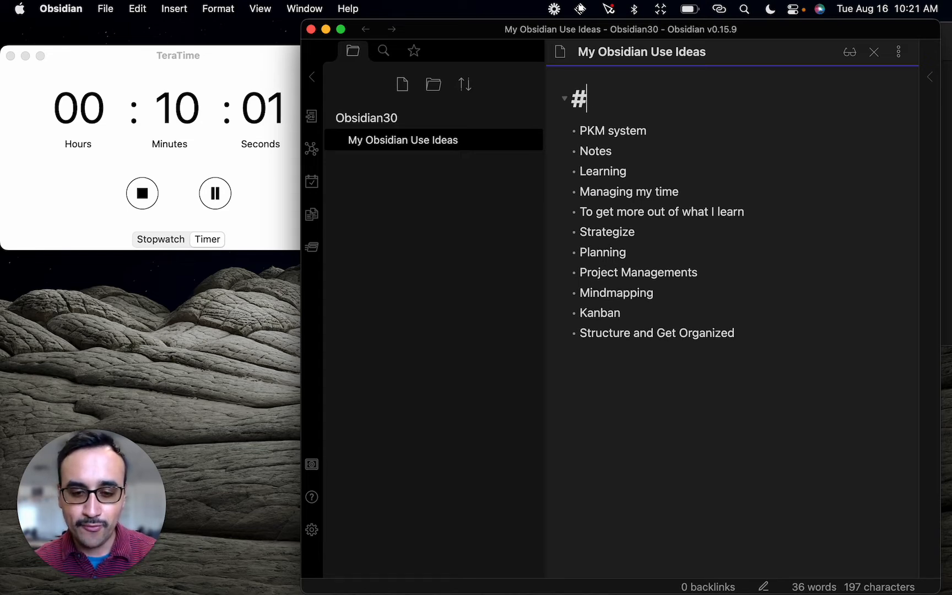
{"action": "type", "text": "###"}
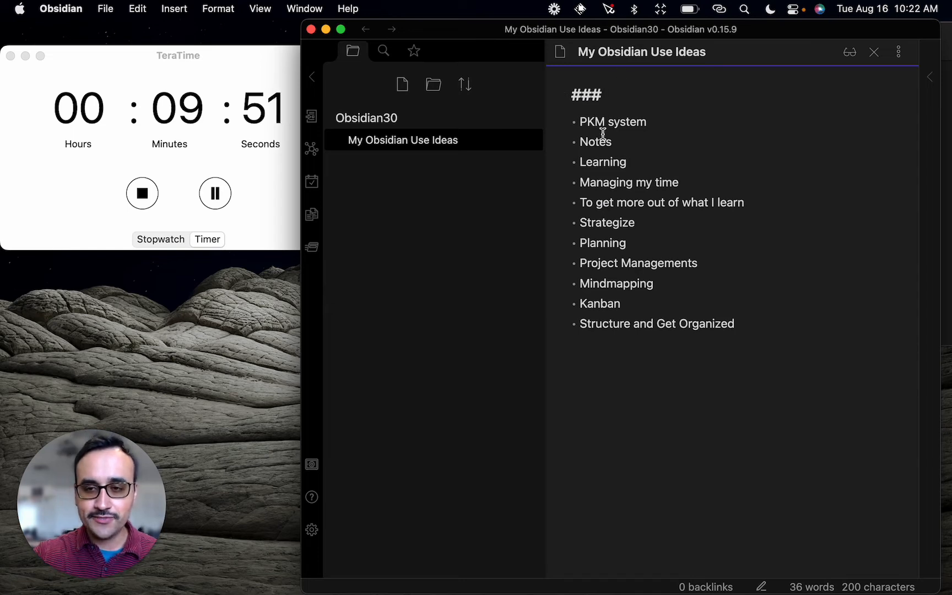
Word the heading above the list as "Idea Uses for Obsidian" and change it to level two (##).
{"action": "type", "text": " Idea C"}
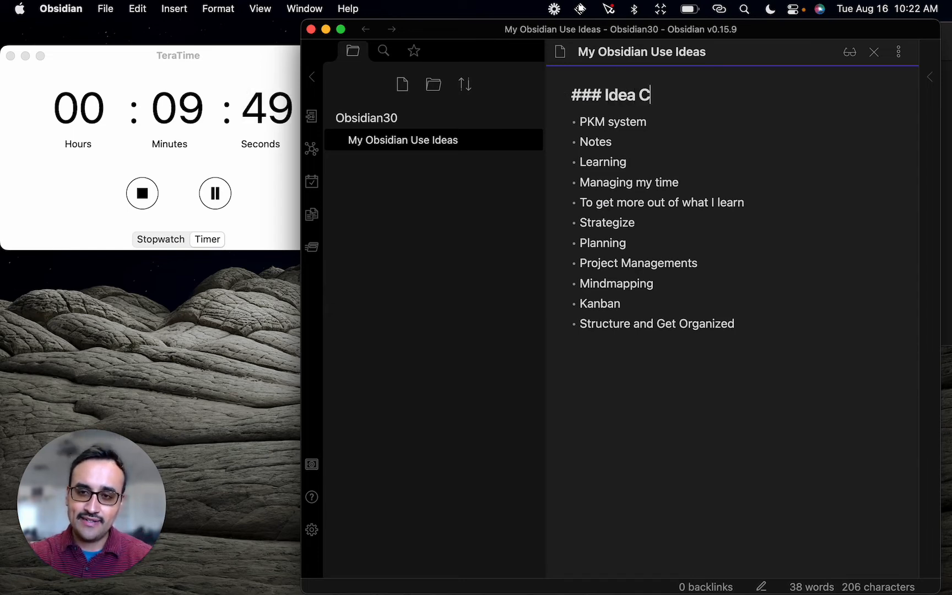
{"action": "key", "text": "BackSpace"}
{"action": "key", "text": "BackSpace"}
{"action": "type", "text": "Us"}
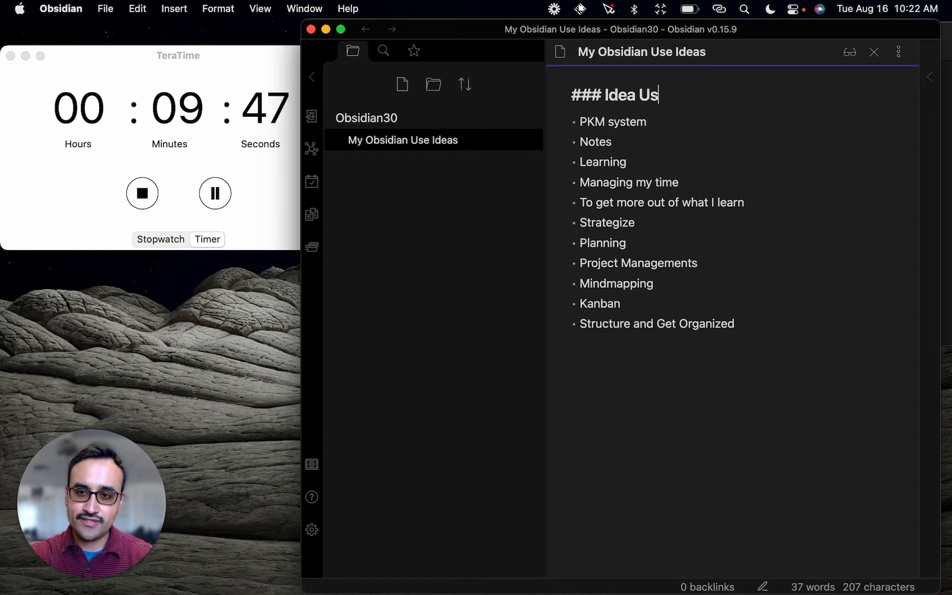
{"action": "type", "text": "es for Obsidian"}
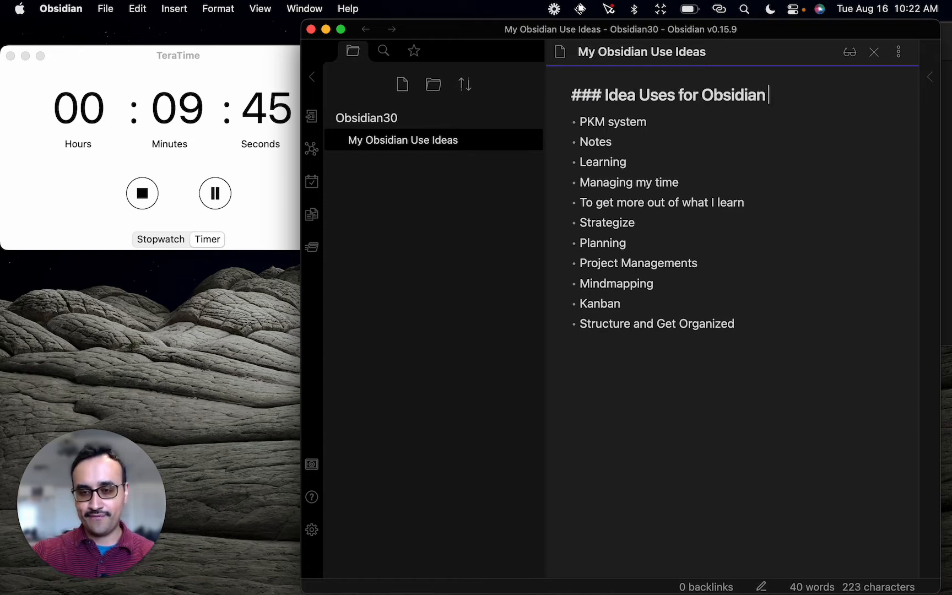
{"action": "left_click", "coordinate": [603, 96]}
{"action": "key", "text": "BackSpace"}
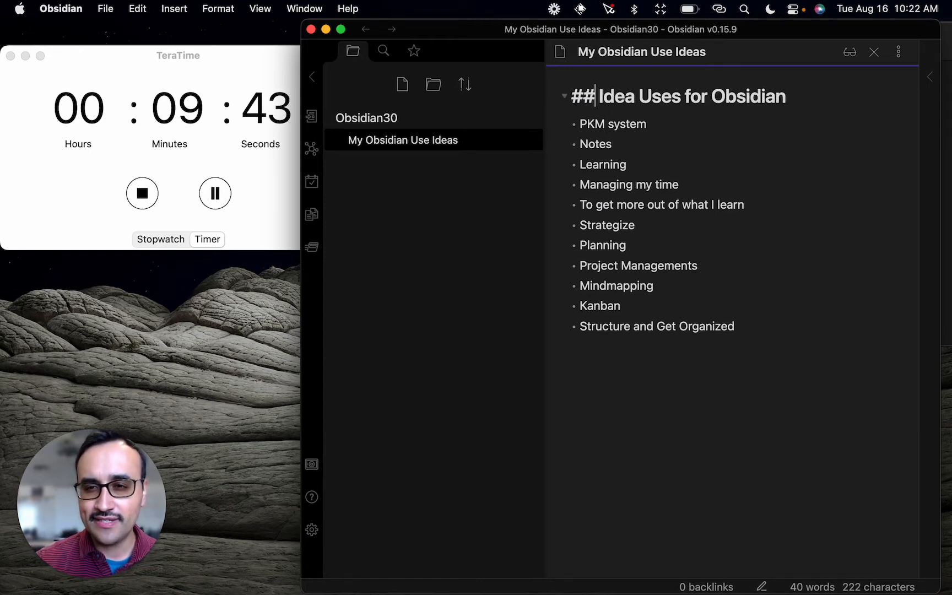
Start a second level-two Markdown heading (##) on a line below the bulleted list.
{"action": "left_click", "coordinate": [572, 124]}
{"action": "key", "text": "Down"}
{"action": "key", "text": "Down"}
{"action": "key", "text": "Down"}
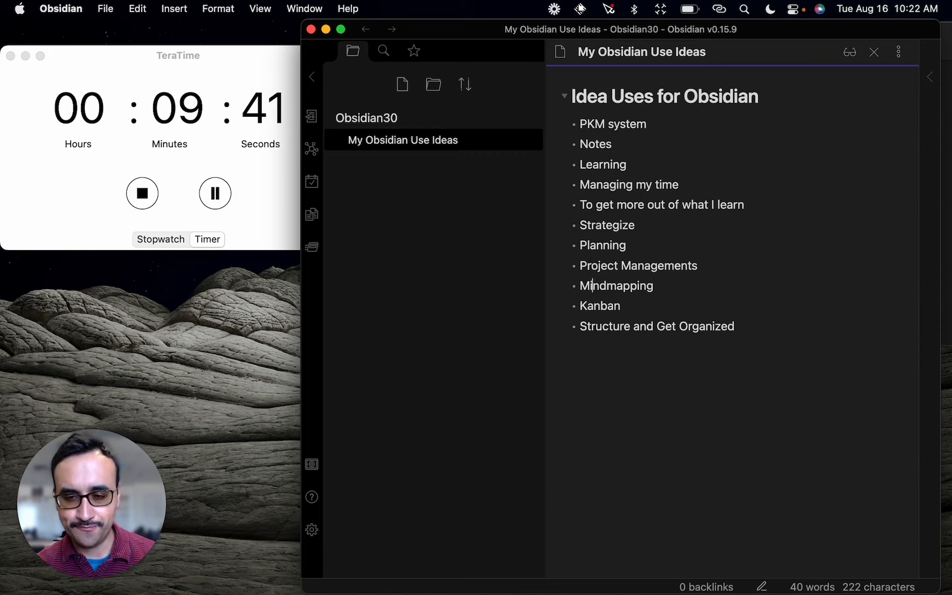
{"action": "key", "text": "Down"}
{"action": "key", "text": "Down"}
{"action": "key", "text": "Return"}
{"action": "type", "text": "##"}
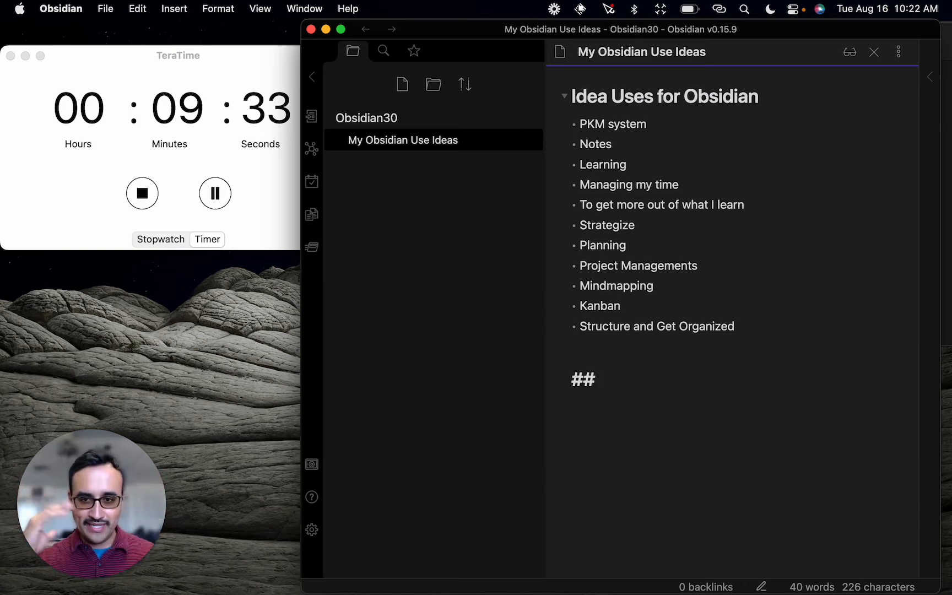
Word the second level-two heading as "How Will Obsidian Solve Problems for me" and start a new line below it.
{"action": "type", "text": "How Wil"}
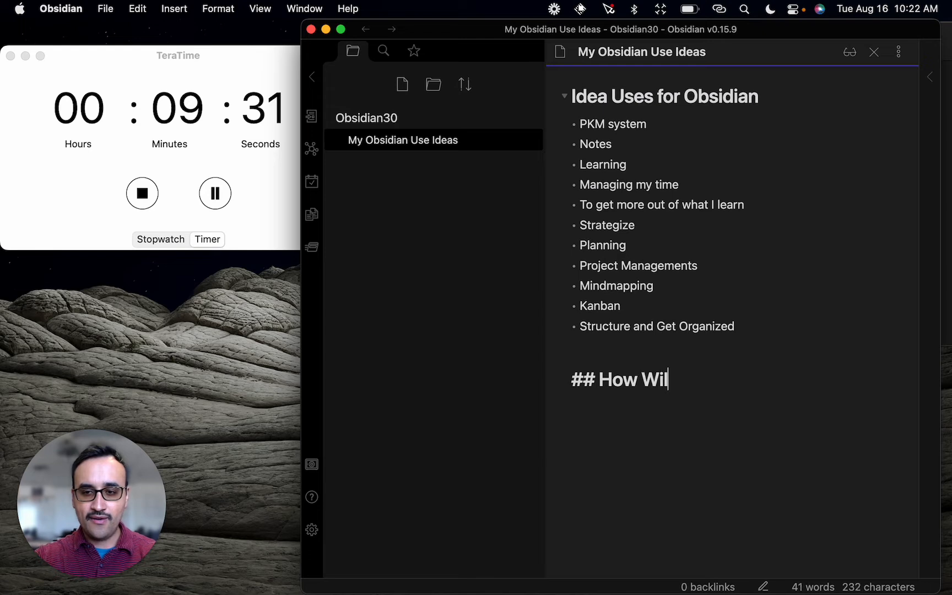
{"action": "type", "text": "l itr"}
{"action": "key", "text": "BackSpace"}
{"action": "key", "text": "BackSpace"}
{"action": "key", "text": "BackSpace"}
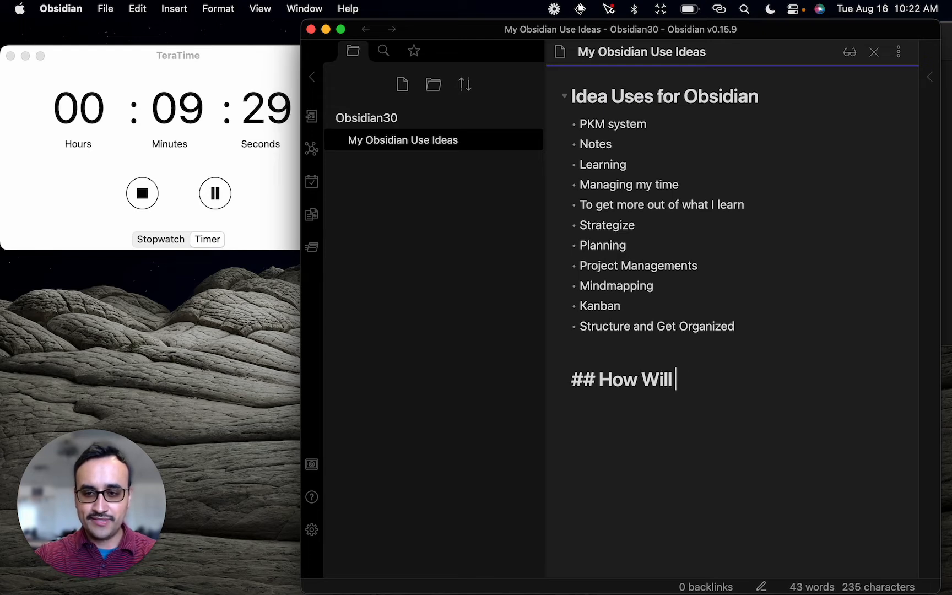
{"action": "type", "text": "Obsidian be"}
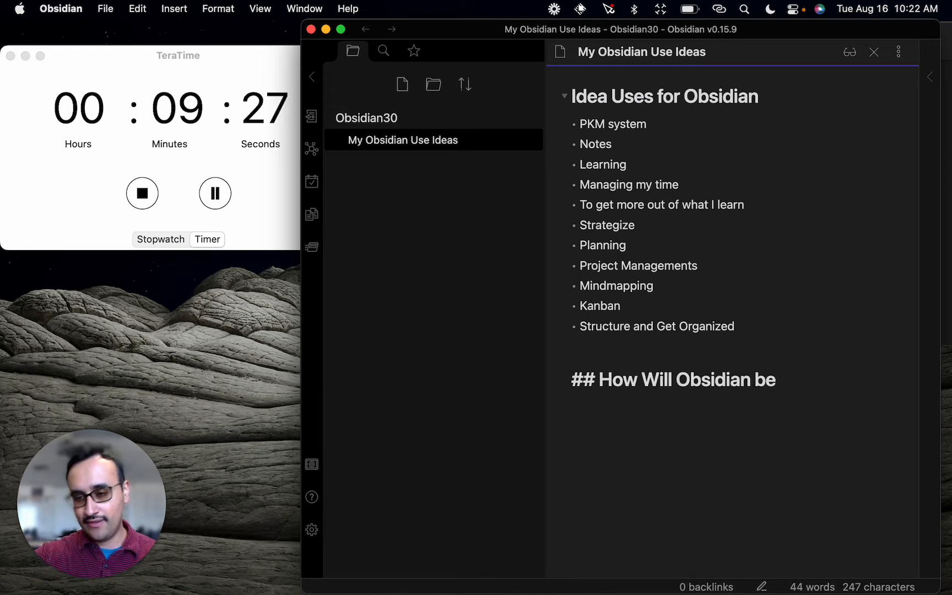
{"action": "key", "text": "BackSpace"}
{"action": "key", "text": "BackSpace"}
{"action": "key", "text": "BackSpace"}
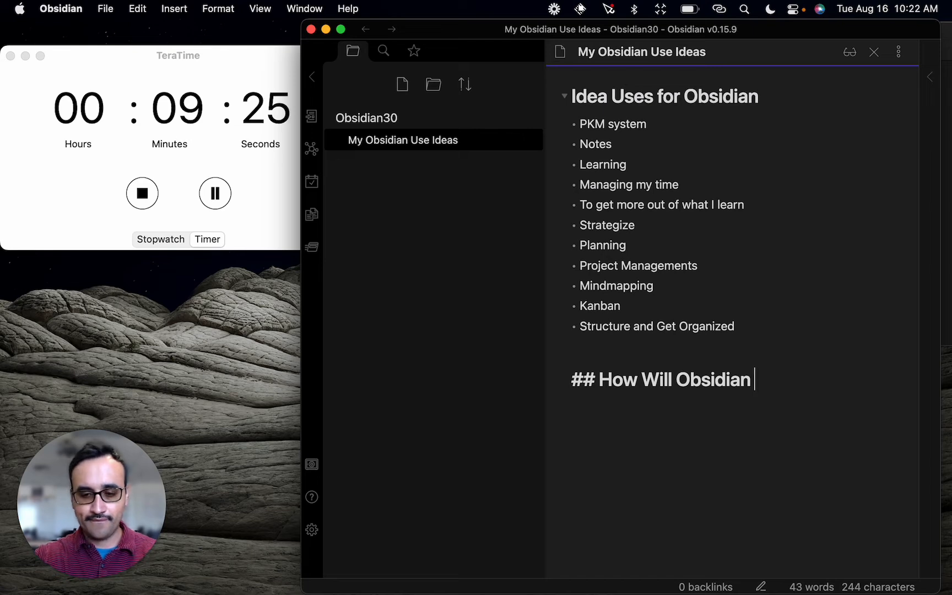
{"action": "type", "text": "Solve Prob"}
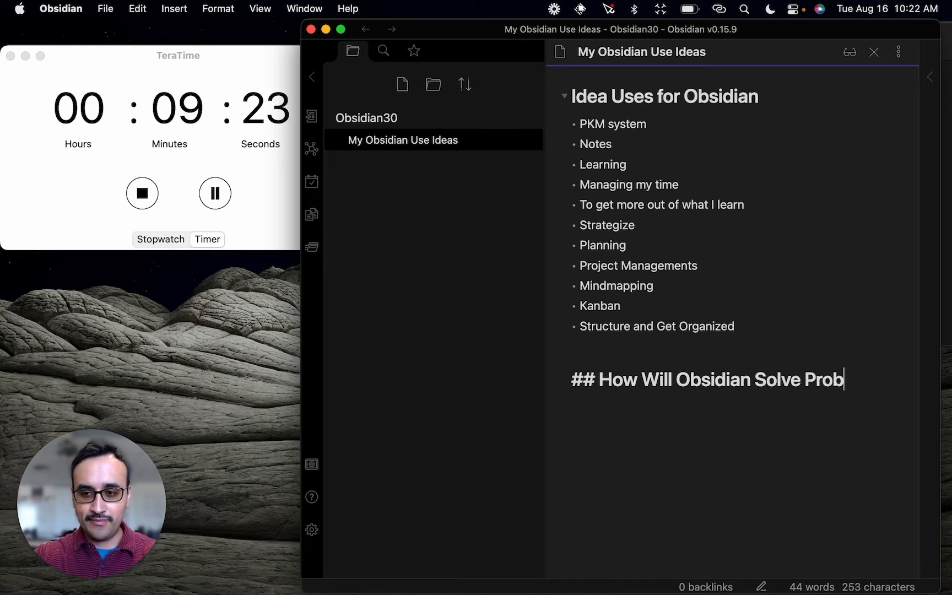
{"action": "type", "text": "lems for me"}
{"action": "key", "text": "Return"}
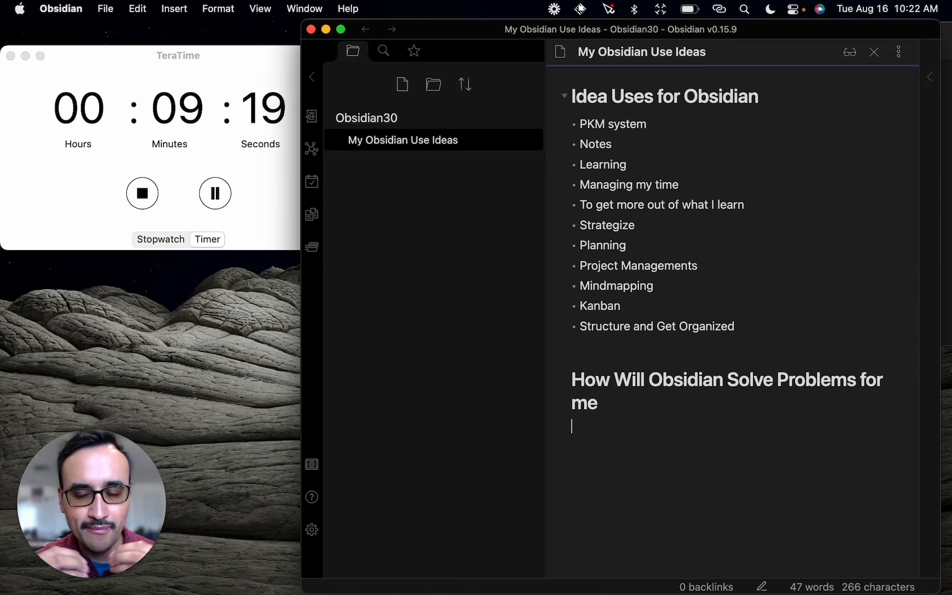
Start a bulleted list under the new heading with the first bullet "I can't find my notes".
{"action": "type", "text": "- "}
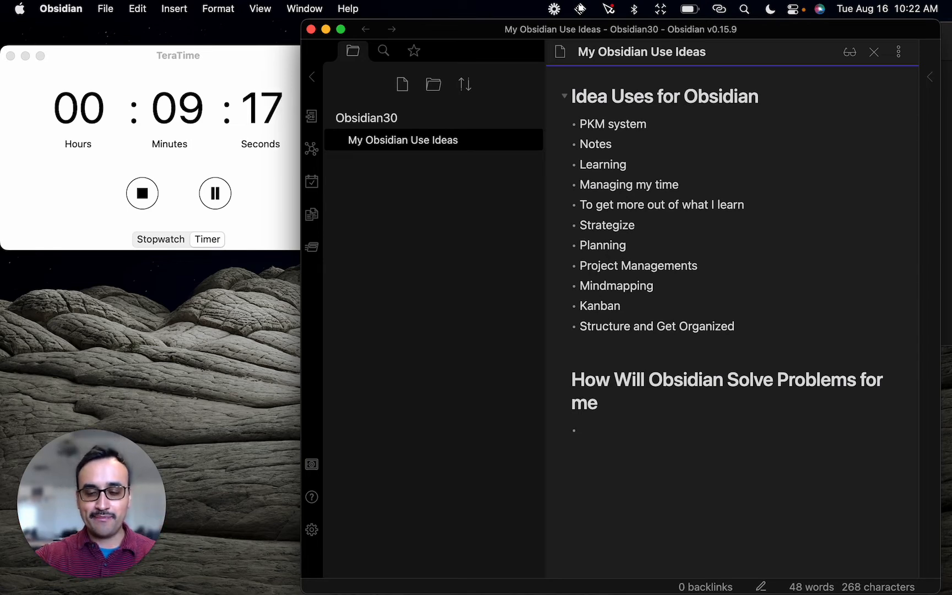
{"action": "type", "text": "I can't findm "}
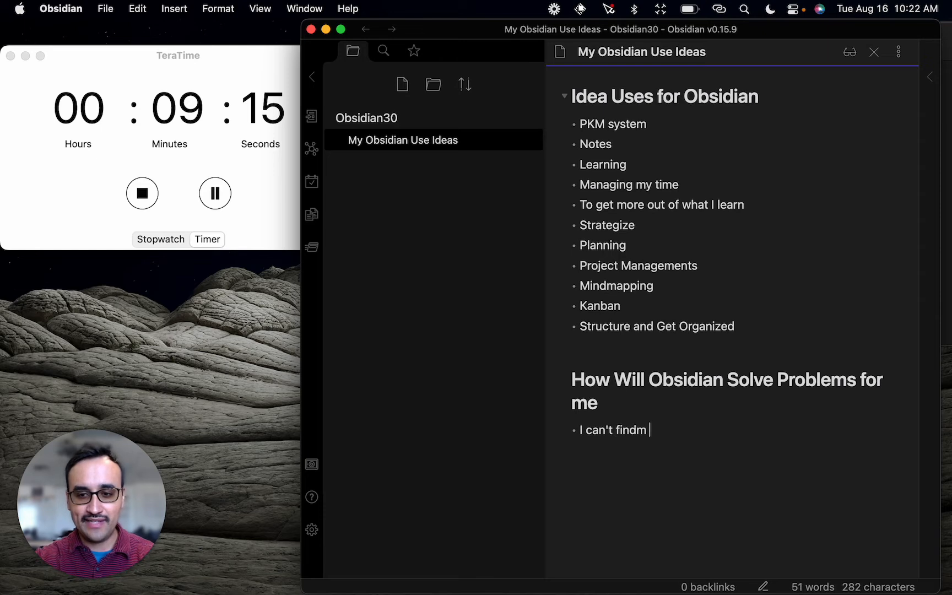
{"action": "type", "text": "y n"}
{"action": "key", "text": "BackSpace"}
{"action": "key", "text": "BackSpace"}
{"action": "key", "text": "BackSpace"}
{"action": "key", "text": "BackSpace"}
{"action": "key", "text": "BackSpace"}
{"action": "type", "text": "my "}
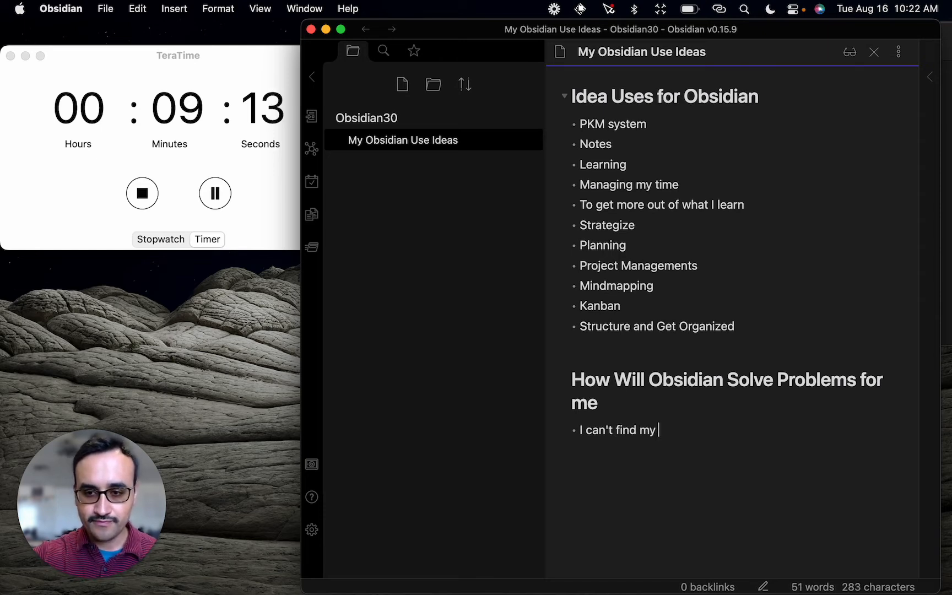
{"action": "type", "text": "notes"}
{"action": "key", "text": "Return"}
Add a second bullet reading "I don't get much out of what I've read/ captured before".
{"action": "type", "text": "I don'"}
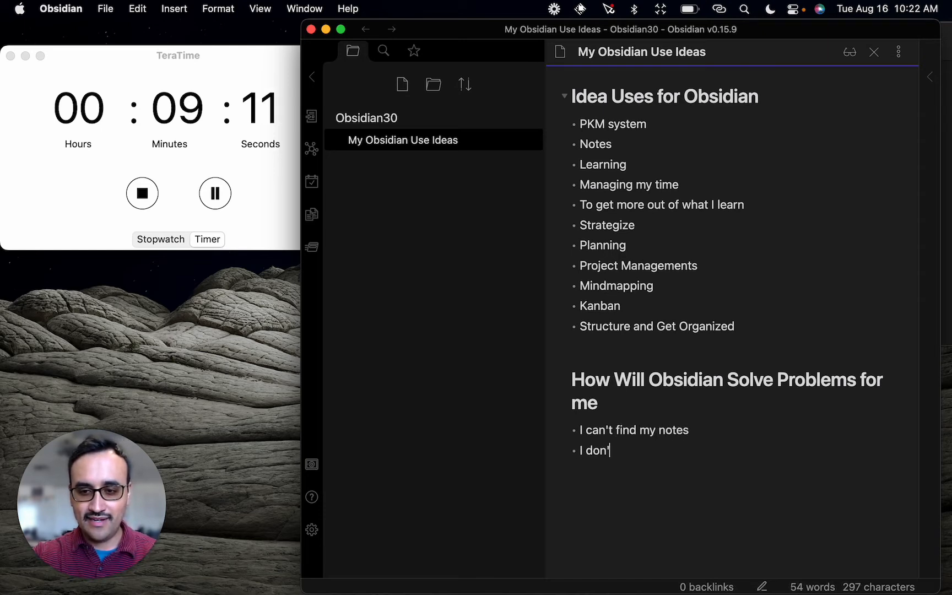
{"action": "type", "text": "t get much out of what "}
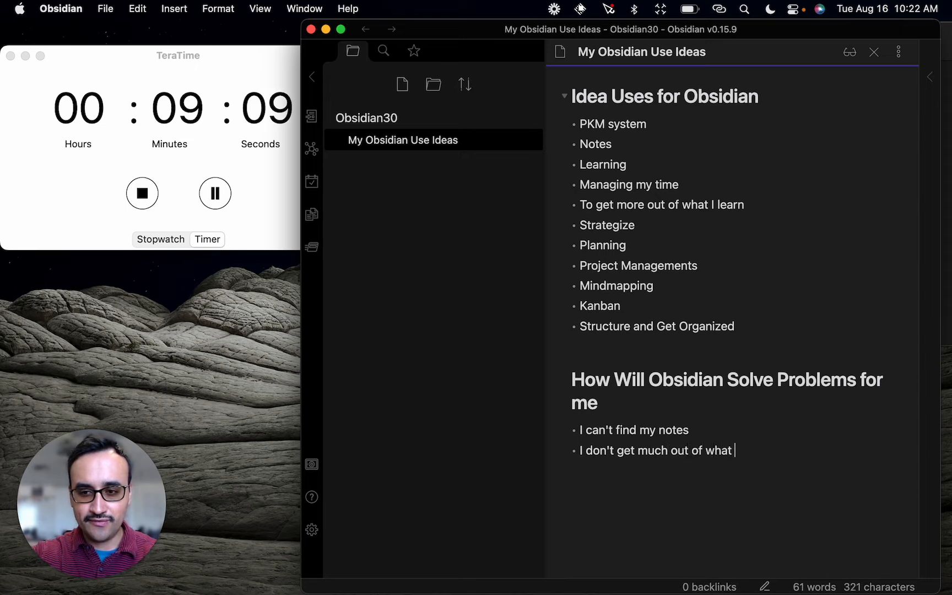
{"action": "type", "text": "I've read/ "}
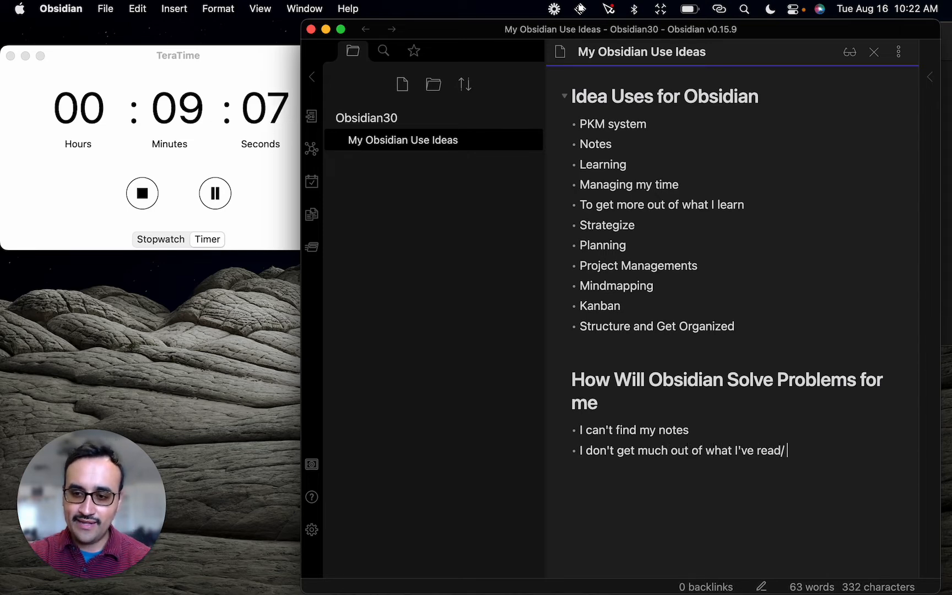
{"action": "type", "text": "captured before"}
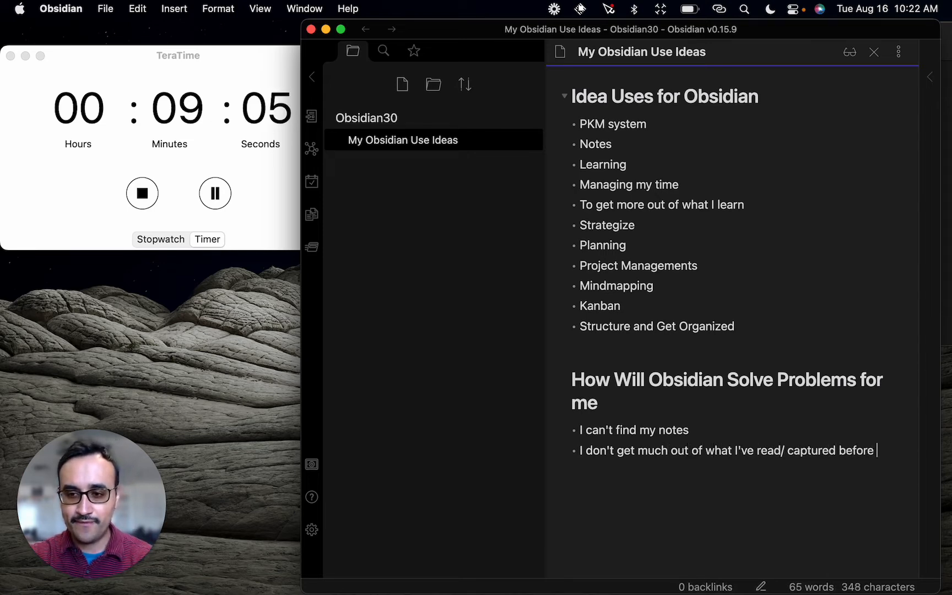
{"action": "key", "text": "Return"}
Add the bullets "My notes are messy" and "I don't know what I want to get out of my thinking".
{"action": "scroll", "coordinate": [744, 270], "scroll_direction": "down", "scroll_amount": 2}
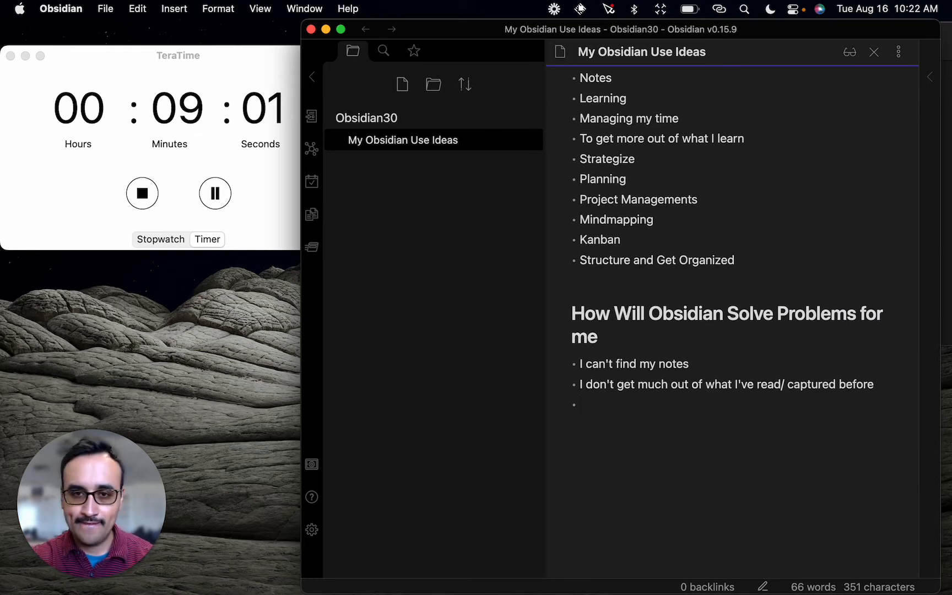
{"action": "type", "text": "My notes are messy"}
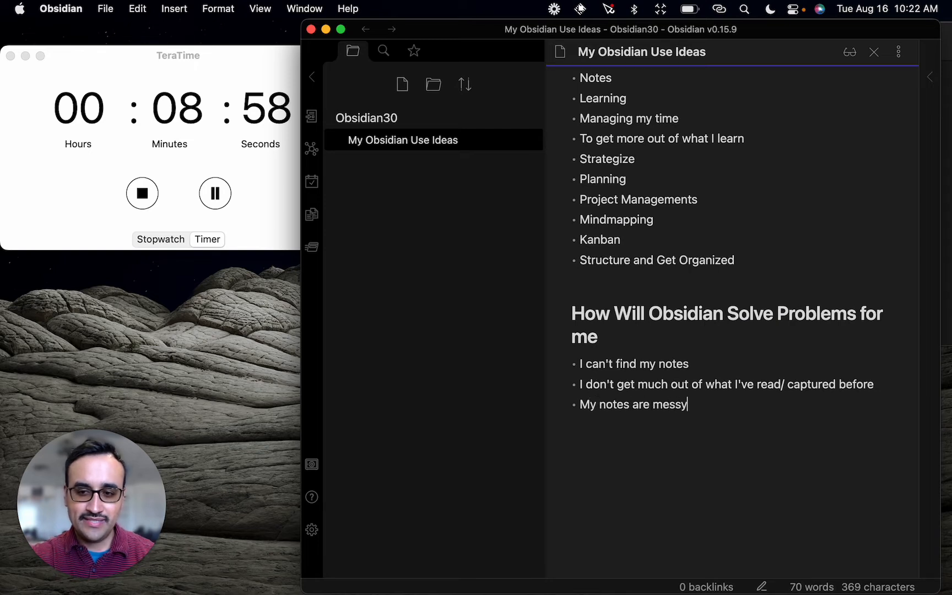
{"action": "key", "text": "Return"}
{"action": "type", "text": "I do"}
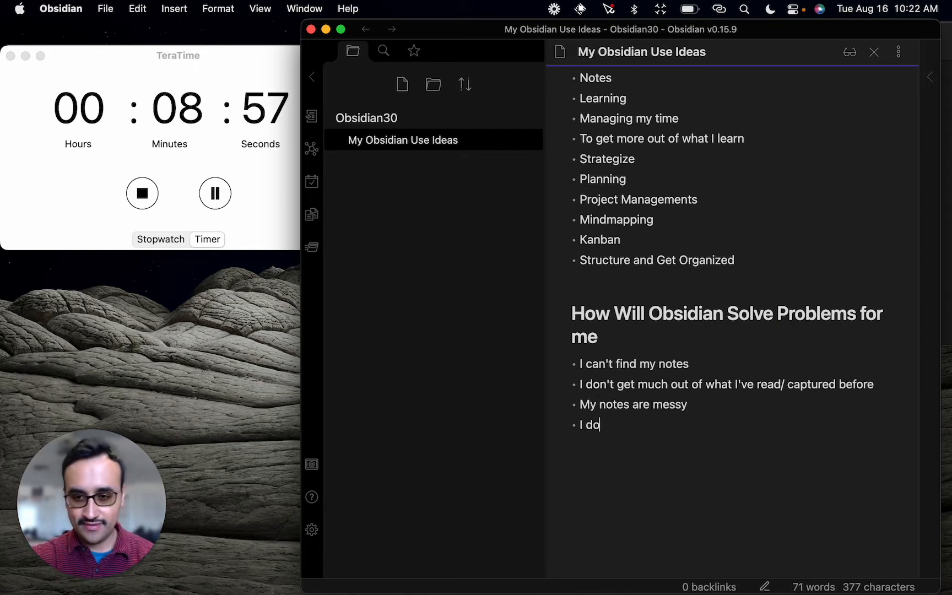
{"action": "type", "text": "n't know what I wa"}
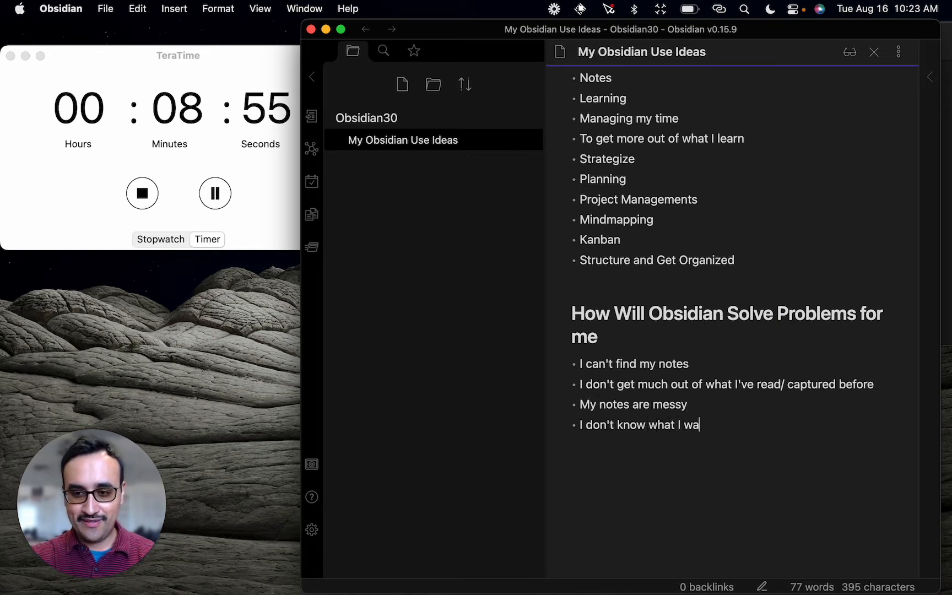
{"action": "type", "text": "nt to get out of my thinking"}
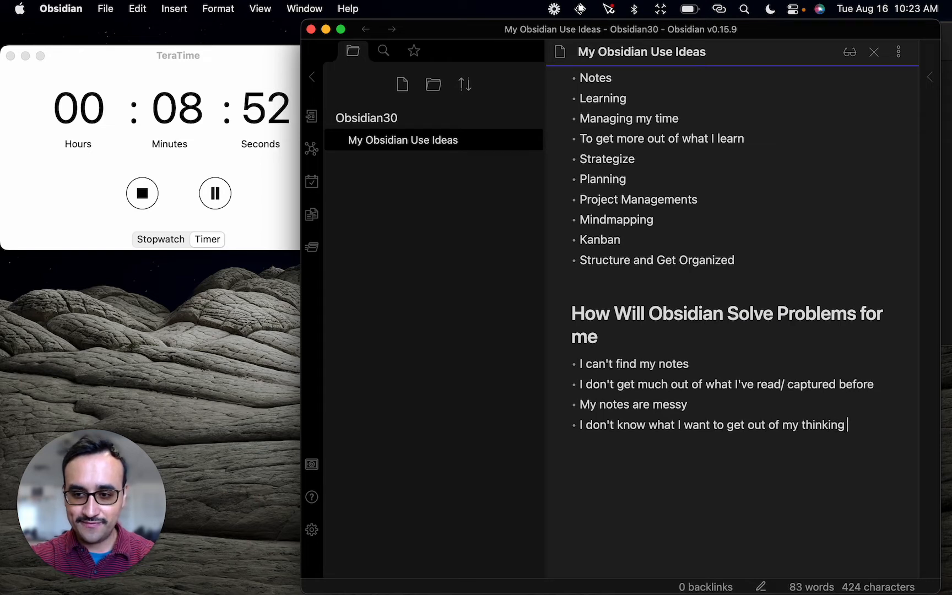
{"action": "key", "text": "Return"}
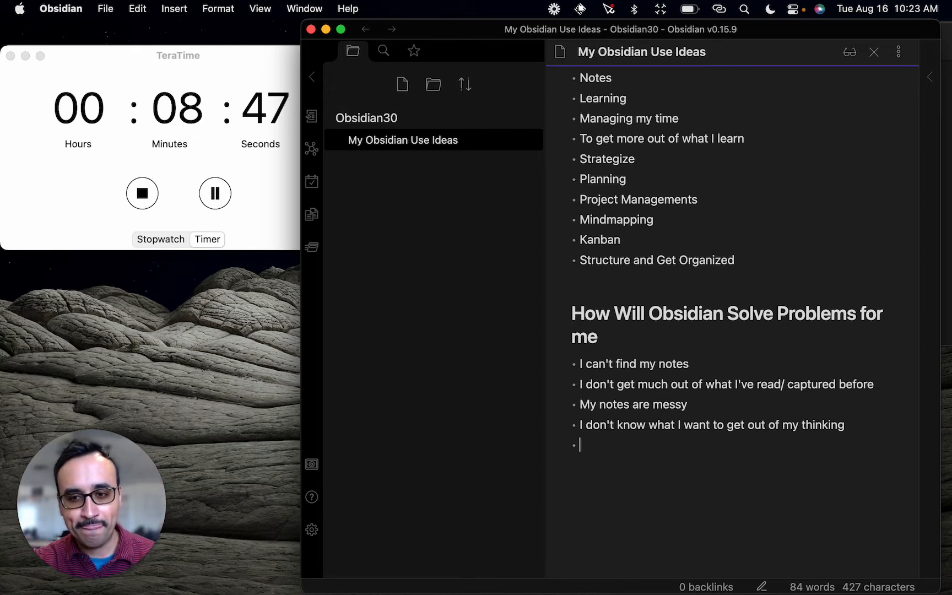
Add the bullet "I want a better experience with Note Taking" to the problems list.
{"action": "type", "text": "I don"}
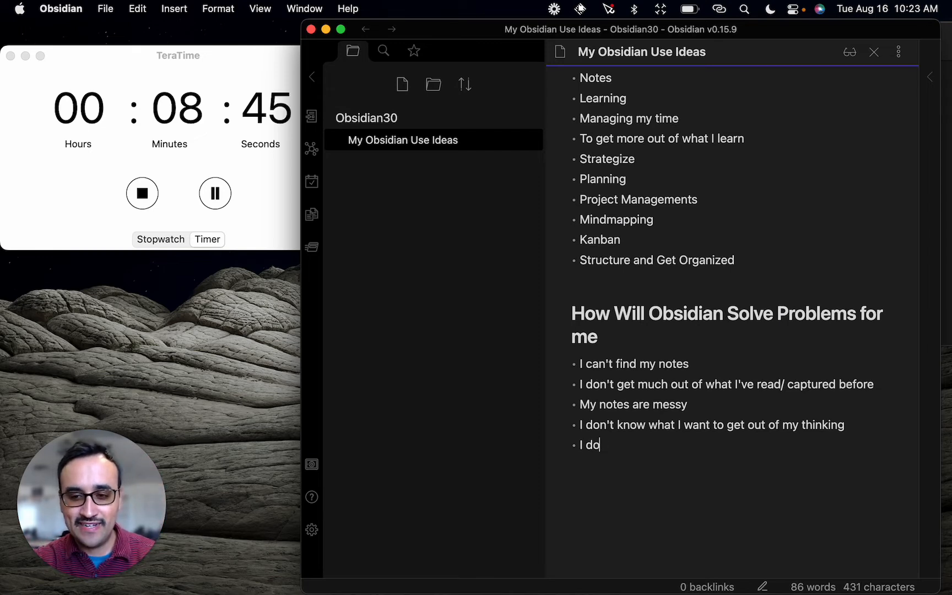
{"action": "key", "text": "BackSpace"}
{"action": "key", "text": "BackSpace"}
{"action": "type", "text": "want a "}
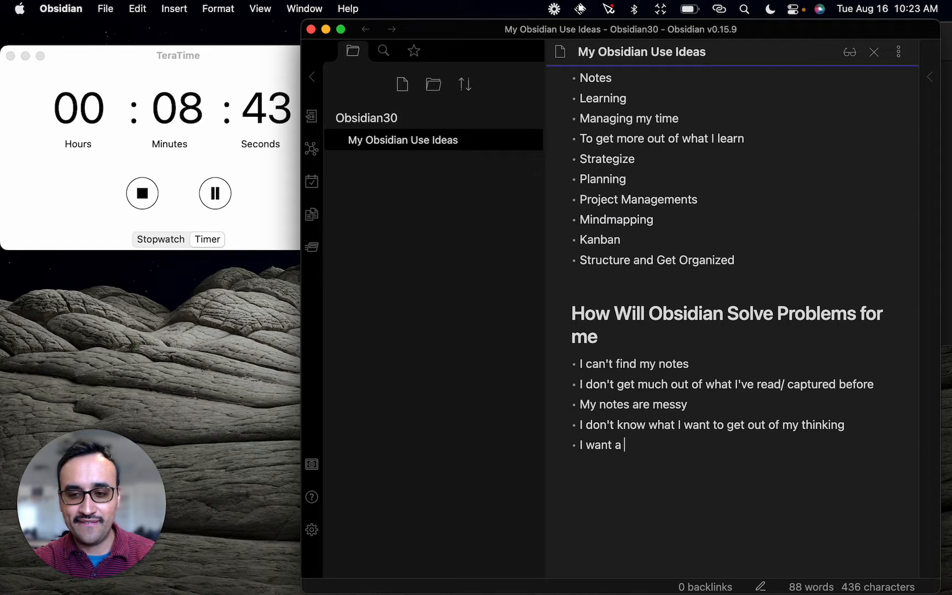
{"action": "type", "text": "fbetter experience"}
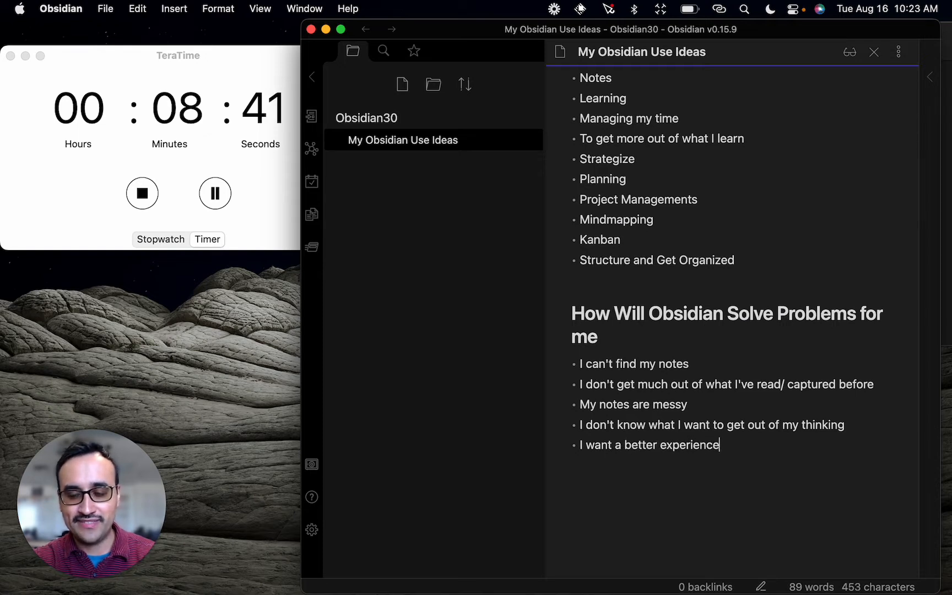
{"action": "type", "text": " with Note T"}
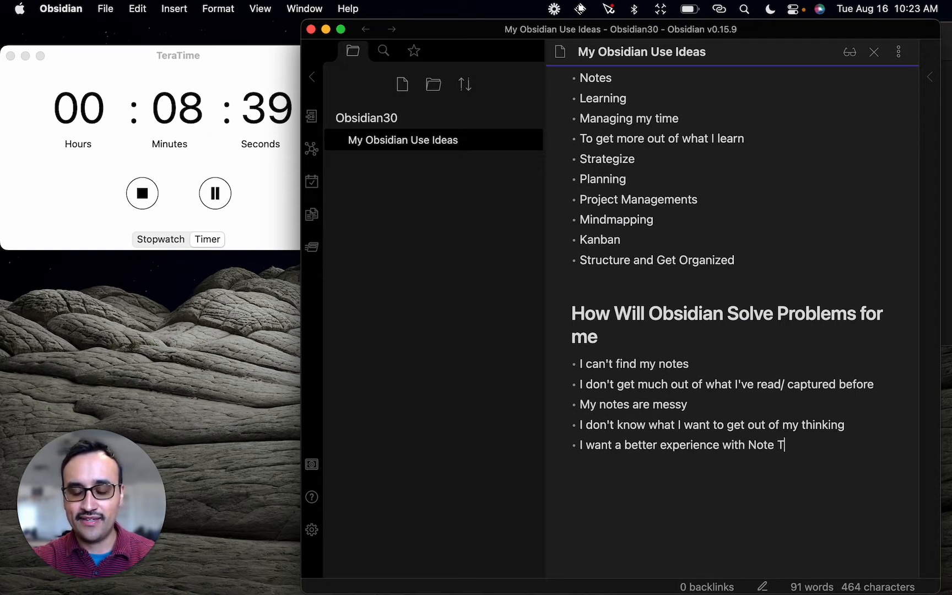
{"action": "type", "text": "aking"}
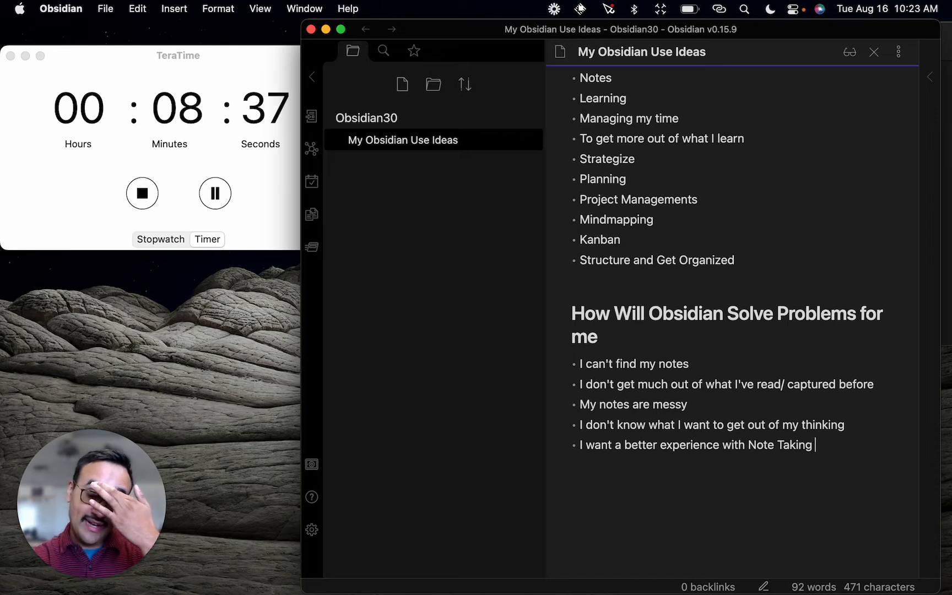
Add the last bullet "The truth: I don't know what I don't know" and end the list with blank lines below it.
{"action": "key", "text": "Return"}
{"action": "key", "text": "Return"}
{"action": "type", "text": "-"}
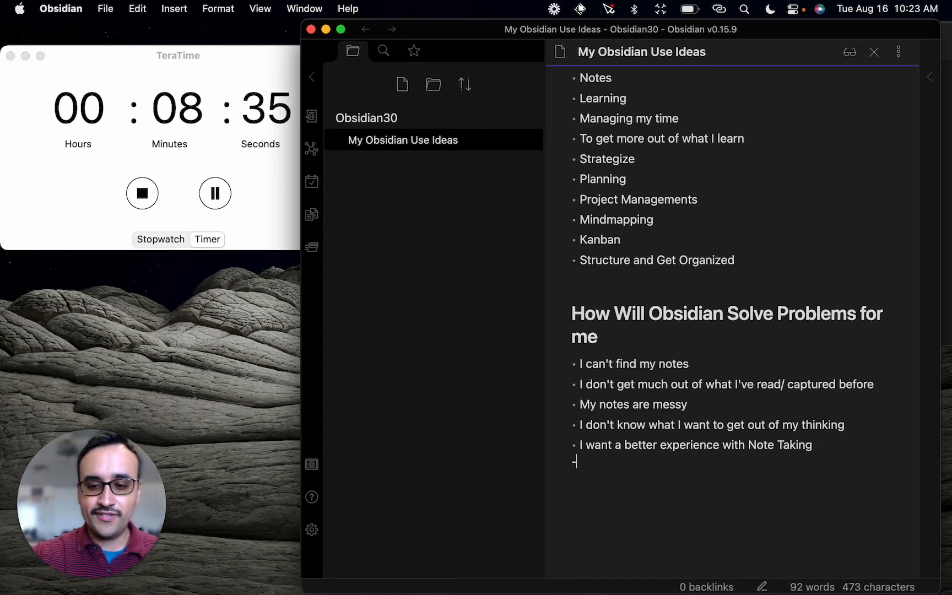
{"action": "type", "text": " The truth: I"}
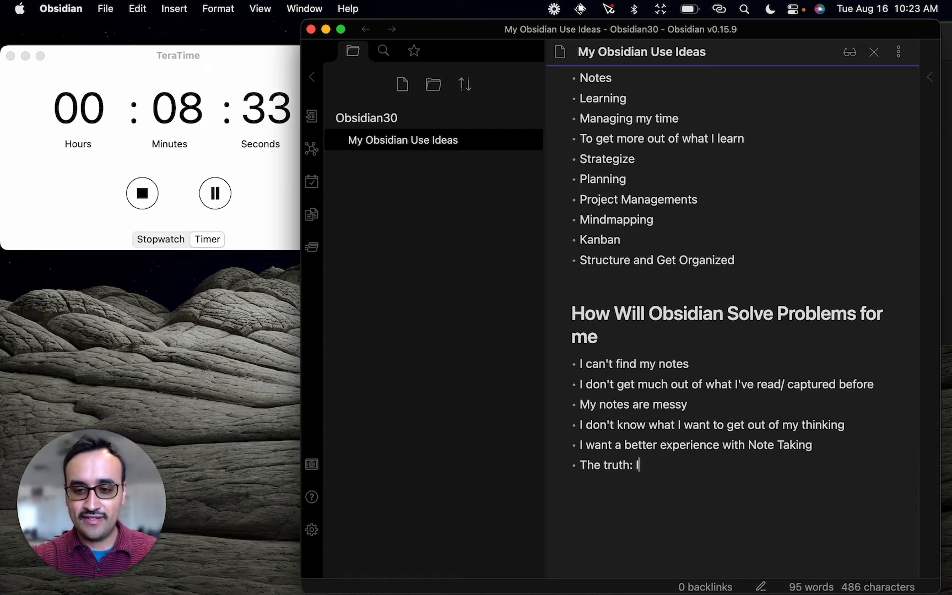
{"action": "type", "text": " don't know what I d"}
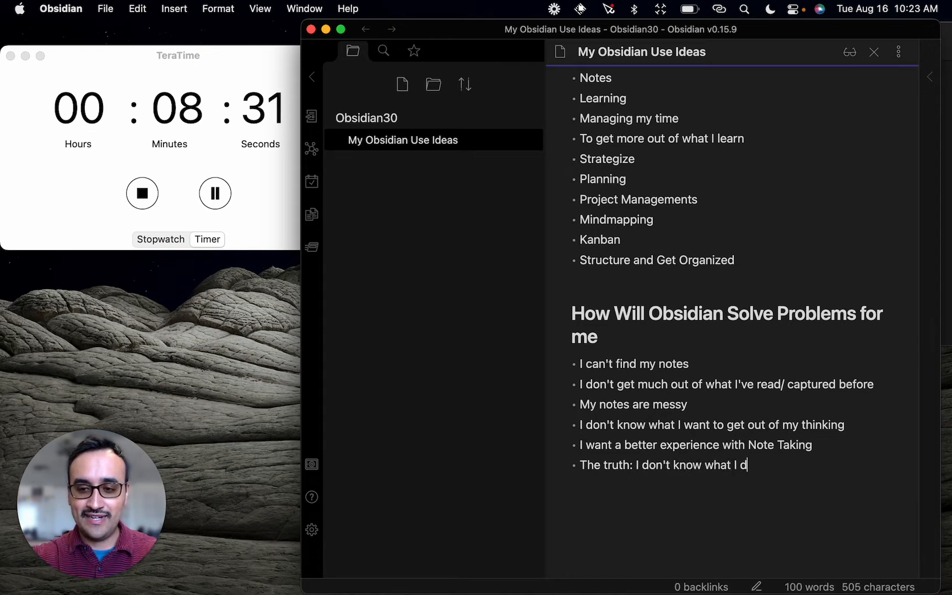
{"action": "type", "text": "on't know"}
{"action": "key", "text": "Return"}
{"action": "key", "text": "Return"}
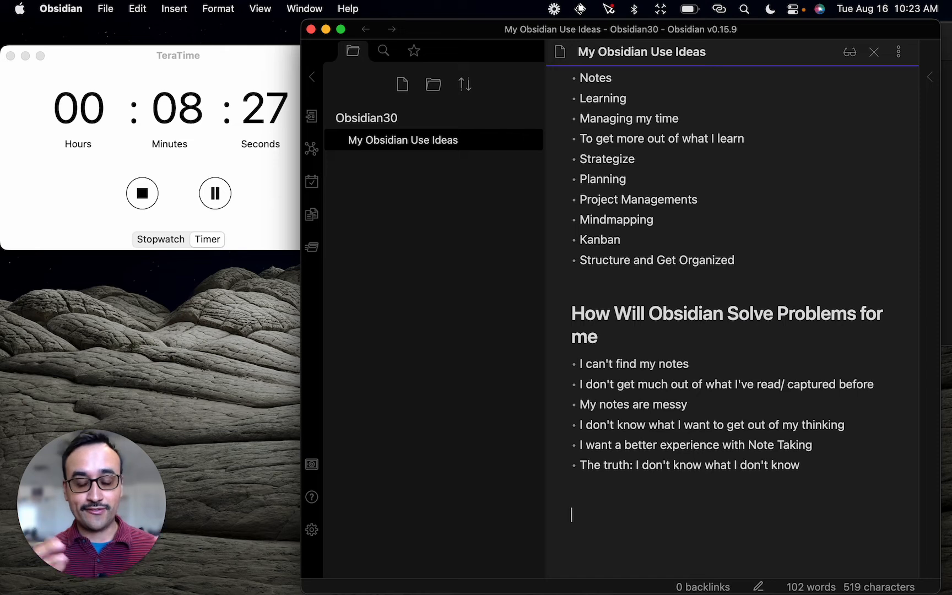
{"action": "scroll", "coordinate": [733, 303], "scroll_direction": "up", "scroll_amount": 3}
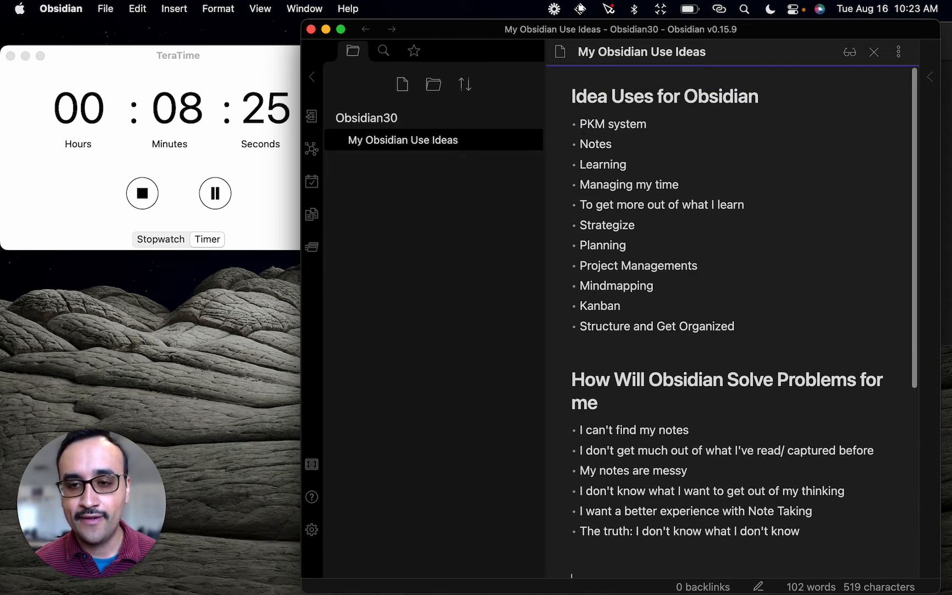
{"action": "scroll", "coordinate": [732, 303], "scroll_direction": "down", "scroll_amount": 1}
{"action": "scroll", "coordinate": [733, 303], "scroll_direction": "up", "scroll_amount": 1}
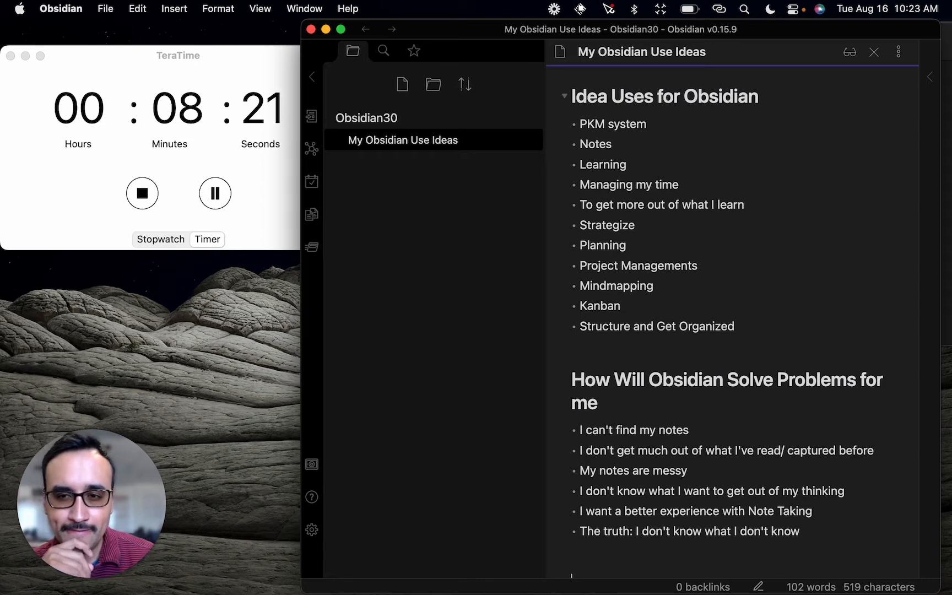
{"action": "scroll", "coordinate": [733, 303], "scroll_direction": "down", "scroll_amount": 3}
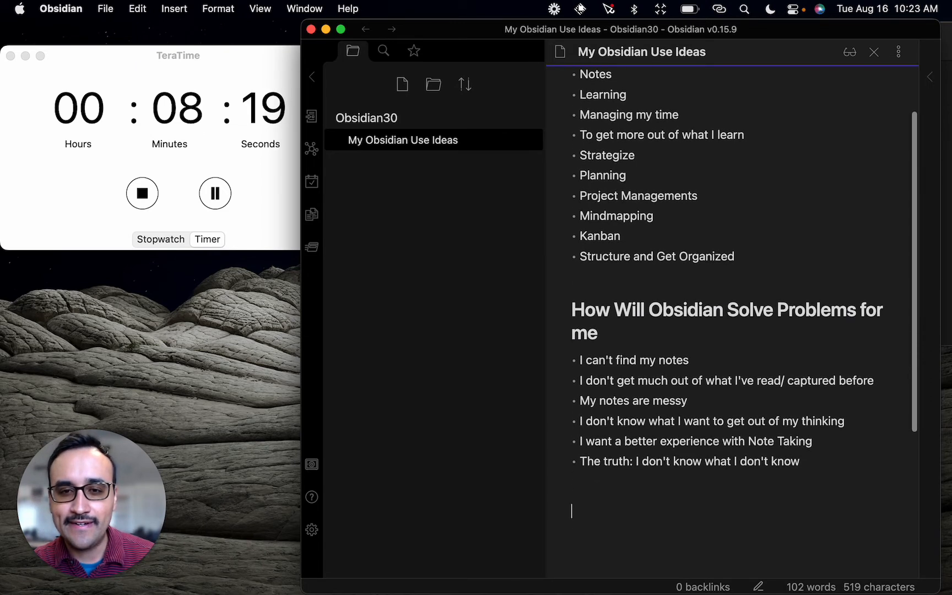
{"action": "scroll", "coordinate": [750, 281], "scroll_direction": "down", "scroll_amount": 1}
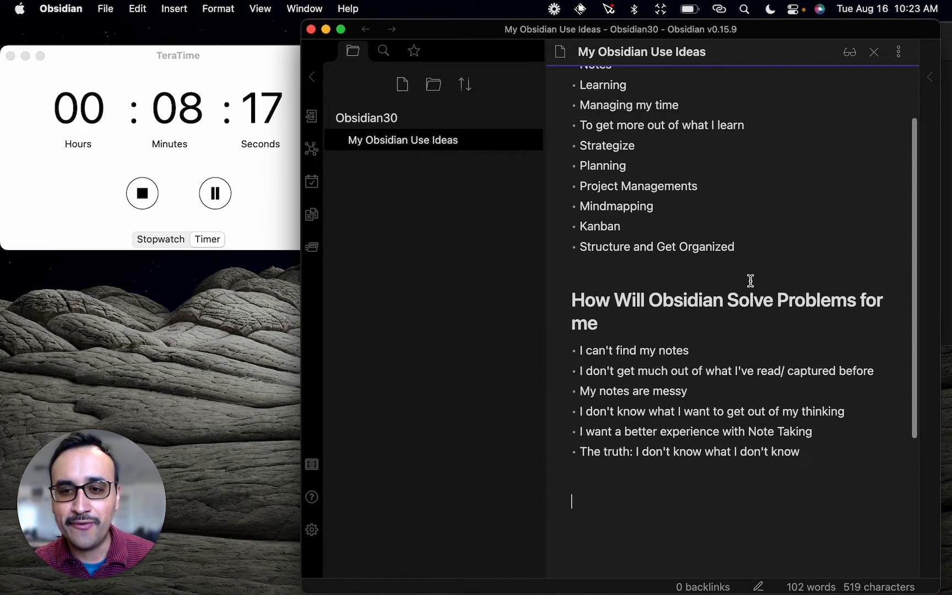
Add an internal link to a new note named "Obsidian Basic Elements to Know" below the problems list.
{"action": "scroll", "coordinate": [622, 325], "scroll_direction": "down", "scroll_amount": 2}
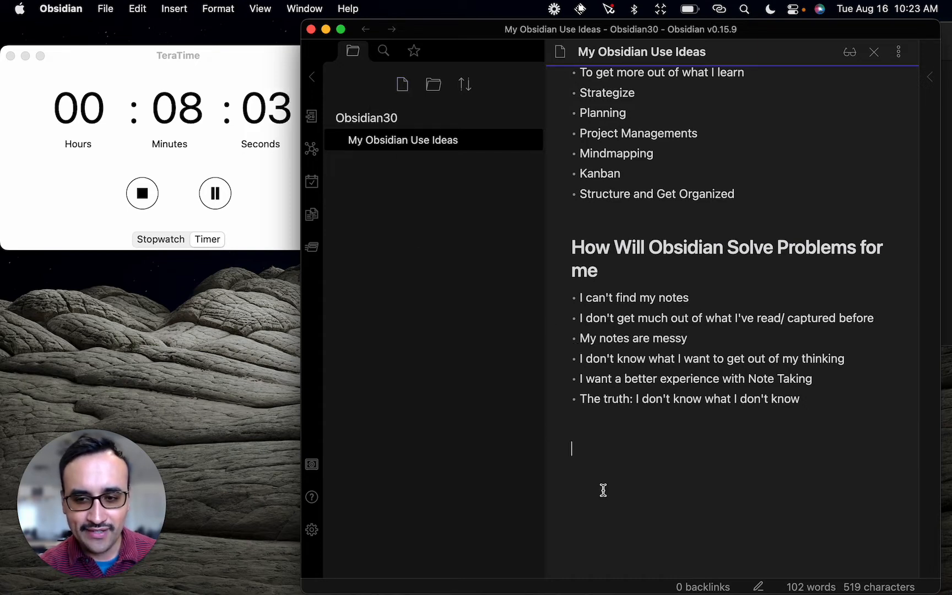
{"action": "type", "text": "[["}
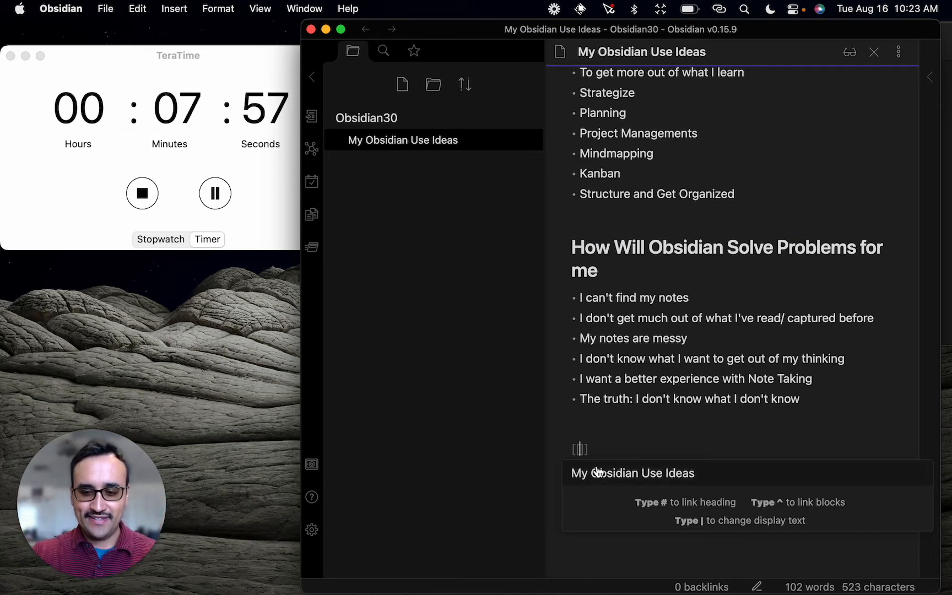
{"action": "type", "text": "Obsi"}
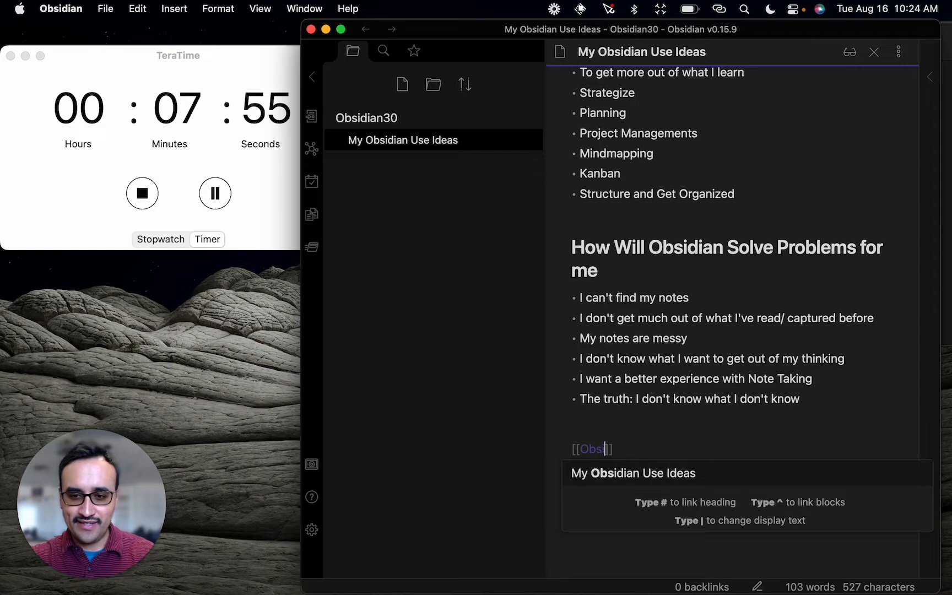
{"action": "type", "text": "dian Basic "}
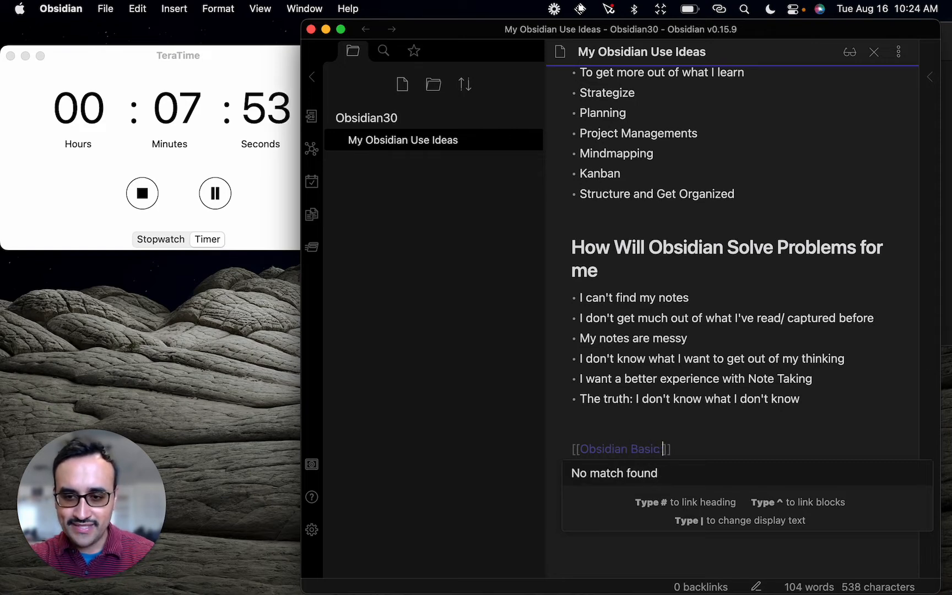
{"action": "type", "text": "Notes"}
{"action": "key", "text": "BackSpace"}
{"action": "key", "text": "BackSpace"}
{"action": "key", "text": "BackSpace"}
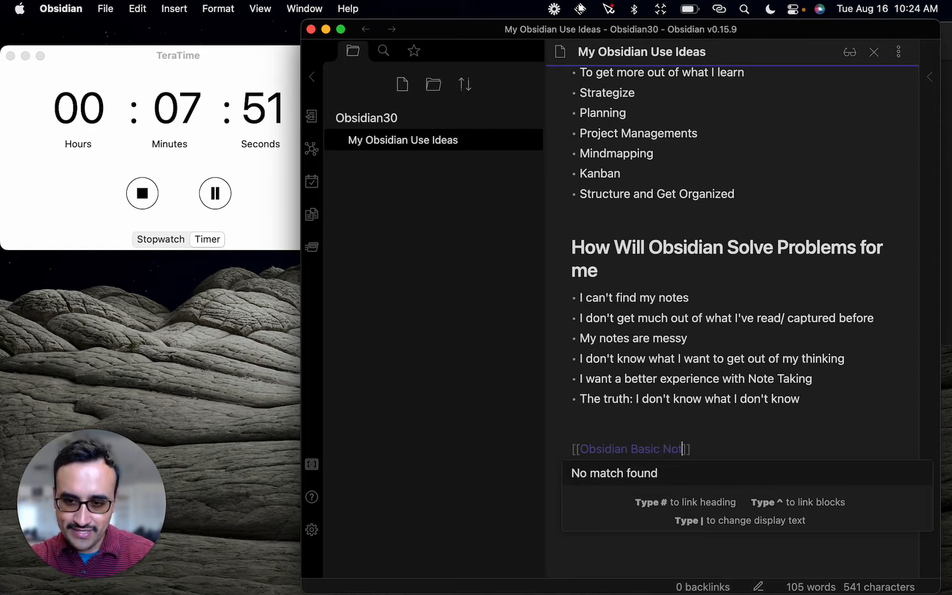
{"action": "key", "text": "BackSpace"}
{"action": "key", "text": "BackSpace"}
{"action": "key", "text": "BackSpace"}
{"action": "type", "text": "Elements "}
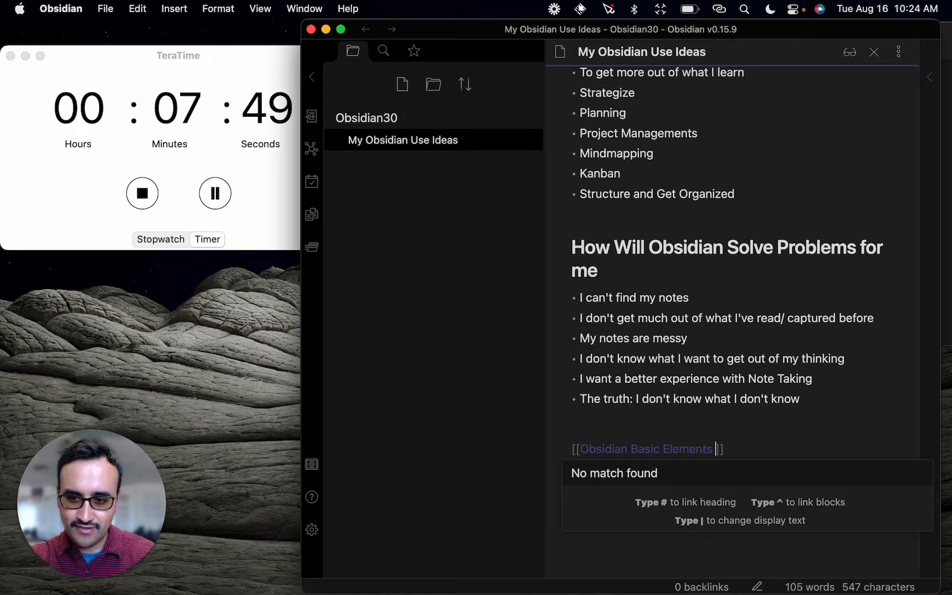
{"action": "type", "text": "to Know"}
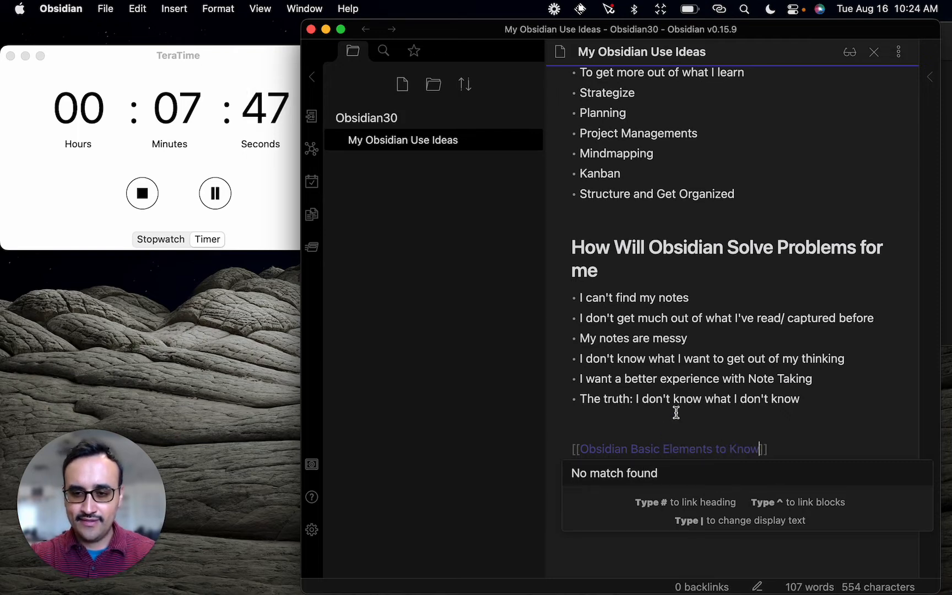
{"action": "left_click", "coordinate": [676, 413]}
{"action": "scroll", "coordinate": [676, 412], "scroll_direction": "down", "scroll_amount": 4}
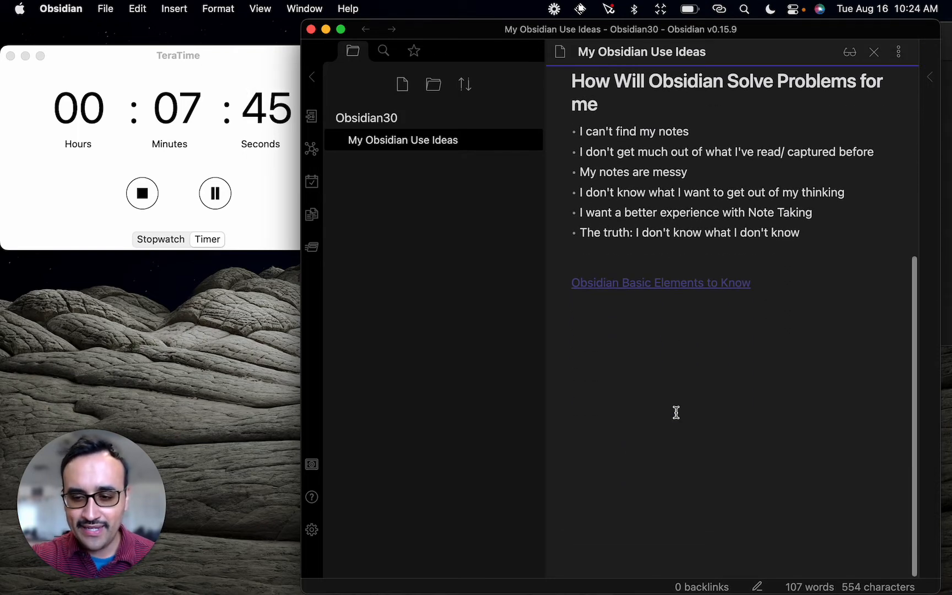
Enlarge the interface text, narrow the file sidebar and open the linked note "Obsidian Basic Elements to Know".
{"action": "key", "text": "super+equal"}
{"action": "scroll", "coordinate": [676, 412], "scroll_direction": "down", "scroll_amount": 2}
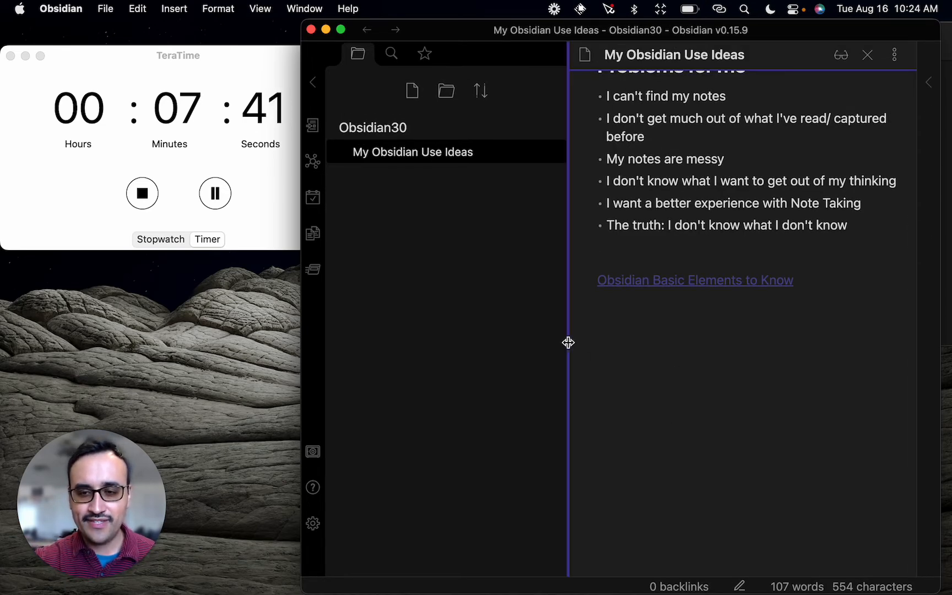
{"action": "left_click_drag", "start_coordinate": [567, 340], "coordinate": [511, 333]}
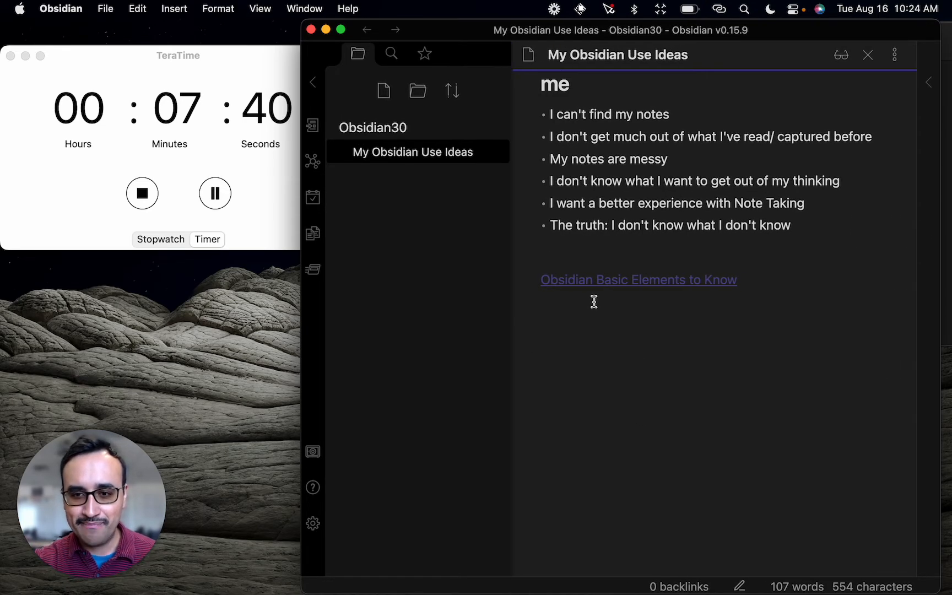
{"action": "left_click", "coordinate": [640, 280]}
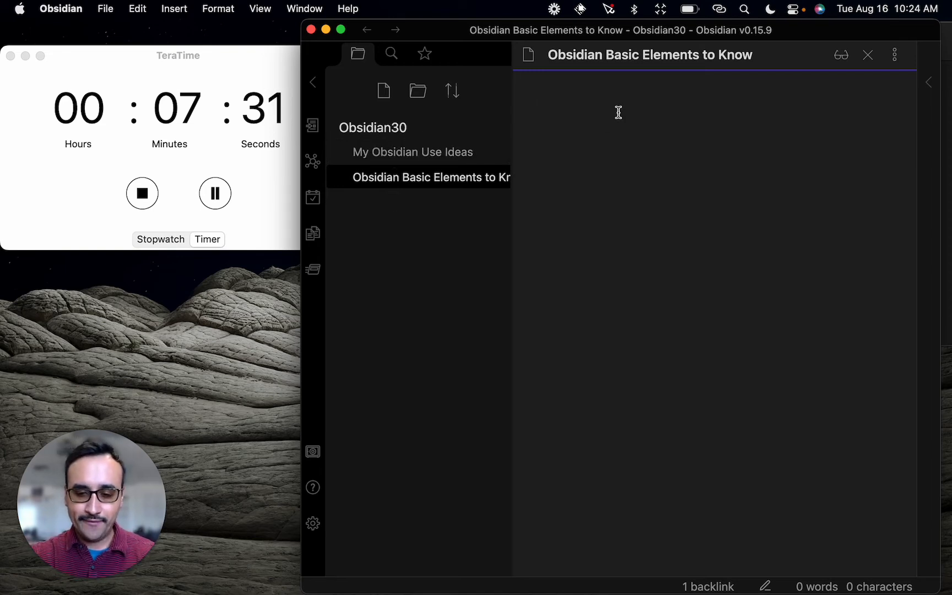
Write "How to create notes" as the first line of the empty note.
{"action": "type", "text": "Plu"}
{"action": "key", "text": "BackSpace"}
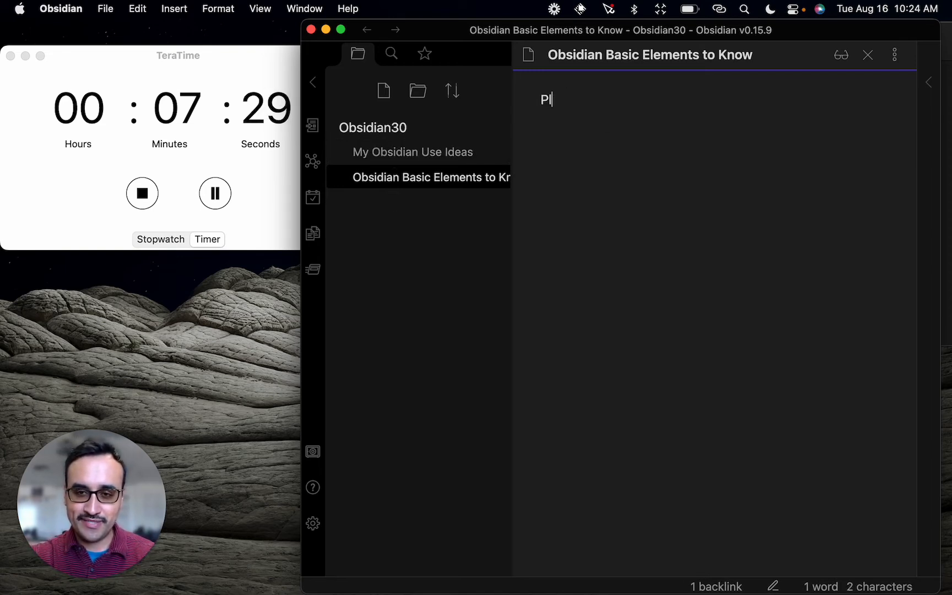
{"action": "key", "text": "BackSpace"}
{"action": "key", "text": "BackSpace"}
{"action": "type", "text": "How to "}
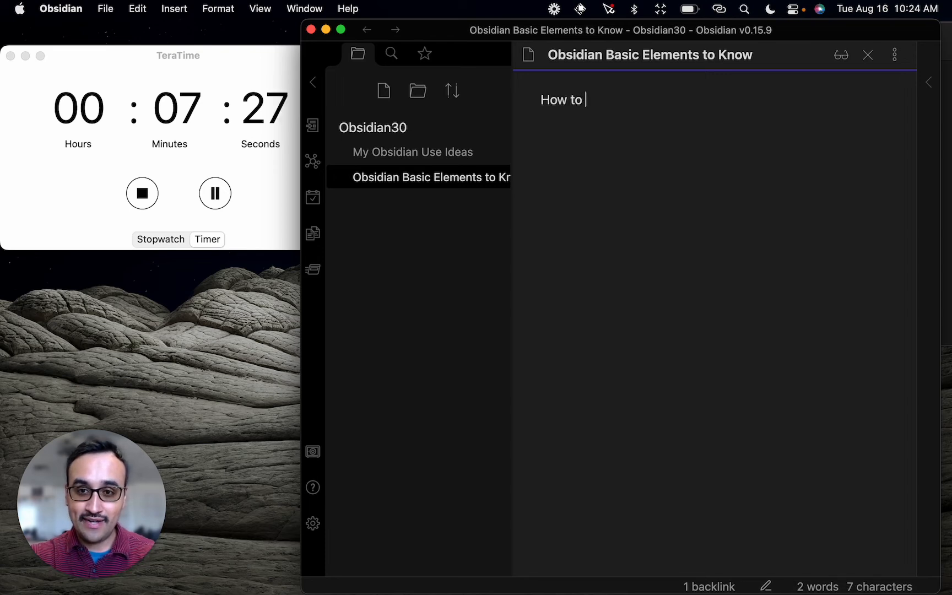
{"action": "type", "text": "create notes"}
{"action": "key", "text": "Return"}
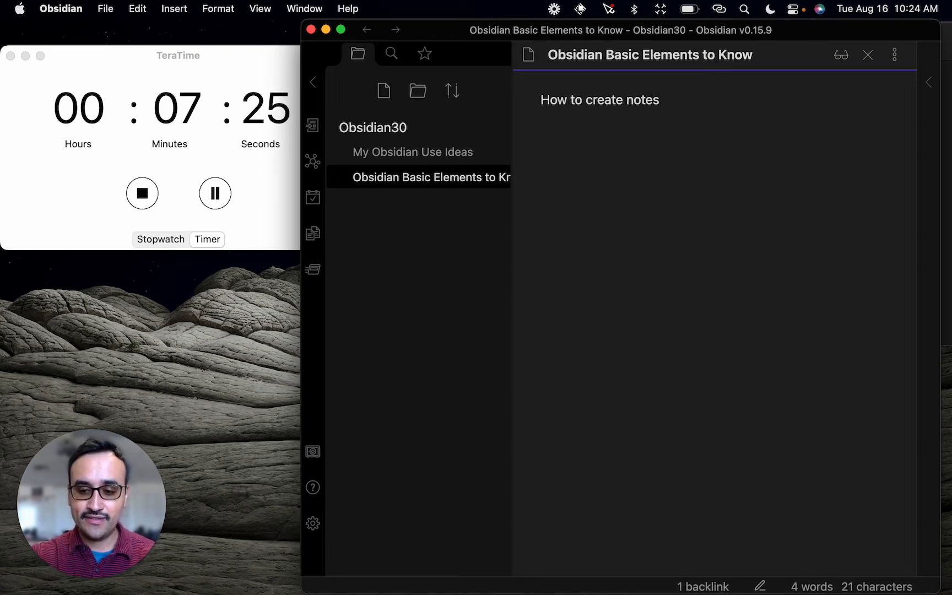
Add the bullet "Learned the bracket method" under "How to create notes".
{"action": "type", "text": "- Lean"}
{"action": "key", "text": "BackSpace"}
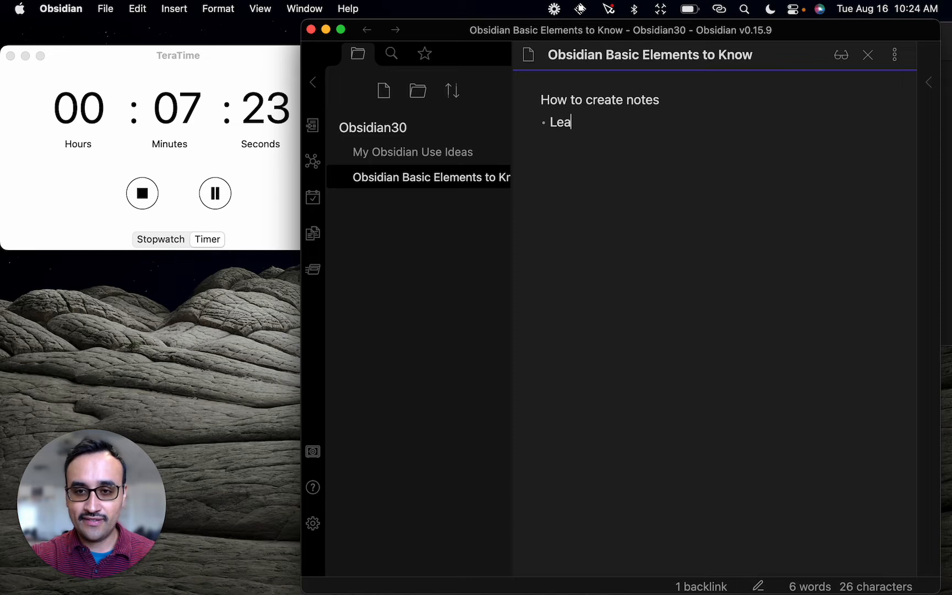
{"action": "key", "text": "BackSpace"}
{"action": "key", "text": "BackSpace"}
{"action": "key", "text": "BackSpace"}
{"action": "type", "text": "Learned "}
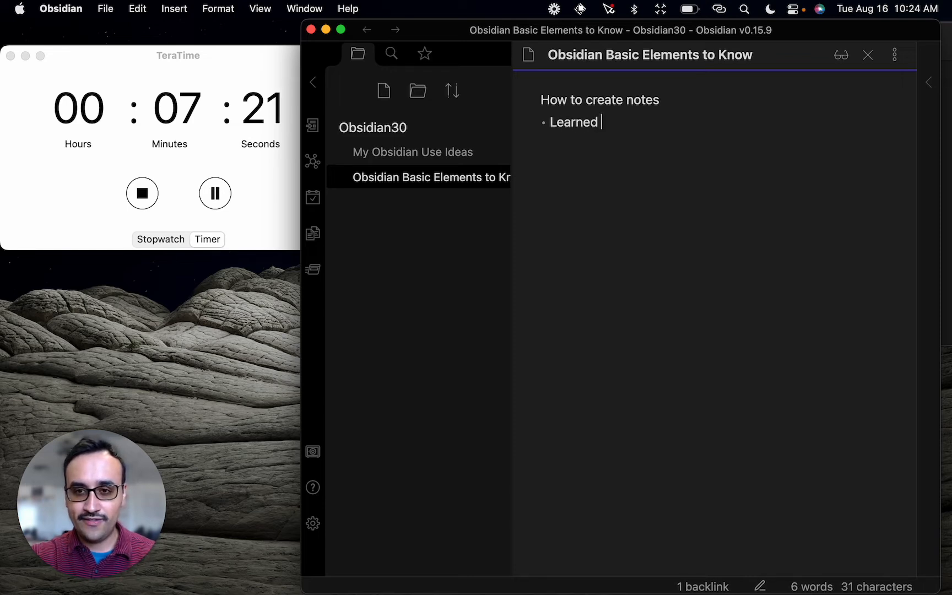
{"action": "type", "text": "the bracket metho"}
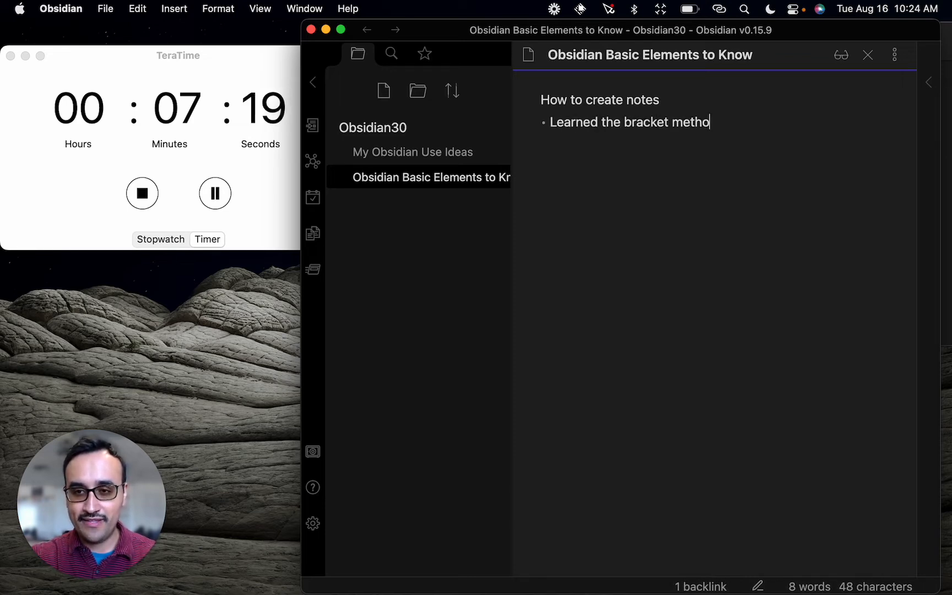
{"action": "type", "text": "d"}
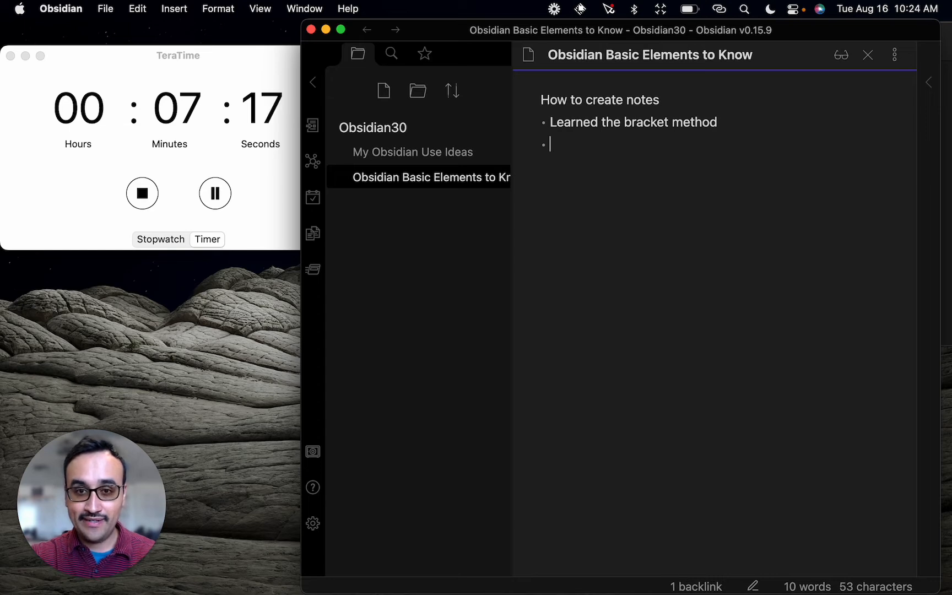
Add a second bullet reading "Add click on icon to add new note" and end the list with a blank line.
{"action": "type", "text": " • Add click"}
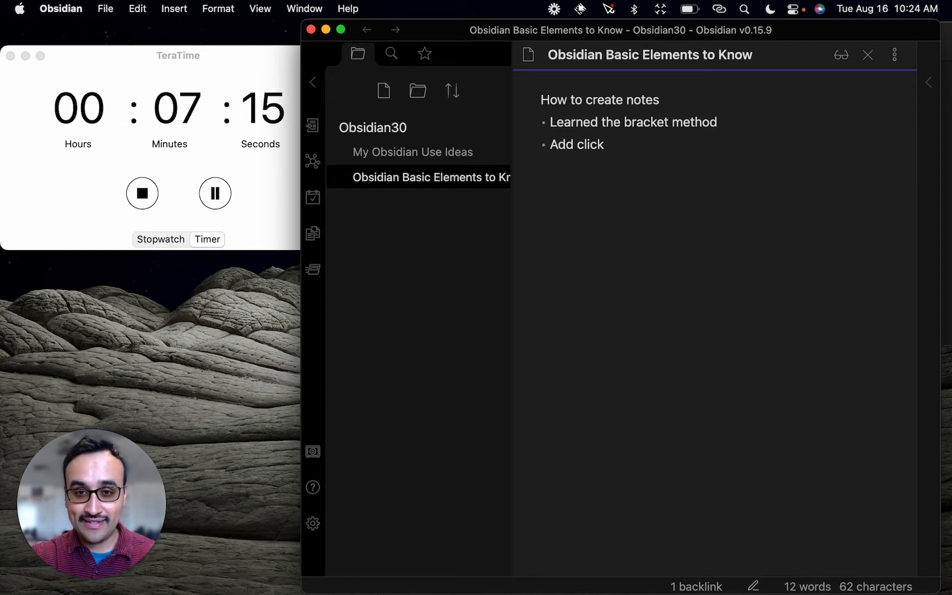
{"action": "type", "text": " on icon to"}
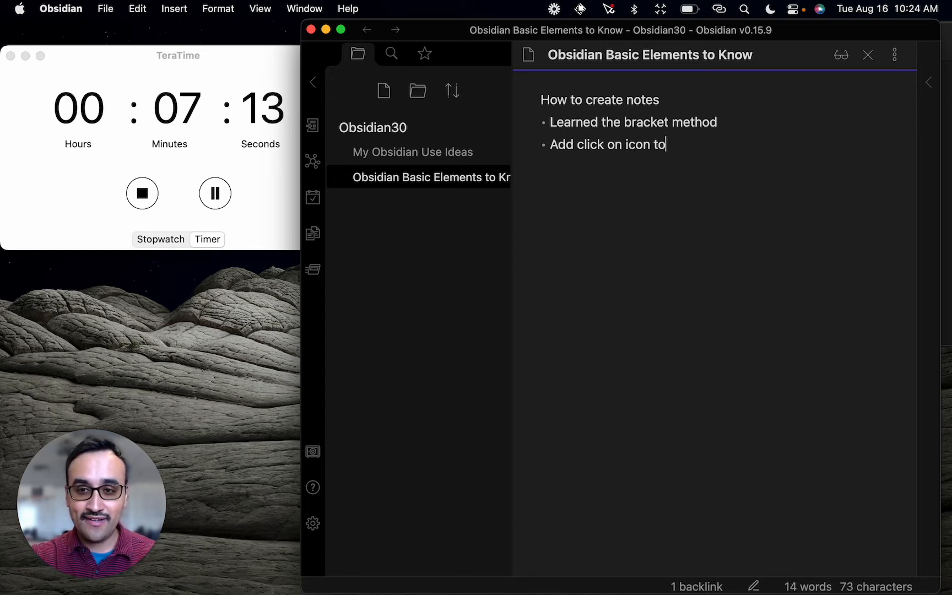
{"action": "type", "text": " add new note"}
{"action": "key", "text": "Return"}
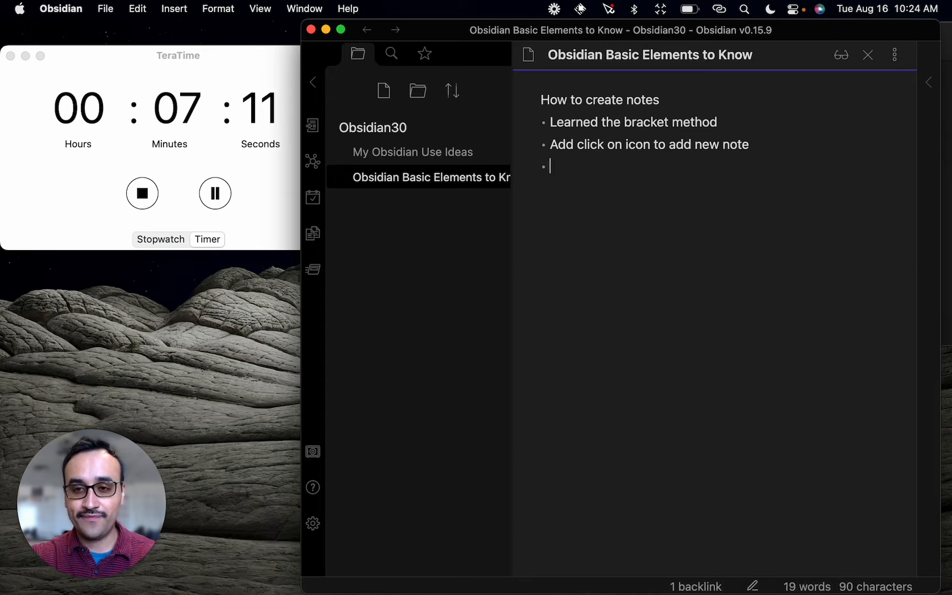
{"action": "key", "text": "Return"}
{"action": "key", "text": "Return"}
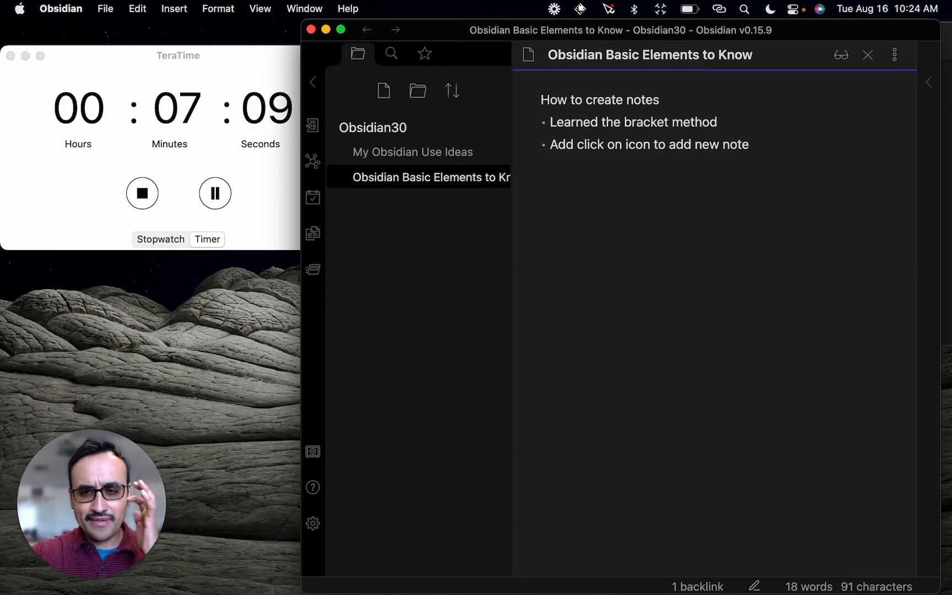
Below the first list, add the line "Formatting of Notes" with the bullet "Bullet method" under it.
{"action": "key", "text": "Up"}
{"action": "key", "text": "Up"}
{"action": "key", "text": "Up"}
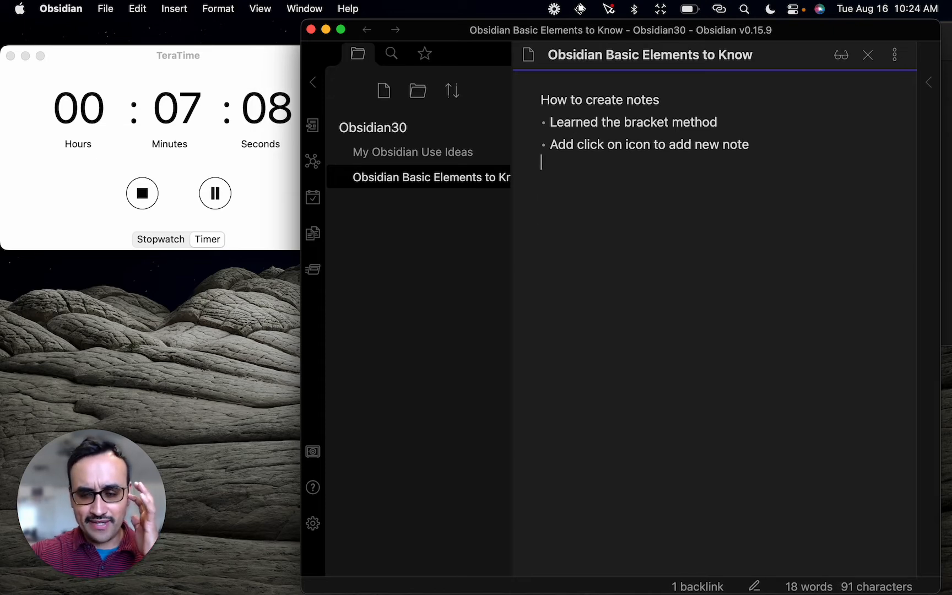
{"action": "left_click", "coordinate": [547, 122]}
{"action": "key", "text": "Return"}
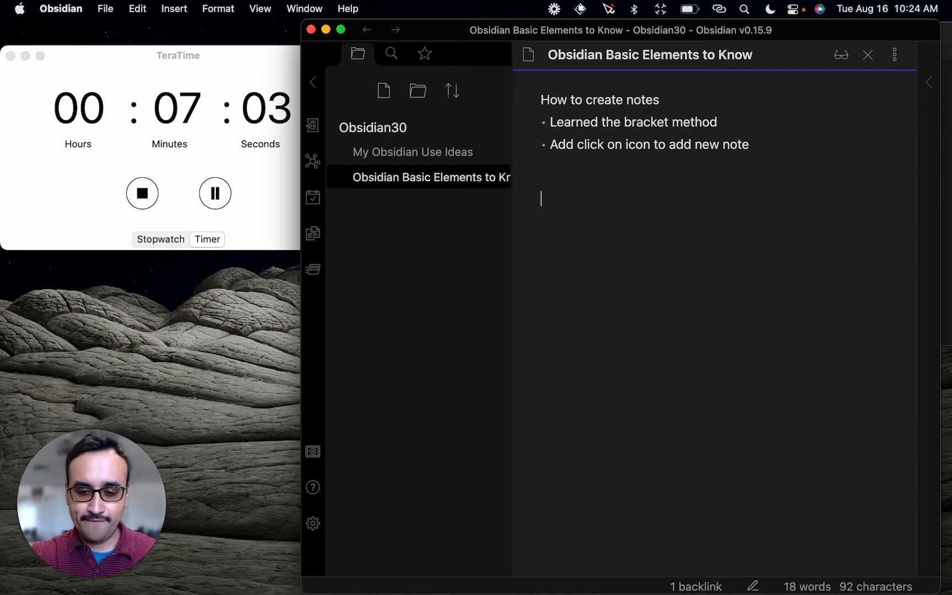
{"action": "type", "text": "Formatting of No"}
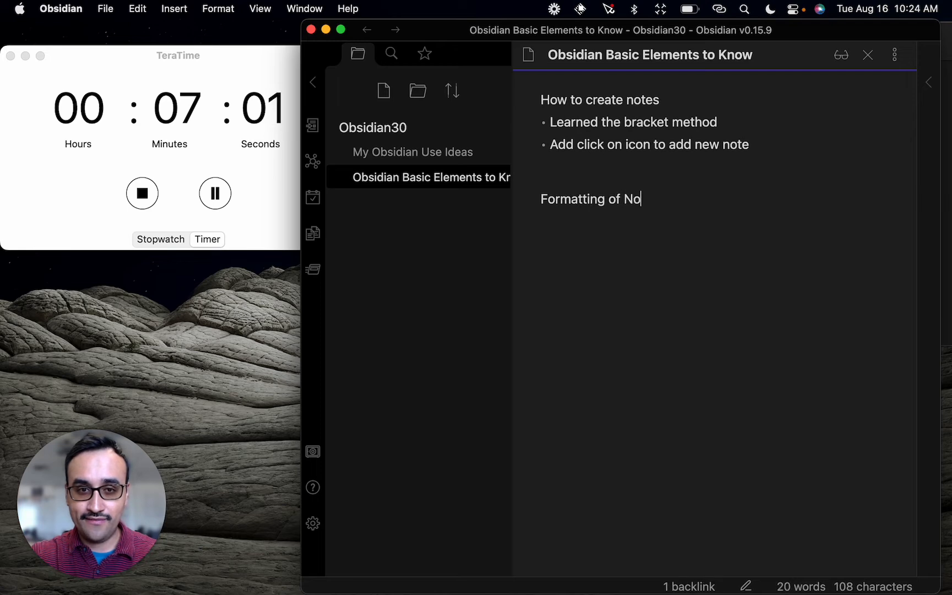
{"action": "type", "text": "tes"}
{"action": "key", "text": "Return"}
{"action": "type", "text": "- Bulle"}
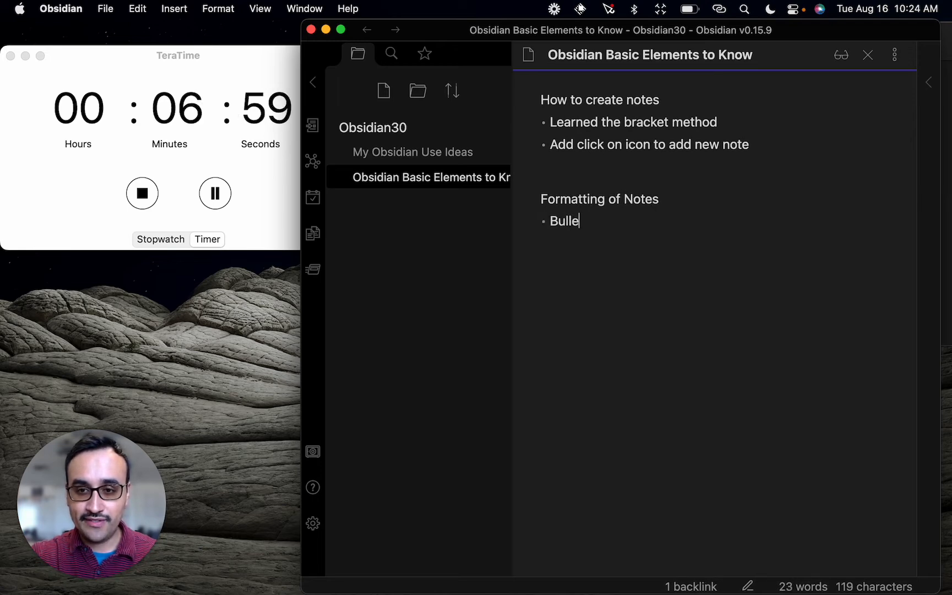
{"action": "type", "text": "t method"}
{"action": "key", "text": "Return"}
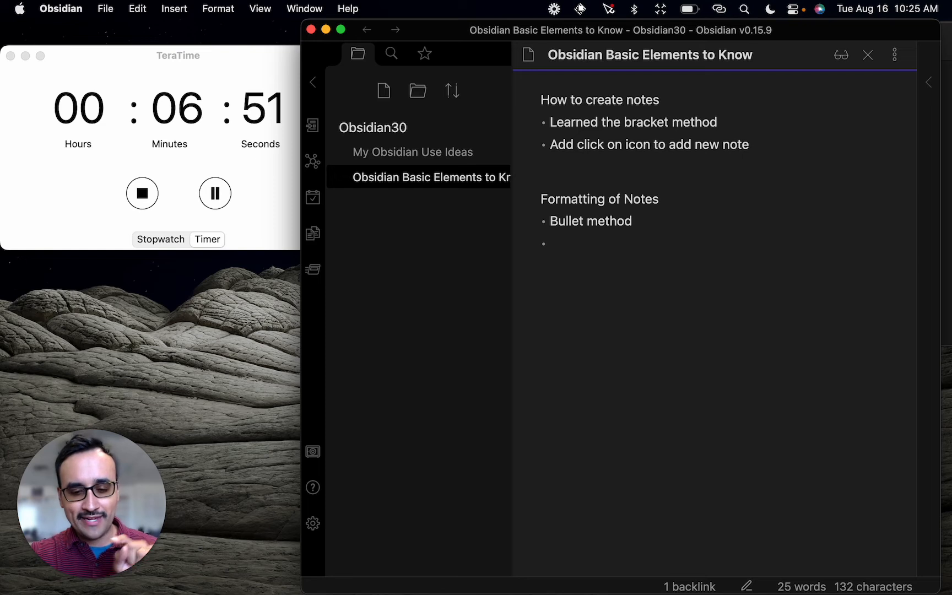
Turn the "Add click on icon to add new note" and "Bullet method" bullets into checkboxes and remove the empty last bullet.
{"action": "left_click", "coordinate": [550, 221]}
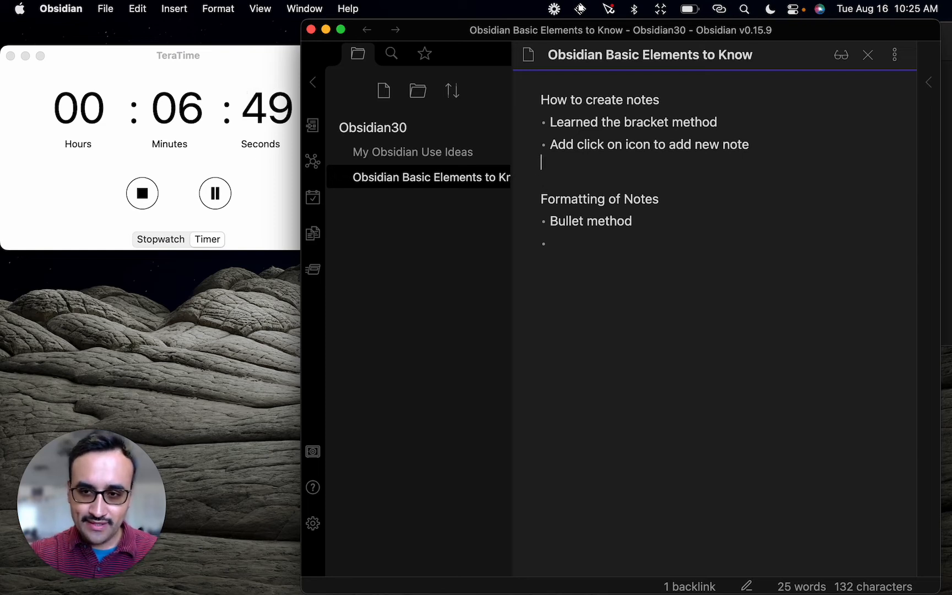
{"action": "key", "text": "Up"}
{"action": "key", "text": "super+Return"}
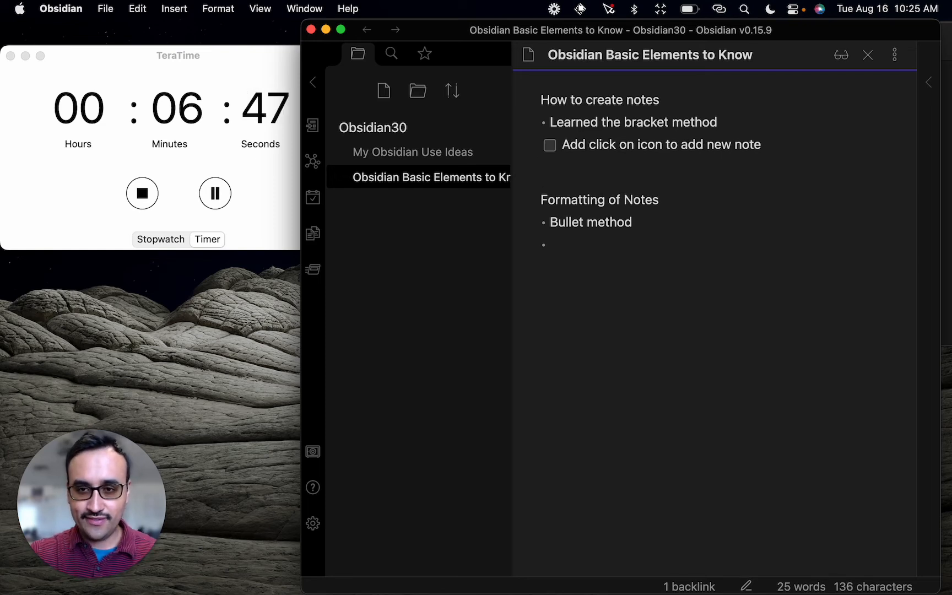
{"action": "key", "text": "Down"}
{"action": "key", "text": "Down"}
{"action": "key", "text": "super+Return"}
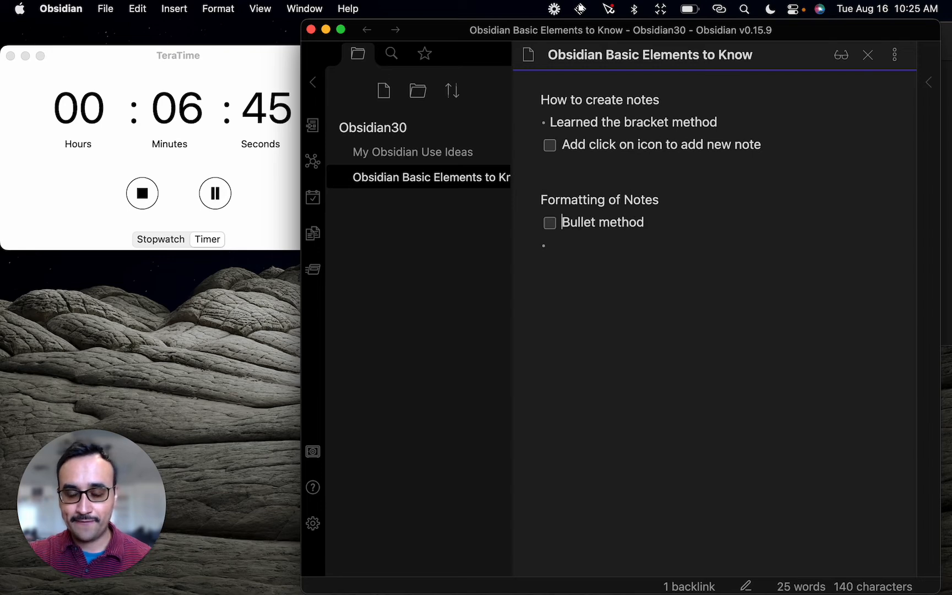
{"action": "key", "text": "Down"}
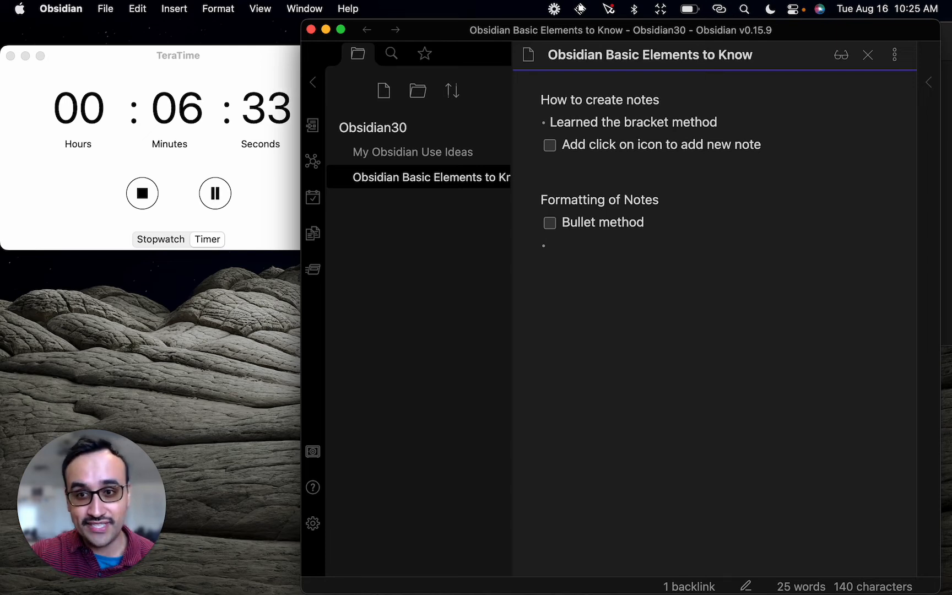
{"action": "key", "text": "BackSpace"}
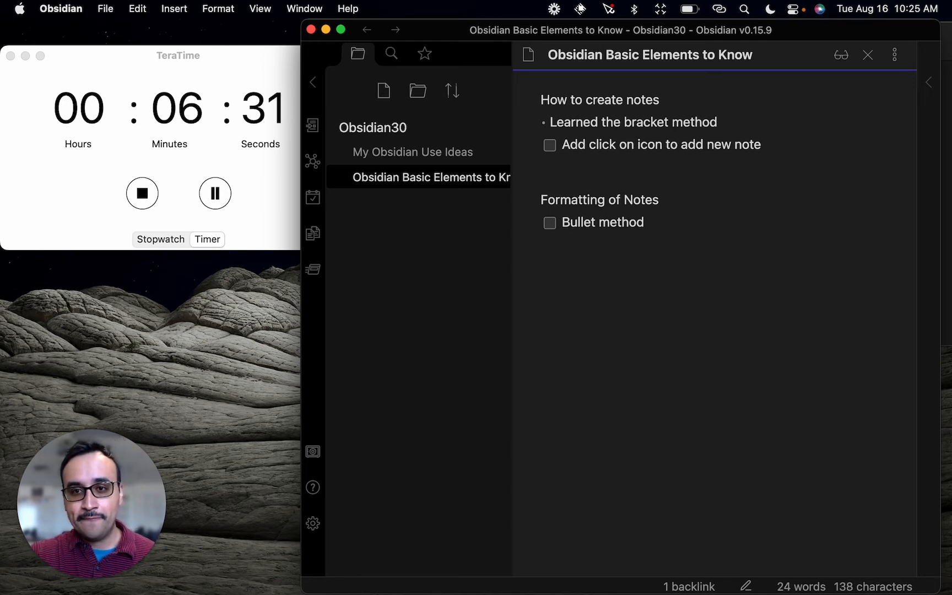
Check off "Bullet method" under "Formatting of Notes" and add a checked-off item reading "How to create a checklist" below it.
{"action": "left_click_drag", "start_coordinate": [561, 32], "coordinate": [457, 29]}
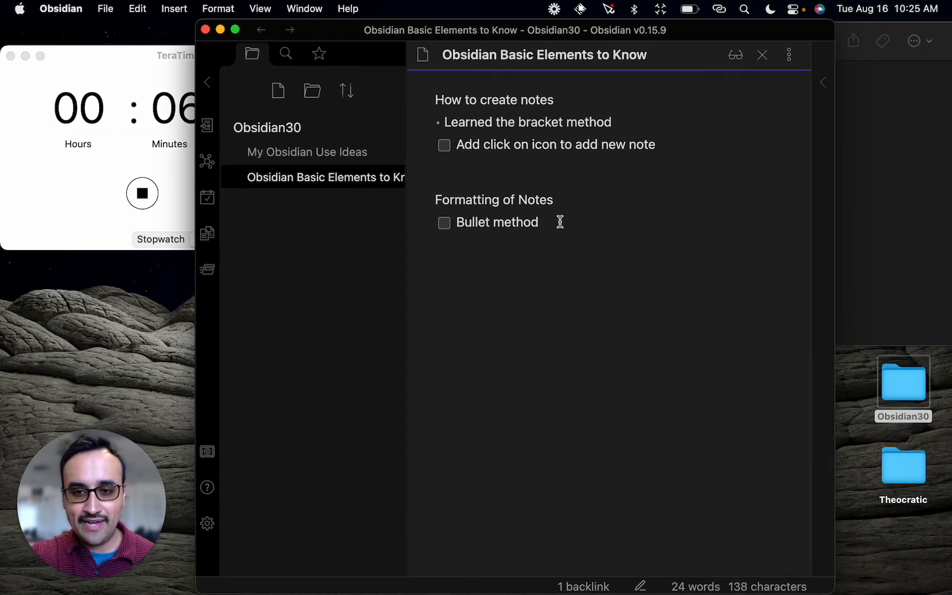
{"action": "left_click", "coordinate": [448, 225]}
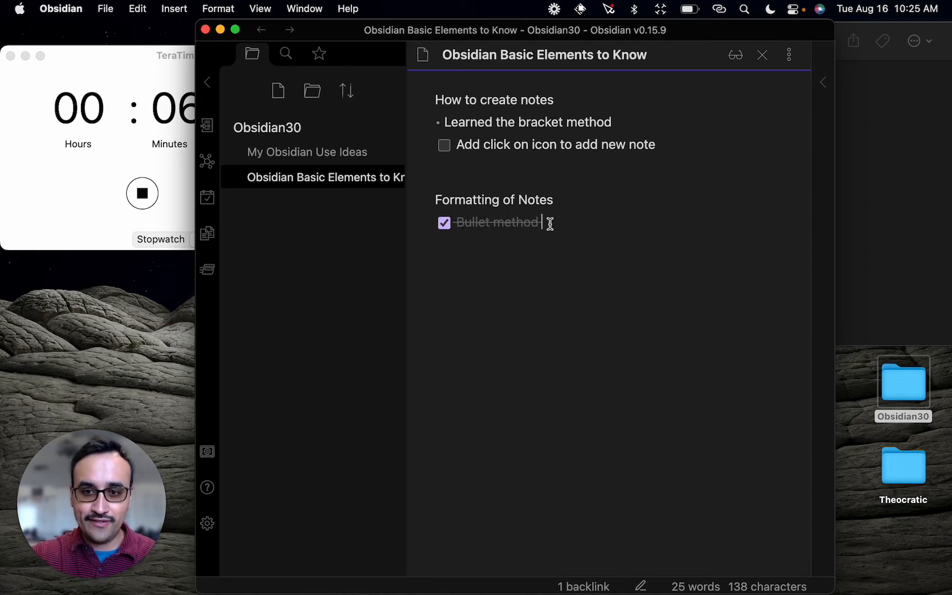
{"action": "key", "text": "Return"}
{"action": "type", "text": "How to create a ch"}
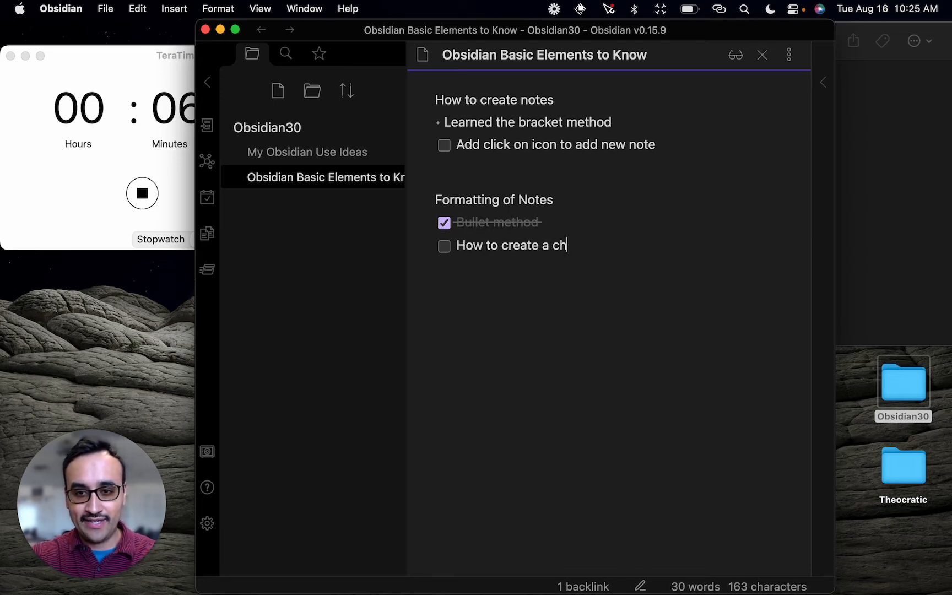
{"action": "type", "text": "ecklist"}
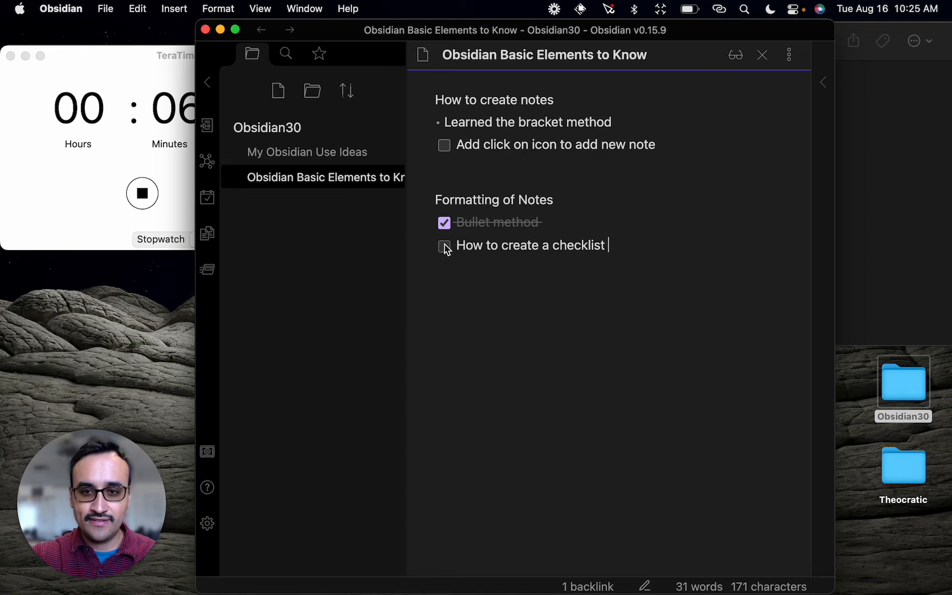
{"action": "left_click", "coordinate": [444, 245]}
Under "How to create notes", check off the second item and turn the first into a checked checkbox reading "Learned the bracket method to create a new page".
{"action": "left_click", "coordinate": [444, 145]}
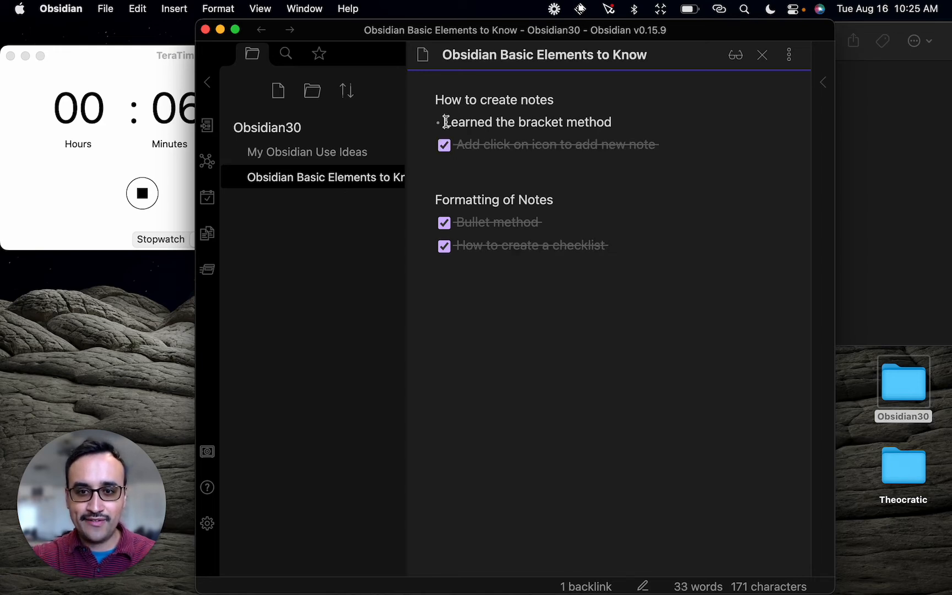
{"action": "left_click", "coordinate": [446, 121]}
{"action": "type", "text": "[ ]"}
{"action": "left_click", "coordinate": [445, 124]}
{"action": "left_click", "coordinate": [632, 120]}
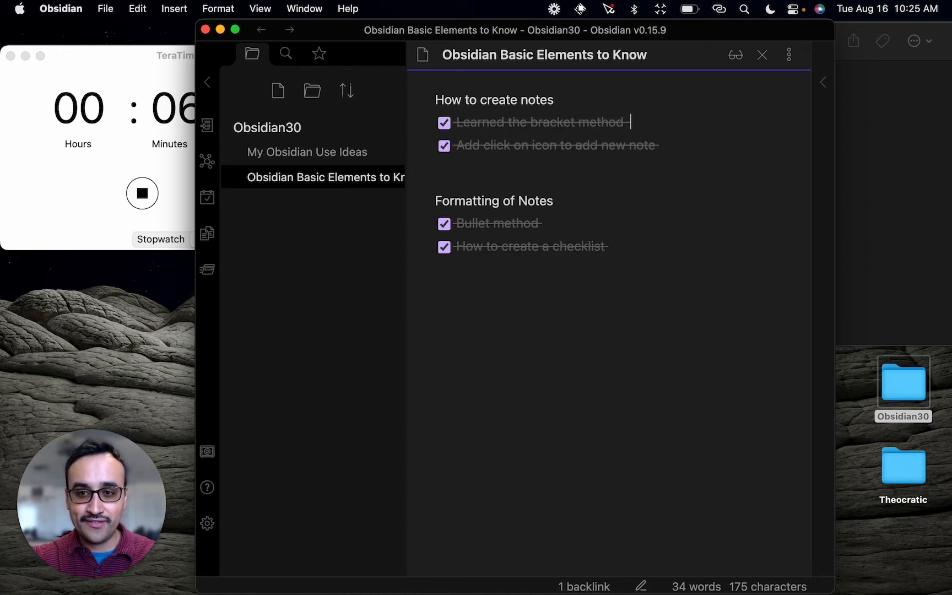
{"action": "type", "text": "to create a new page"}
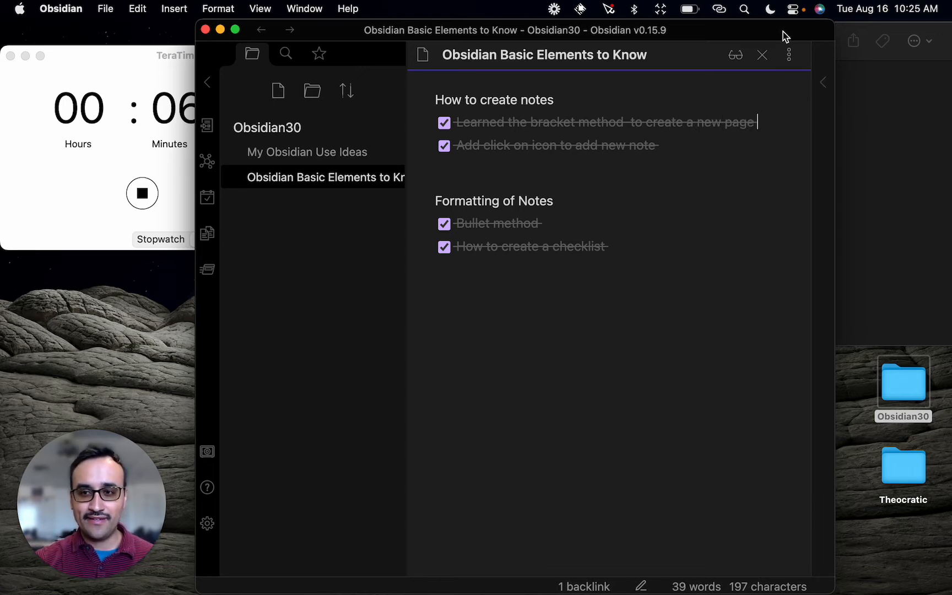
Show the current note's backlinks beside it and resize the window and both side panes to give the note more room.
{"action": "left_click_drag", "start_coordinate": [783, 32], "coordinate": [848, 31]}
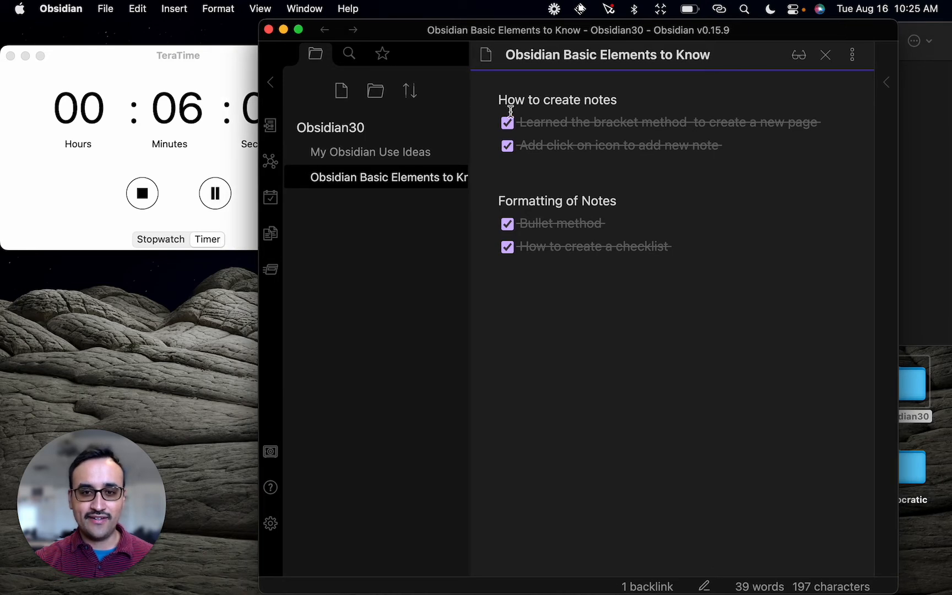
{"action": "left_click_drag", "start_coordinate": [468, 107], "coordinate": [445, 107]}
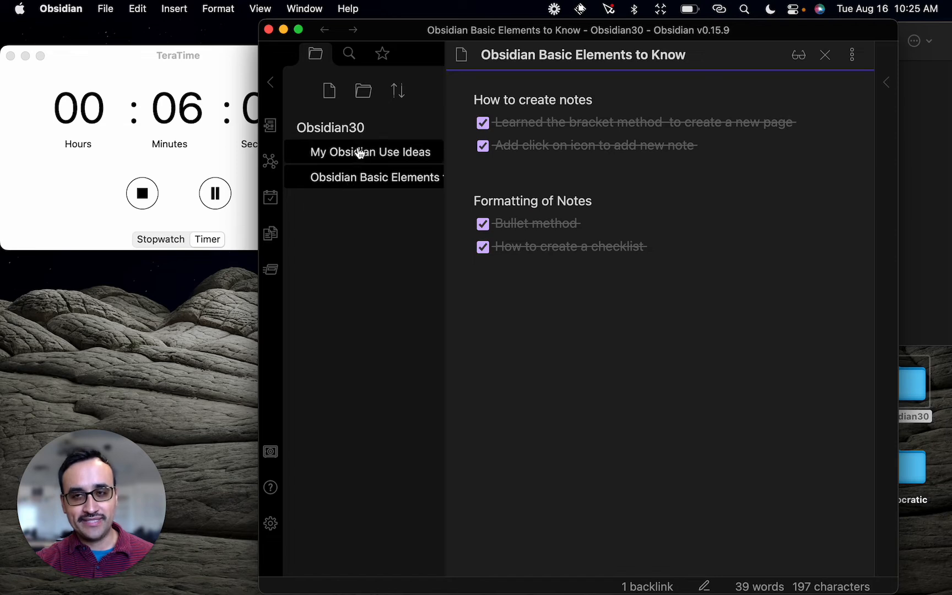
{"action": "mouse_move", "coordinate": [360, 155]}
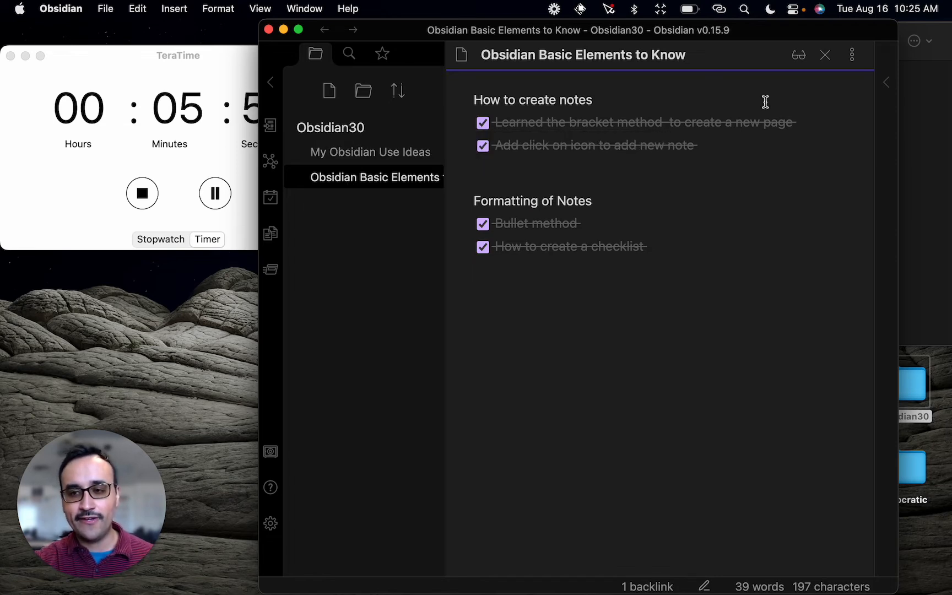
{"action": "left_click", "coordinate": [883, 84]}
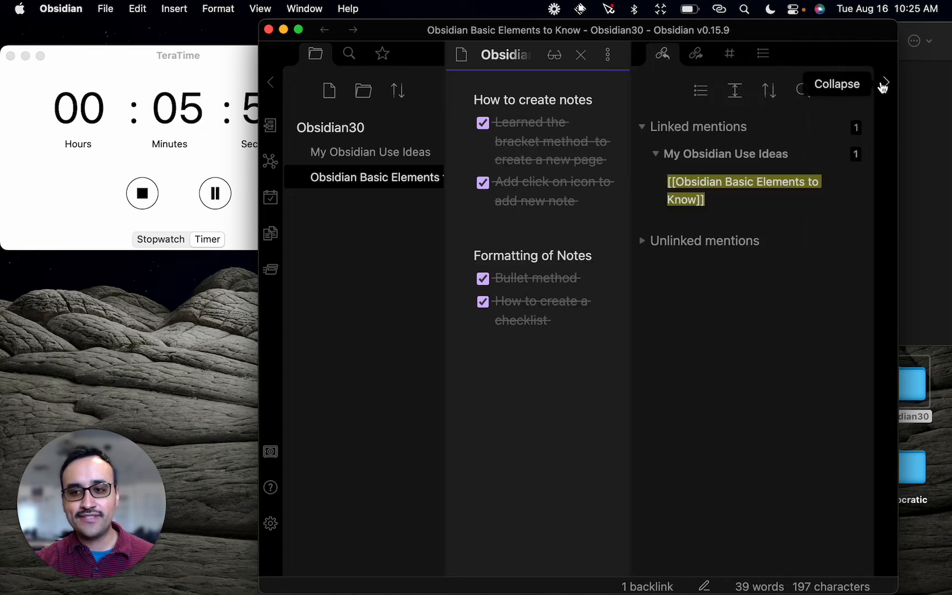
{"action": "left_click_drag", "start_coordinate": [900, 75], "coordinate": [948, 69]}
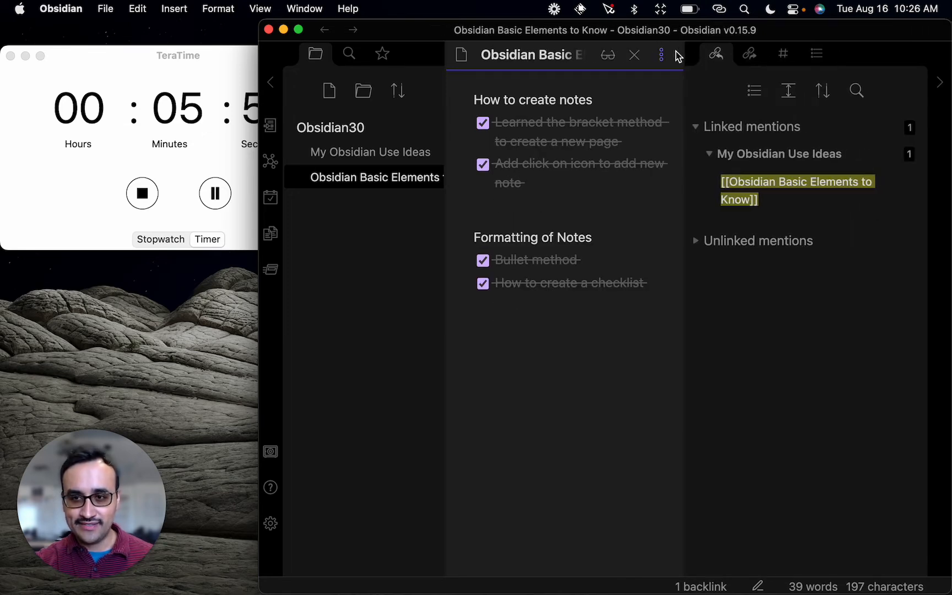
{"action": "left_click_drag", "start_coordinate": [685, 50], "coordinate": [734, 51]}
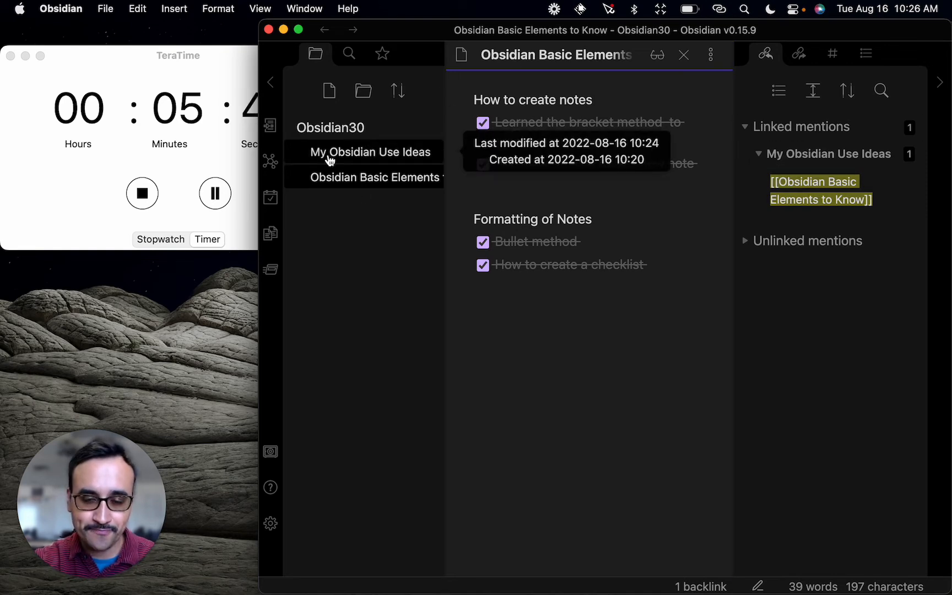
Create a folder named "Inbox", move both existing notes into it and expand the folder.
{"action": "left_click", "coordinate": [367, 97]}
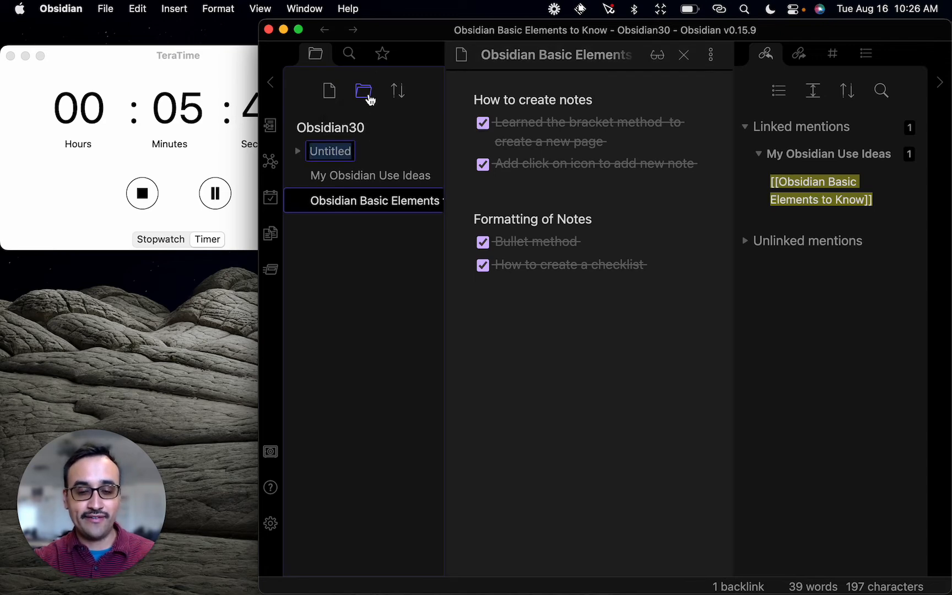
{"action": "type", "text": "Inbox"}
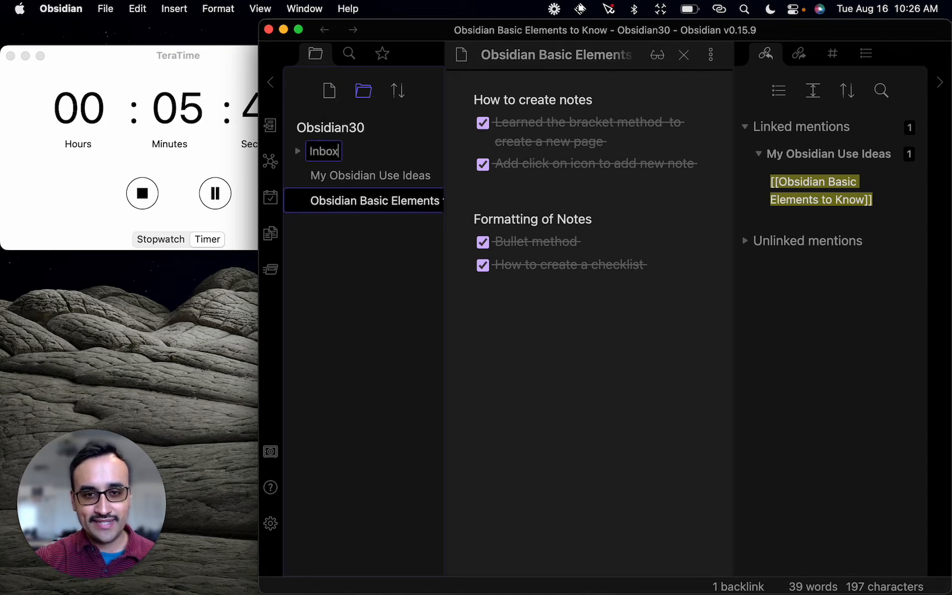
{"action": "left_click", "coordinate": [352, 266]}
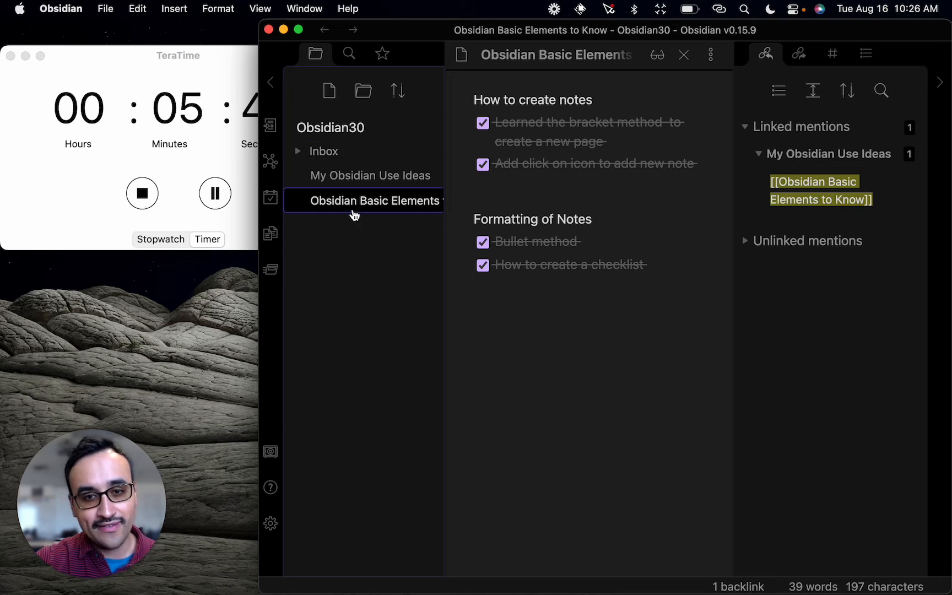
{"action": "left_click", "coordinate": [346, 171]}
{"action": "mouse_move", "coordinate": [347, 171]}
{"action": "left_mouse_down"}
{"action": "mouse_move", "coordinate": [345, 161]}
{"action": "mouse_move", "coordinate": [333, 165]}
{"action": "mouse_move", "coordinate": [334, 176]}
{"action": "mouse_move", "coordinate": [331, 159]}
{"action": "left_mouse_up"}
{"action": "left_click", "coordinate": [299, 158]}
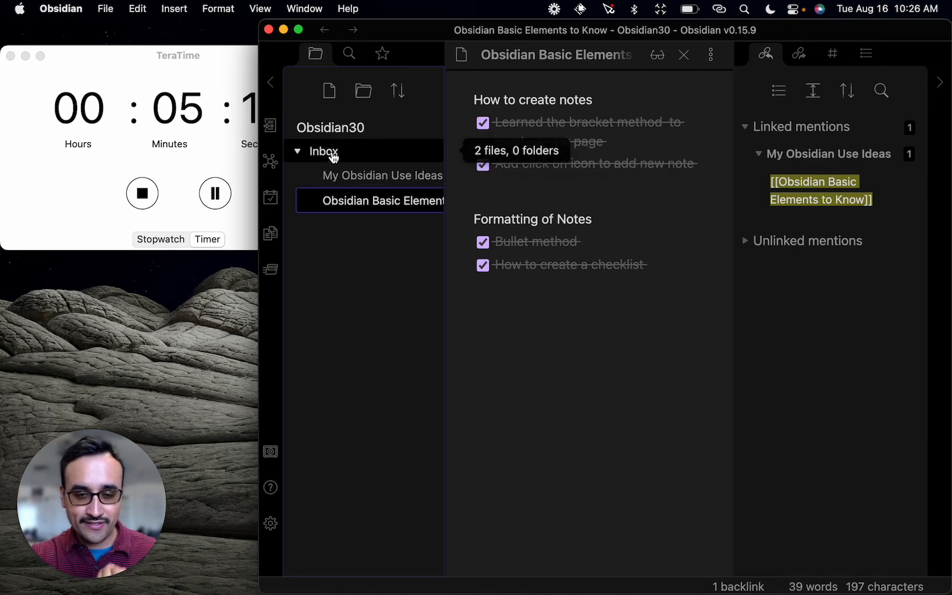
Below the formatting checklist, add the line "Folder Setup" with a checked-off checkbox item reading "Create your first inbox".
{"action": "left_click", "coordinate": [568, 298]}
{"action": "key", "text": "Return"}
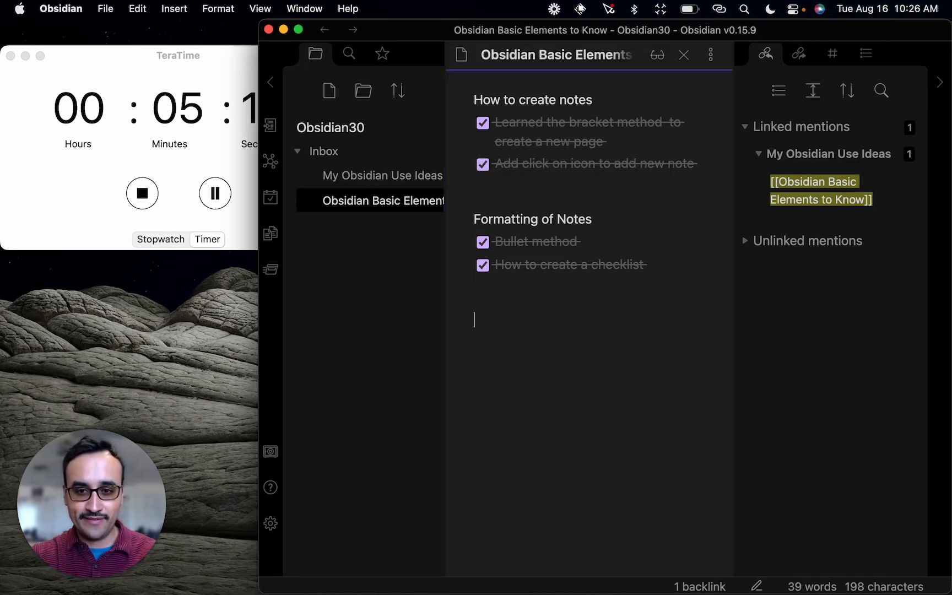
{"action": "type", "text": "Folder "}
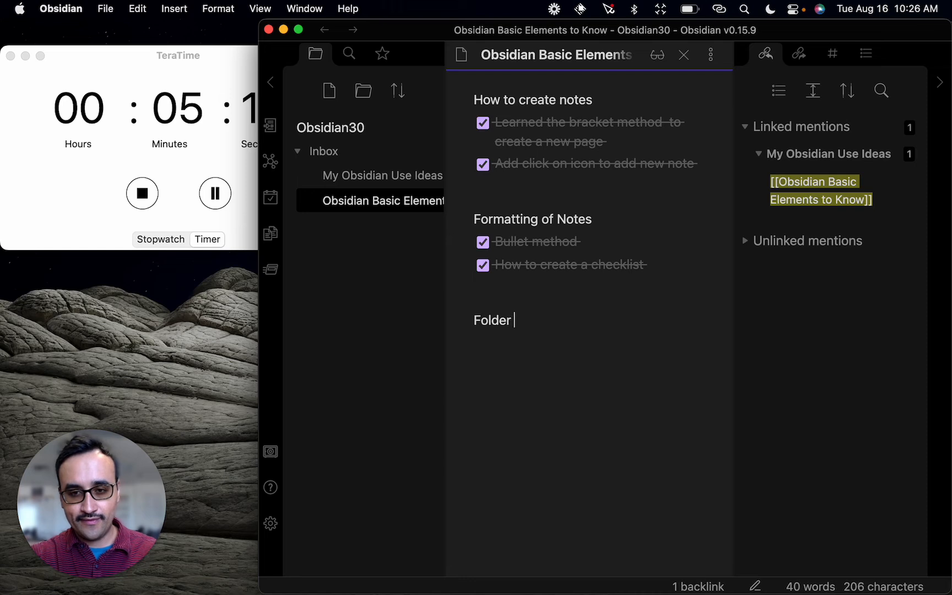
{"action": "type", "text": "Setup"}
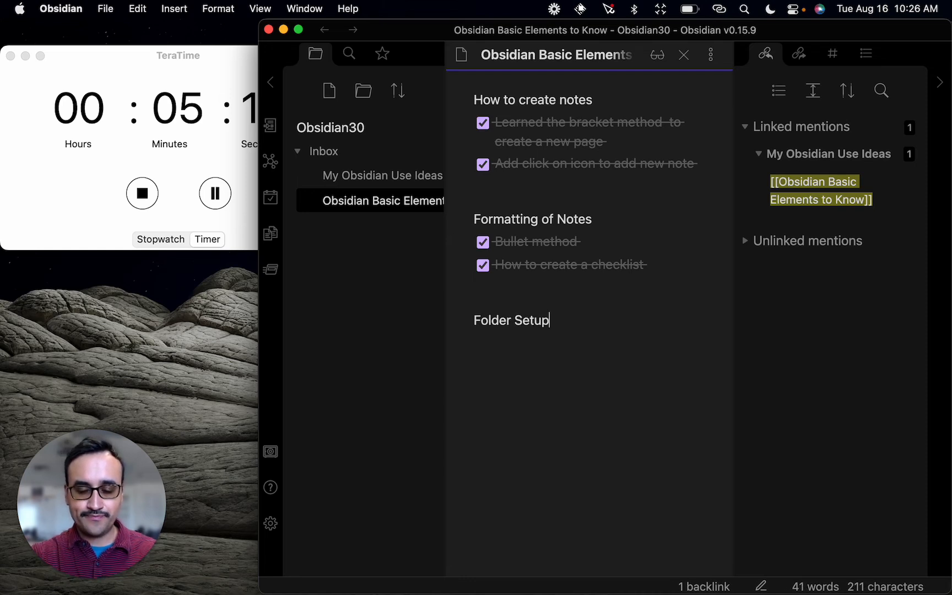
{"action": "key", "text": "Return"}
{"action": "type", "text": "- [ ] Create your first "}
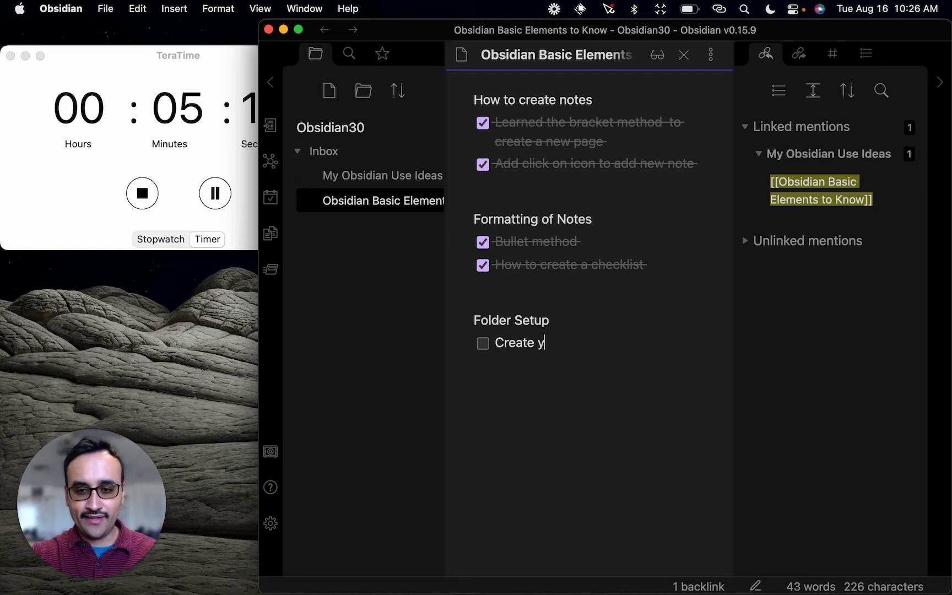
{"action": "type", "text": "inbox"}
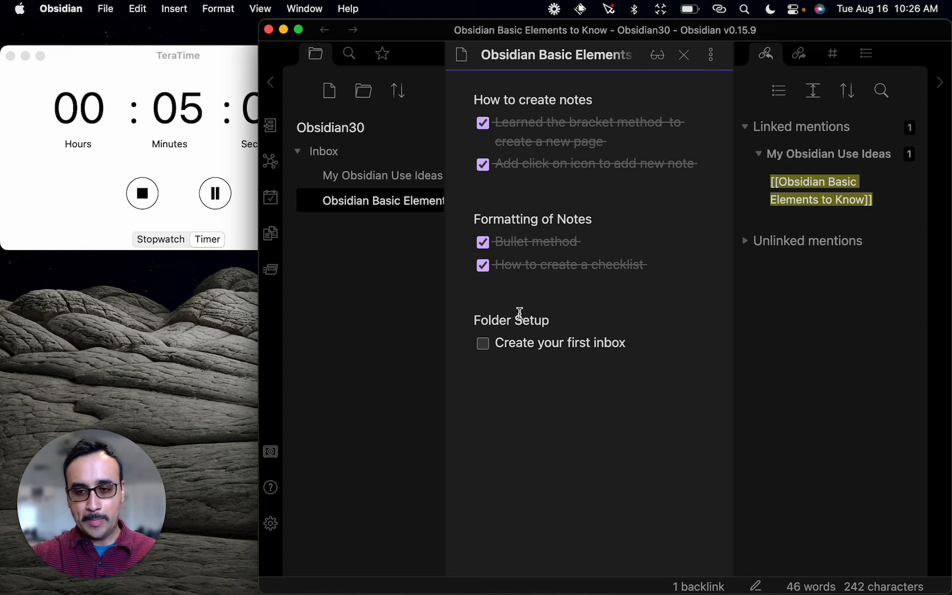
{"action": "left_click", "coordinate": [483, 344]}
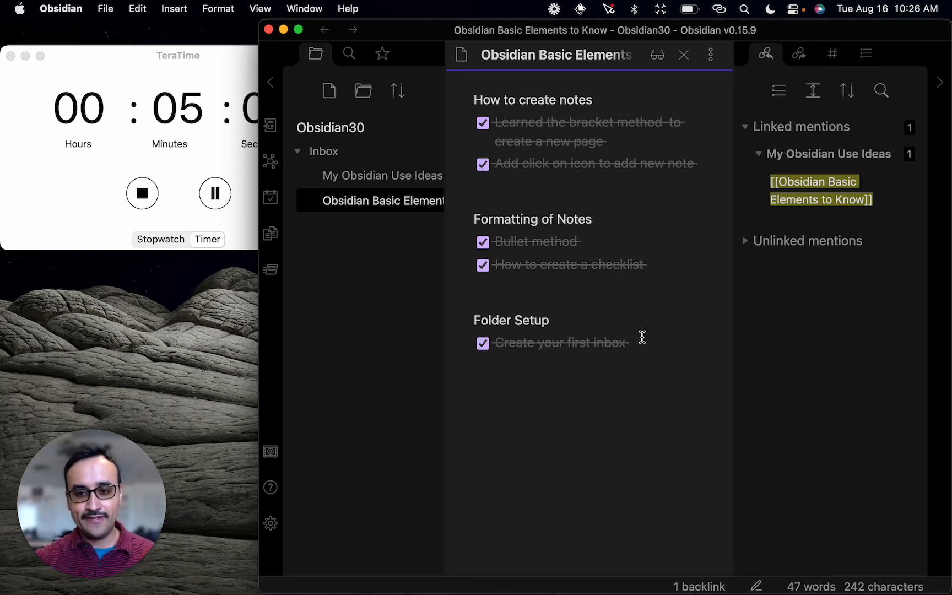
End the "Folder Setup" checklist with an empty line that has no checkbox.
{"action": "key", "text": "Return"}
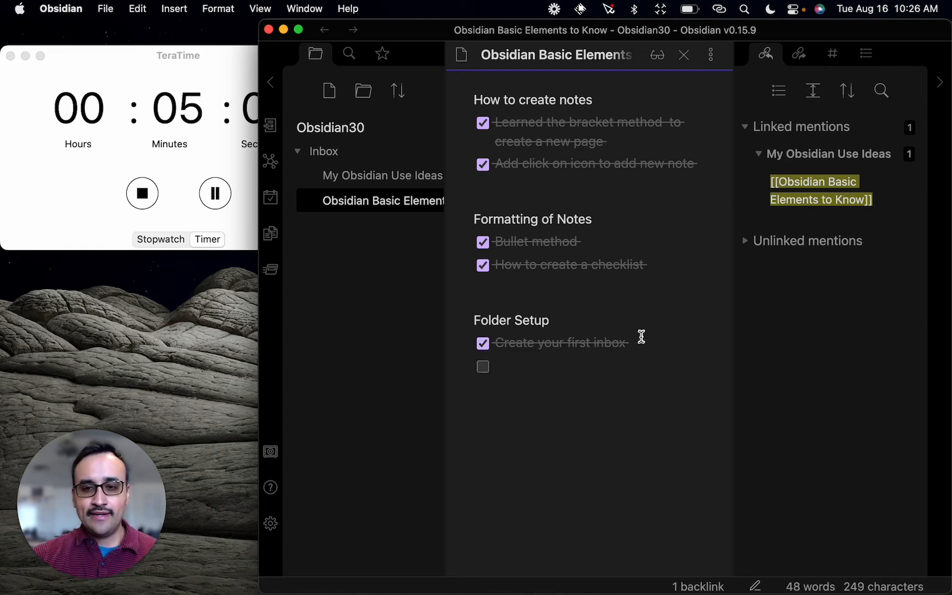
{"action": "key", "text": "BackSpace"}
{"action": "key", "text": "BackSpace"}
{"action": "key", "text": "BackSpace"}
{"action": "key", "text": "BackSpace"}
{"action": "key", "text": "BackSpace"}
{"action": "key", "text": "BackSpace"}
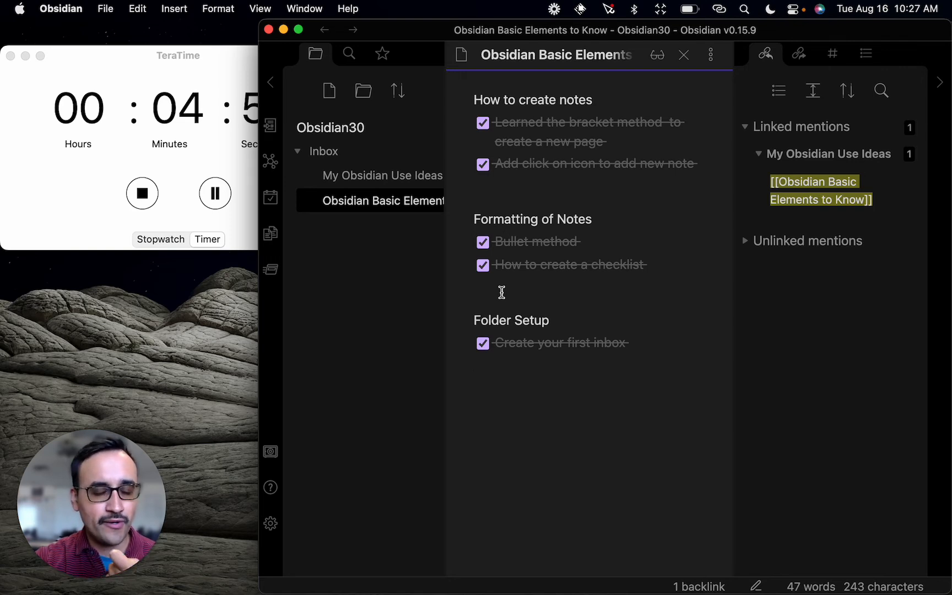
Narrow the Obsidian window so that the TeraTime countdown stays uncovered beside it.
{"action": "left_click", "coordinate": [220, 128]}
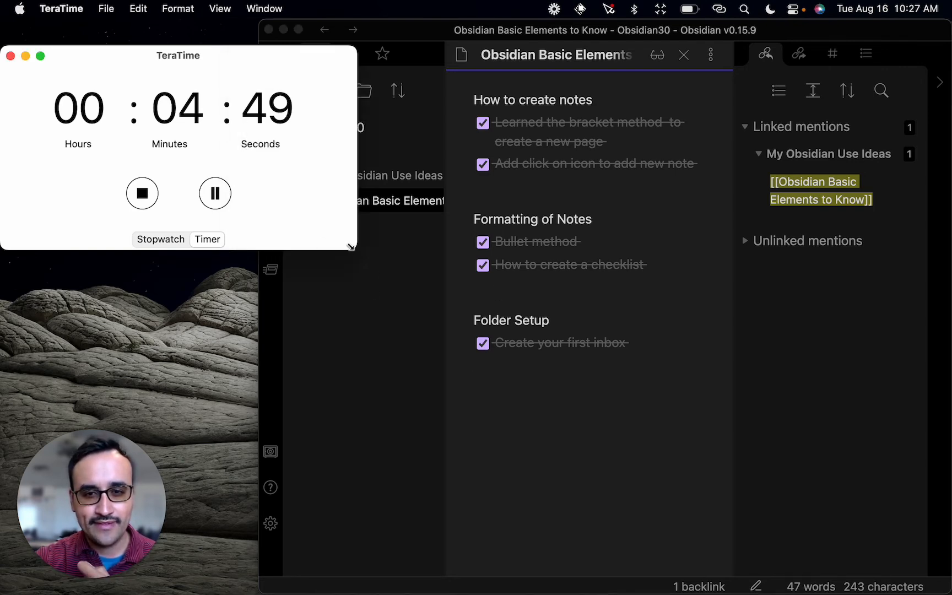
{"action": "left_click", "coordinate": [408, 29]}
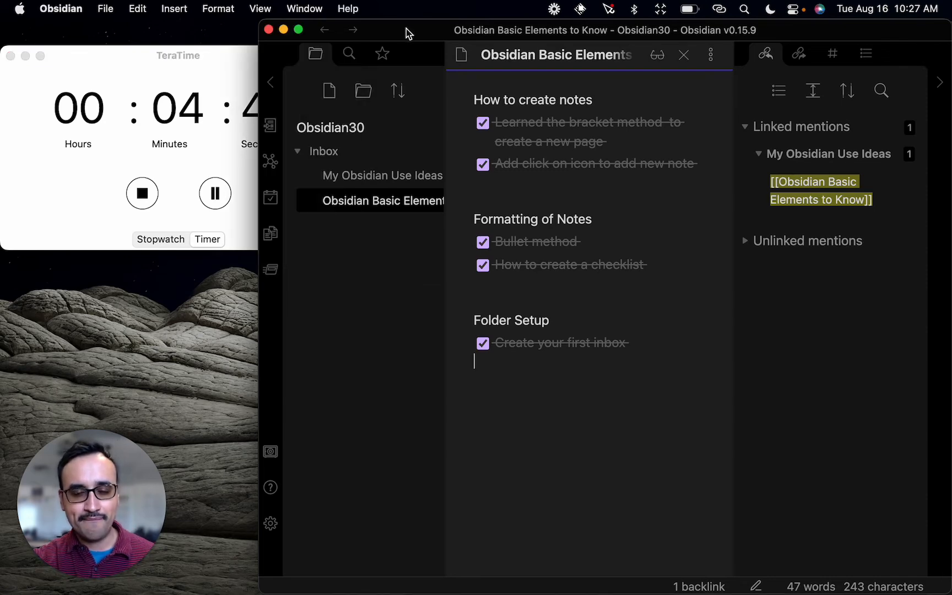
{"action": "left_click_drag", "start_coordinate": [261, 72], "coordinate": [317, 64]}
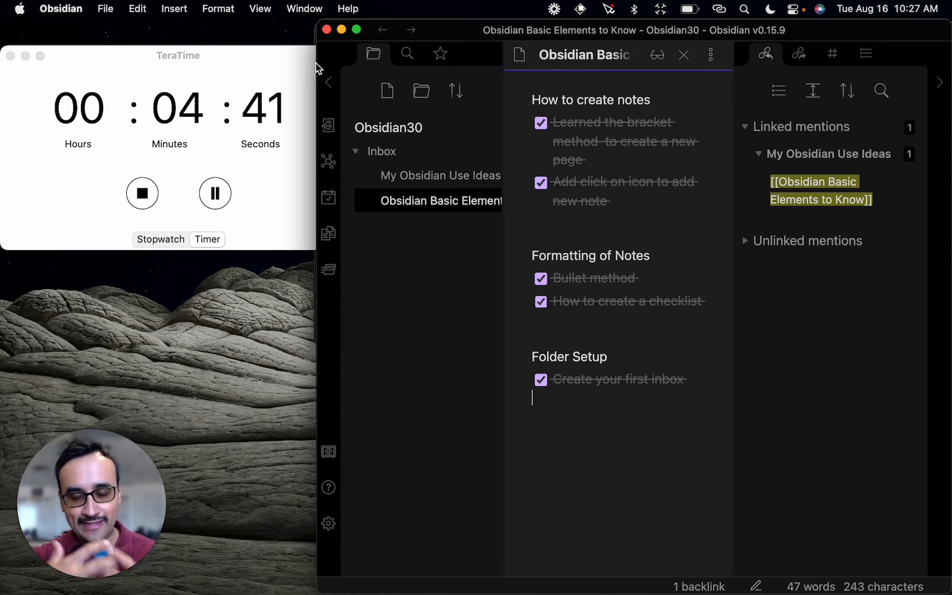
Create a new note inside the Inbox folder titled "Philosophy of My Note taking".
{"action": "right_click", "coordinate": [394, 153]}
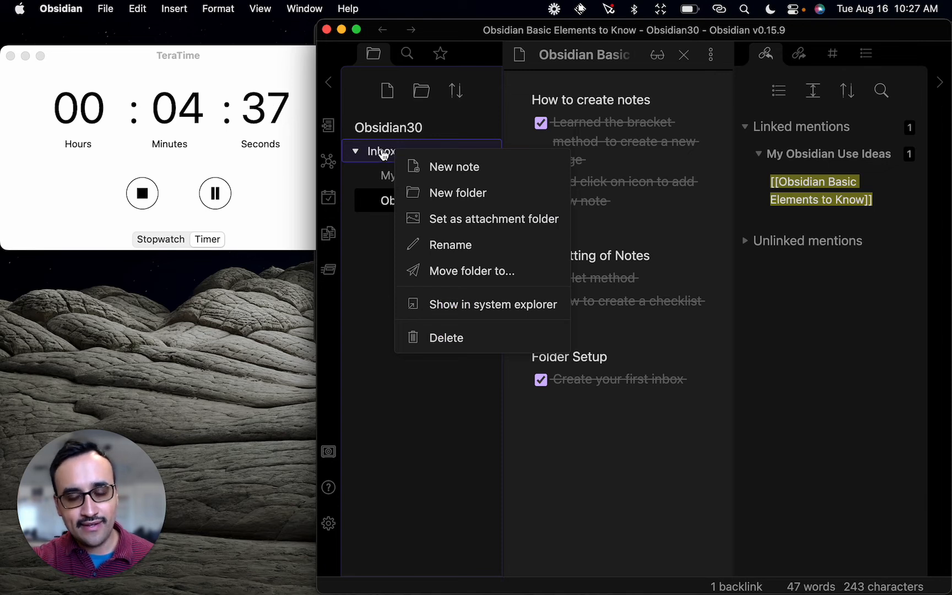
{"action": "left_click", "coordinate": [479, 167]}
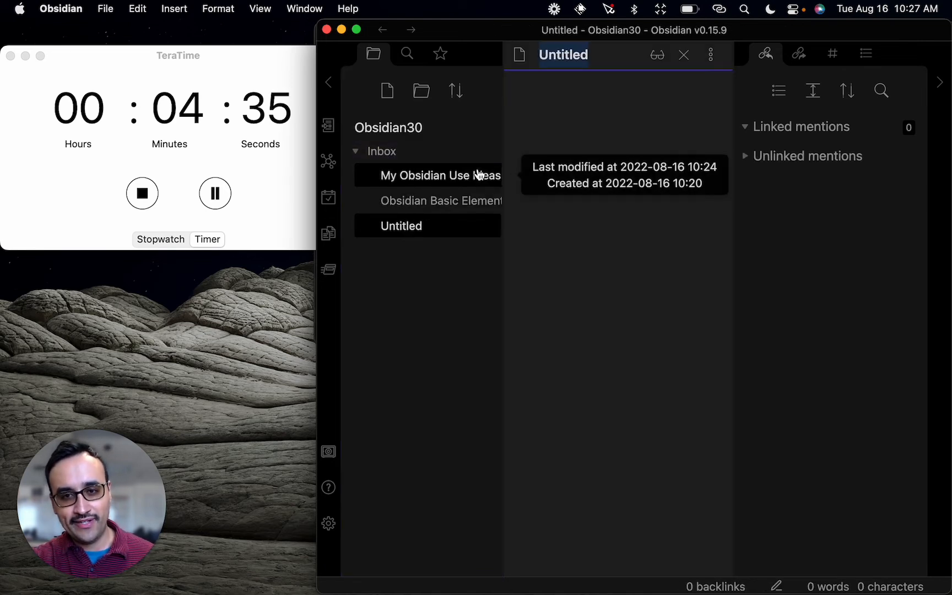
{"action": "type", "text": "Phi"}
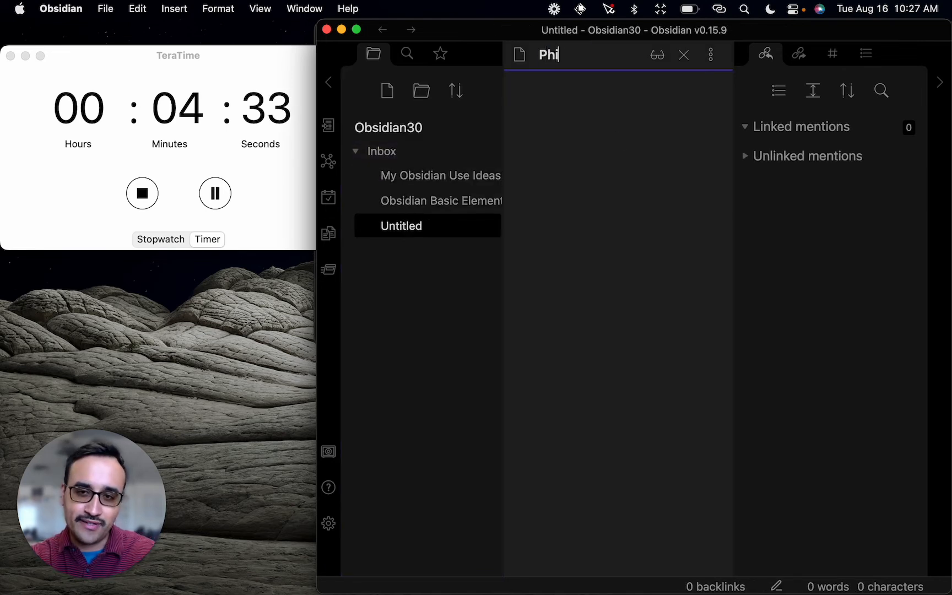
{"action": "type", "text": "losophy o"}
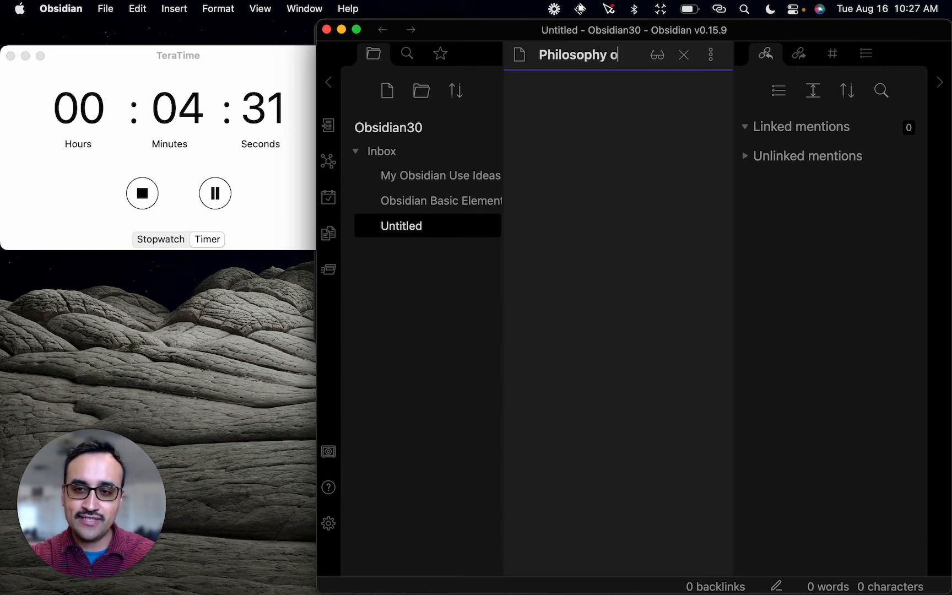
{"action": "type", "text": "f My Note taking"}
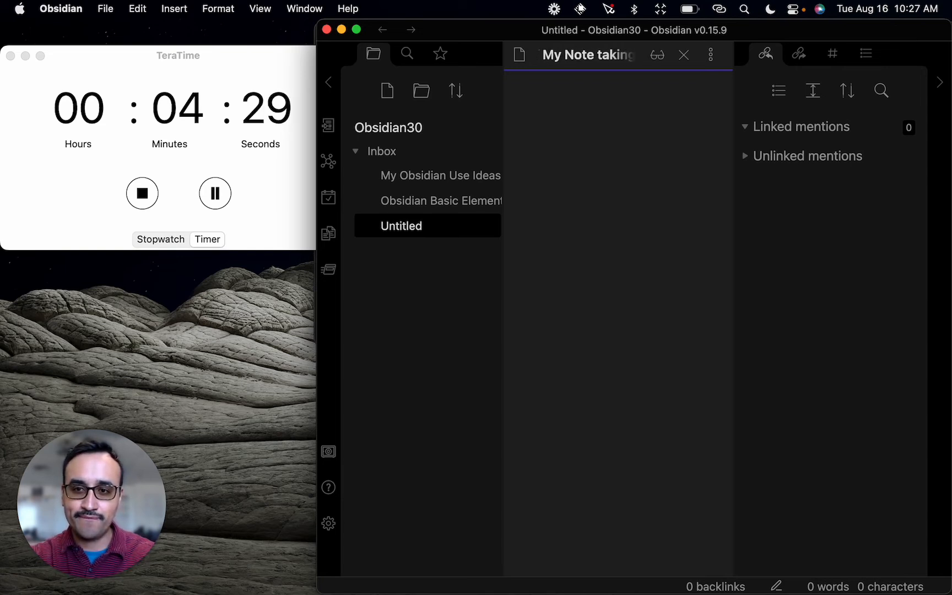
{"action": "key", "text": "Return"}
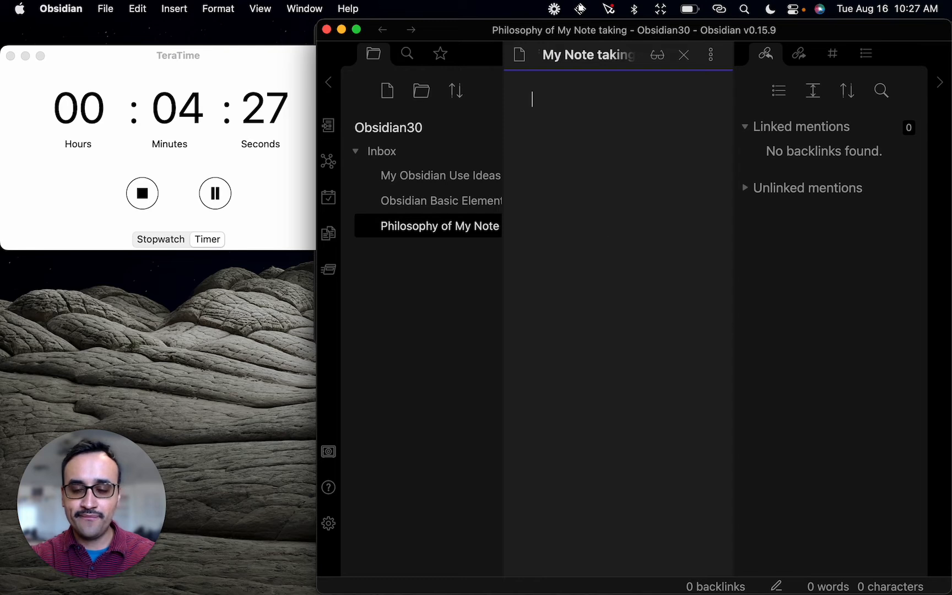
Begin the note with the line "For me:" and the bullets "I like folders" and "I like seeing what I'm working on".
{"action": "type", "text": "For me:"}
{"action": "key", "text": "Return"}
{"action": "type", "text": "- "}
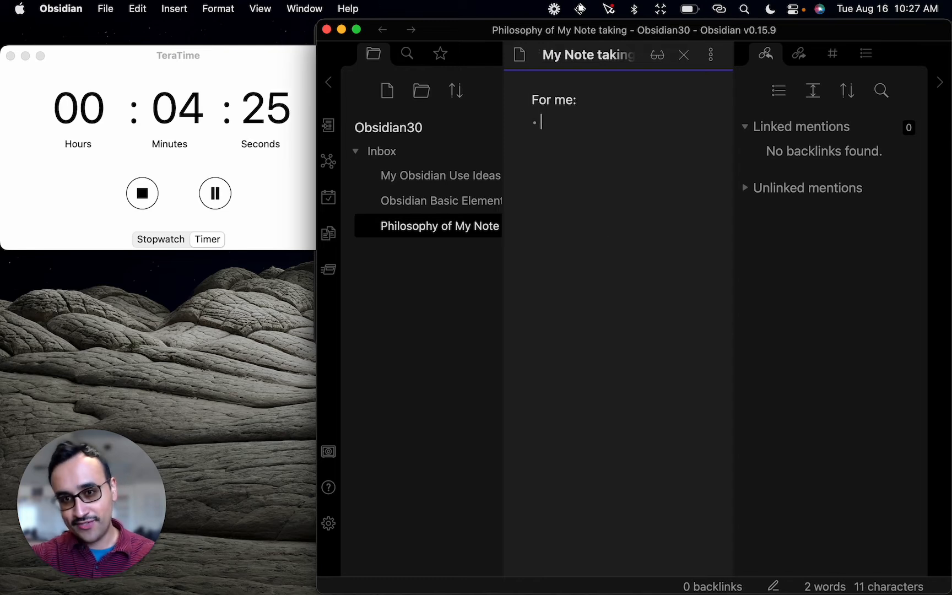
{"action": "type", "text": "I like folders"}
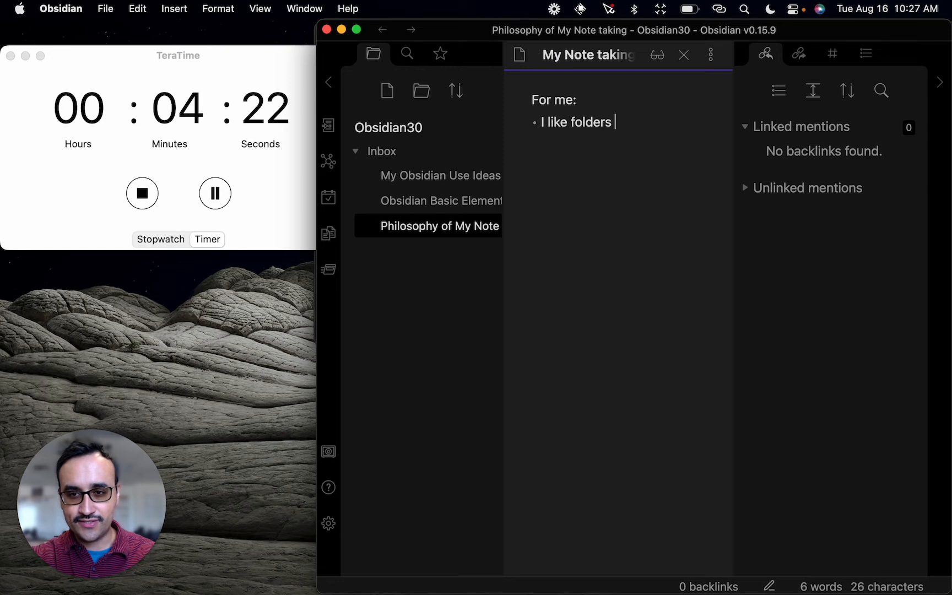
{"action": "key", "text": "Return"}
{"action": "type", "text": "I like "}
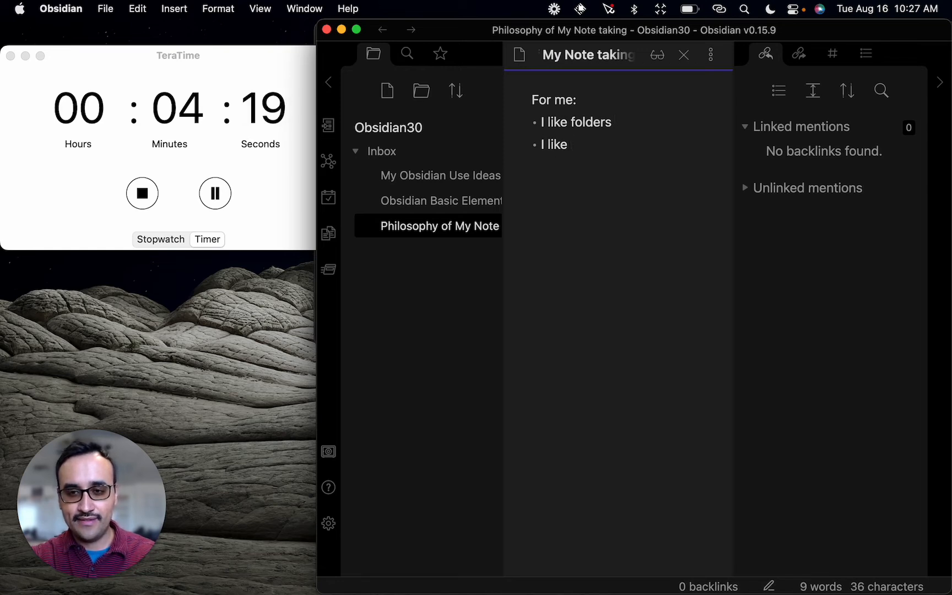
{"action": "type", "text": "see"}
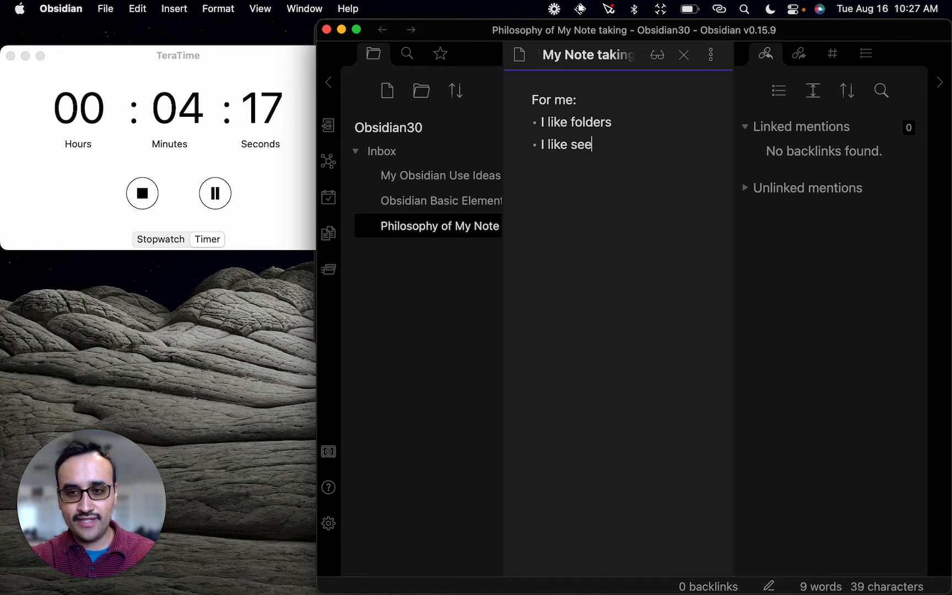
{"action": "type", "text": "ing what I'm working on"}
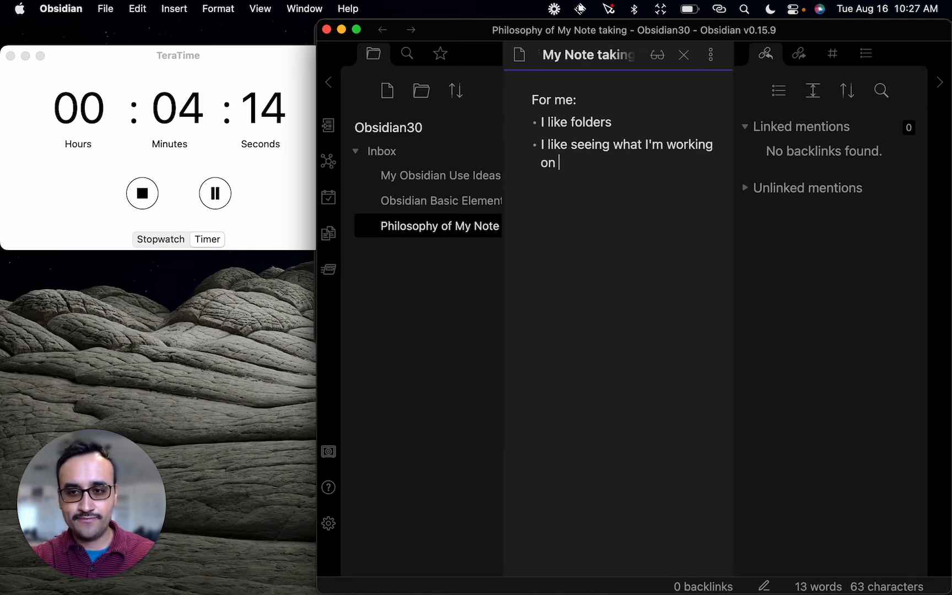
Add a third bullet, "And also capturing and evaluating my usage.", and end the bullet list.
{"action": "key", "text": "Return"}
{"action": "type", "text": "And a"}
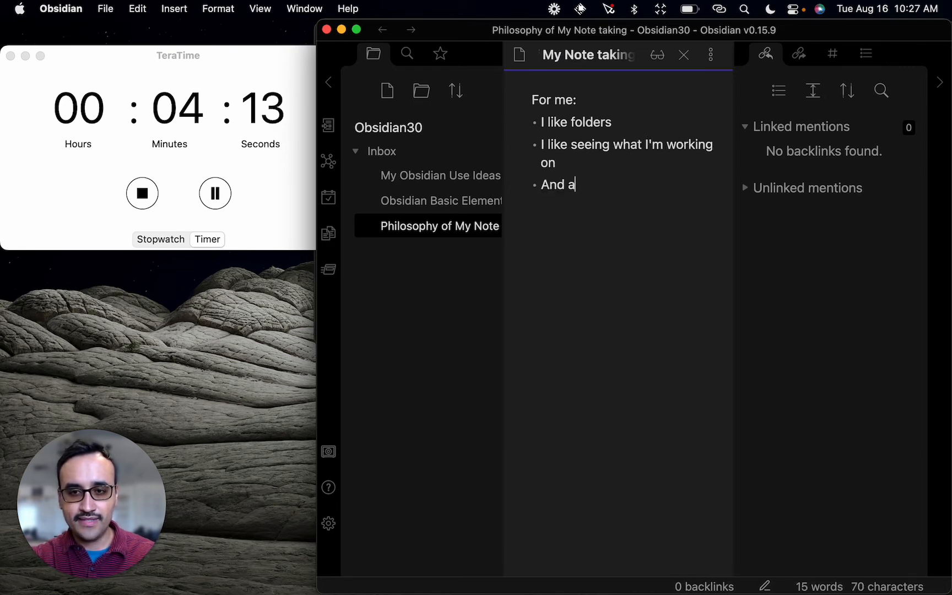
{"action": "type", "text": "lso capturing and eval"}
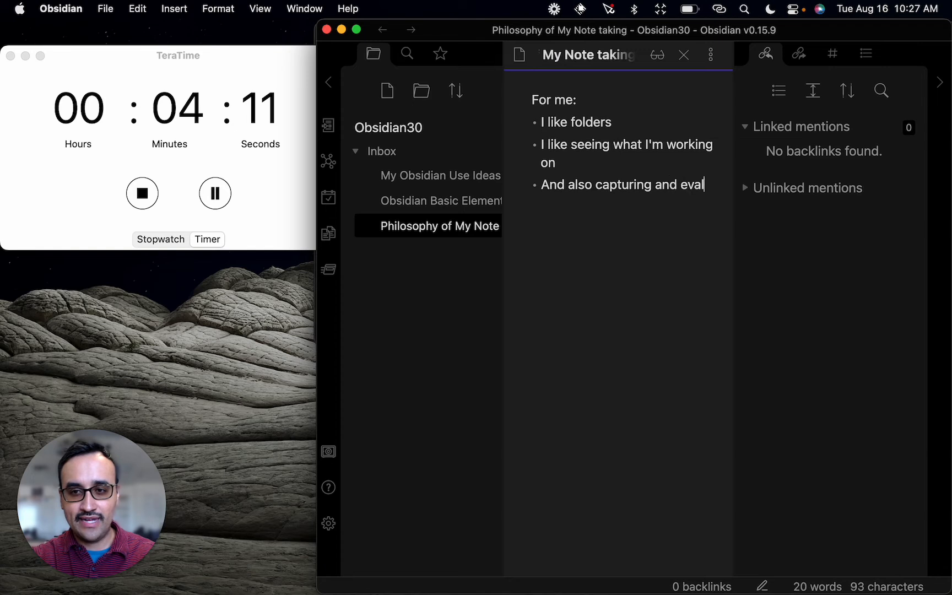
{"action": "type", "text": "uating my "}
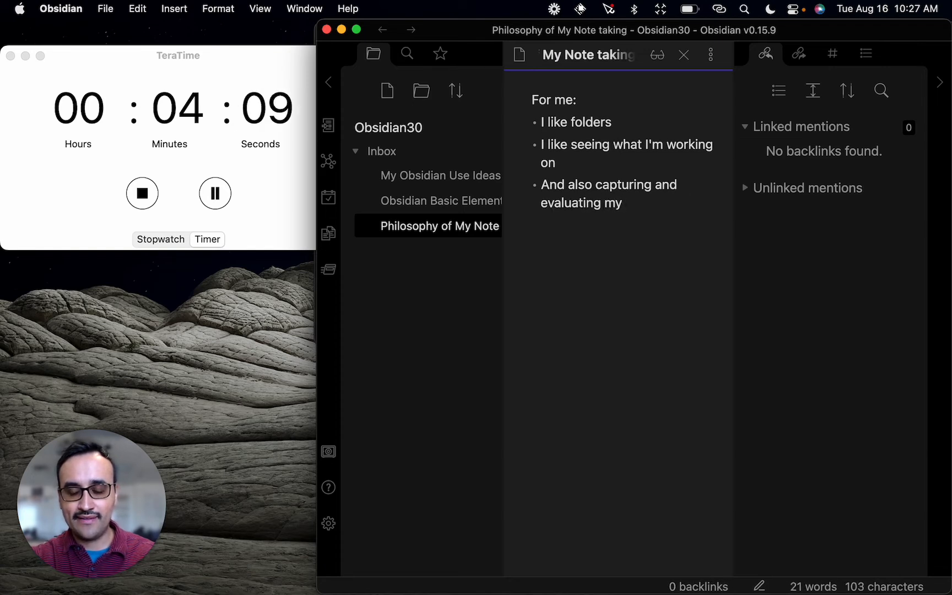
{"action": "type", "text": "usage"}
{"action": "key", "text": "BackSpace"}
{"action": "type", "text": "ge."}
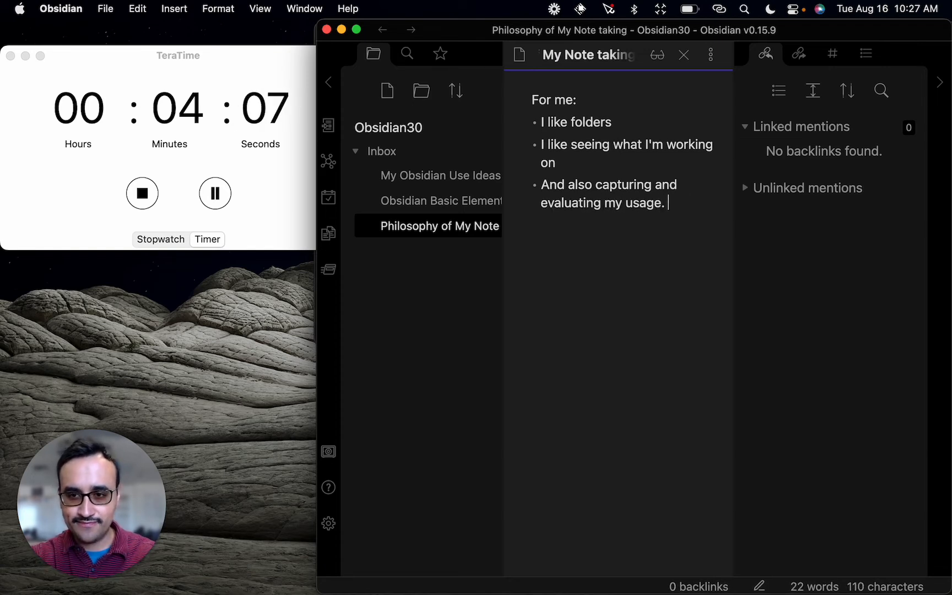
{"action": "key", "text": "Return"}
{"action": "key", "text": "Return"}
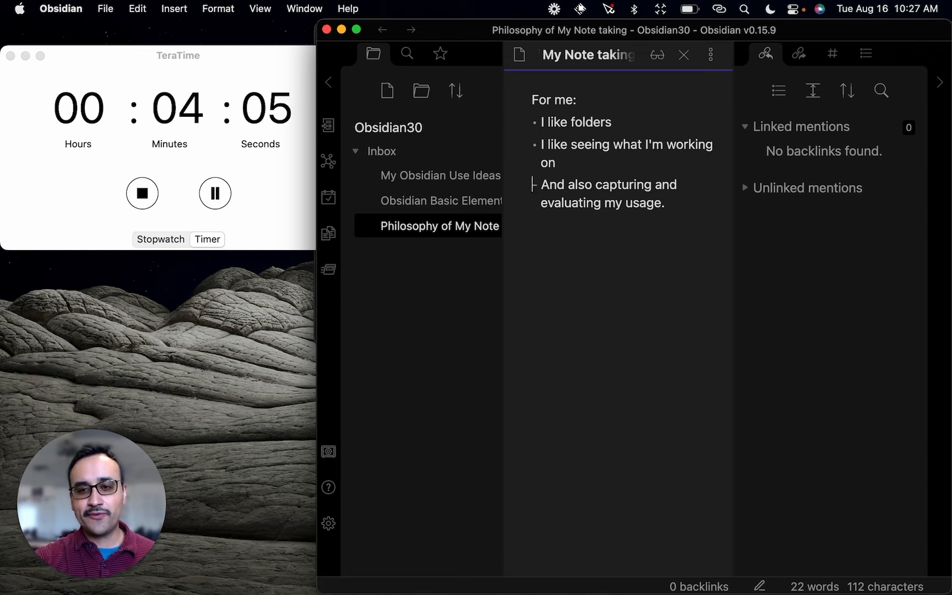
Insert an empty line above "For me:" in the philosophy note.
{"action": "key", "text": "Up"}
{"action": "key", "text": "Up"}
{"action": "key", "text": "Up"}
{"action": "key", "text": "Return"}
{"action": "key", "text": "Up"}
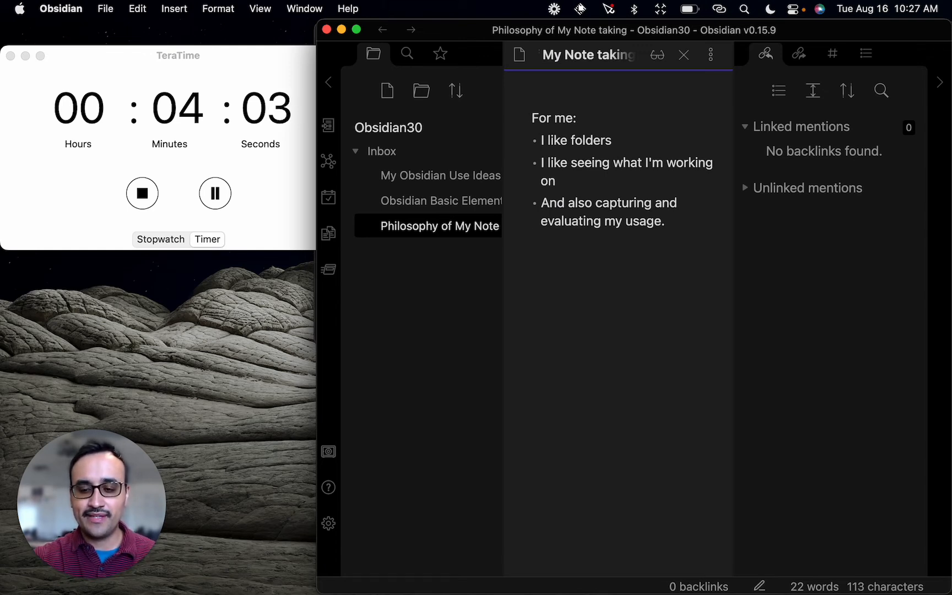
{"action": "type", "text": "T"}
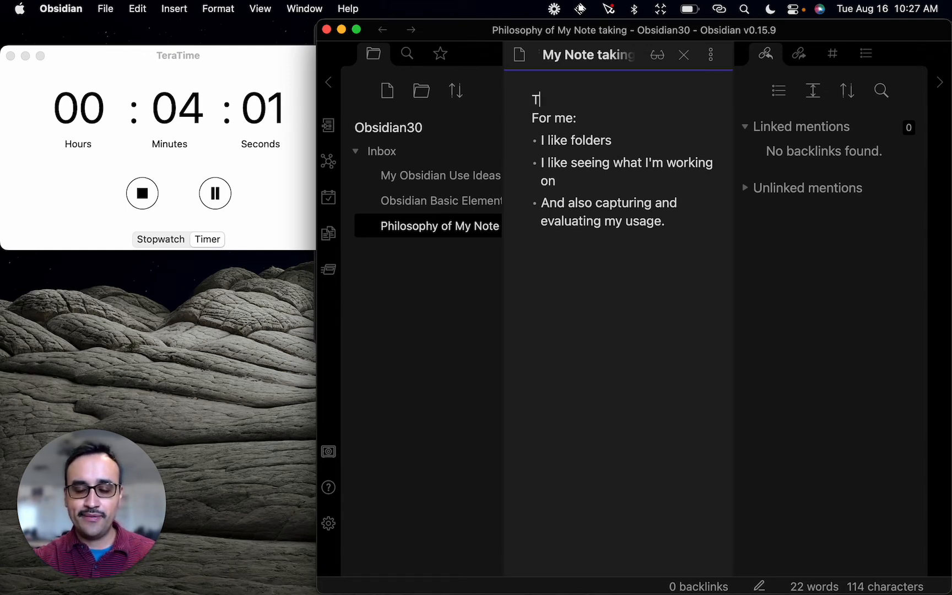
{"action": "type", "text": "uesday"}
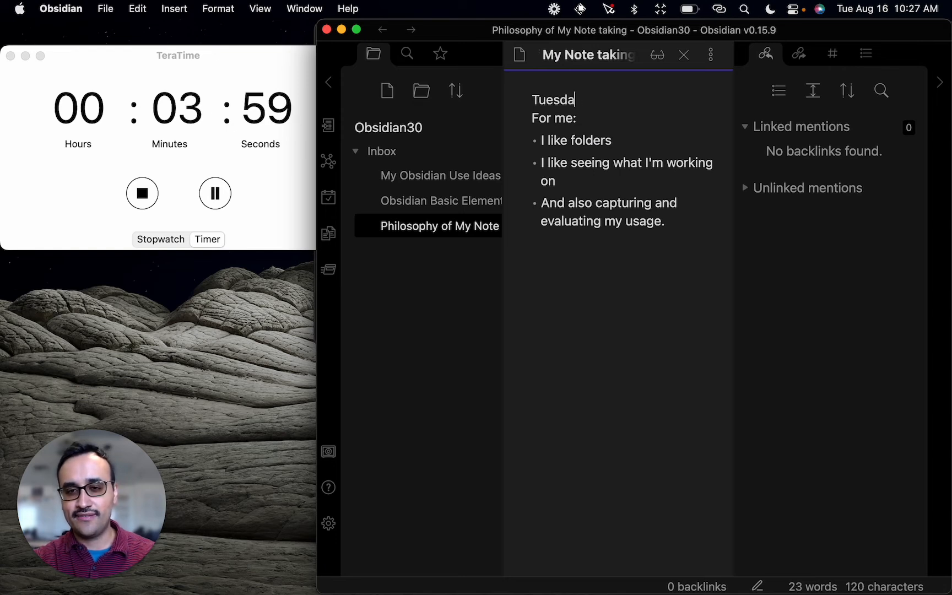
{"action": "key", "text": "BackSpace"}
{"action": "key", "text": "BackSpace"}
{"action": "key", "text": "BackSpace"}
{"action": "key", "text": "BackSpace"}
{"action": "key", "text": "BackSpace"}
{"action": "key", "text": "BackSpace"}
{"action": "key", "text": "BackSpace"}
Write "Day 1 Notes" on the empty first line of the philosophy note.
{"action": "type", "text": "Day 1 Note"}
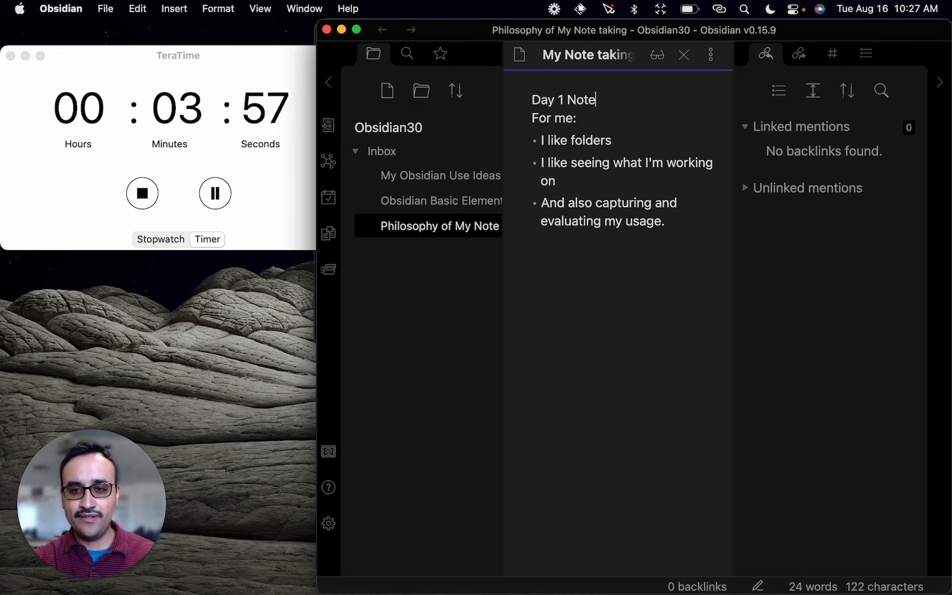
{"action": "type", "text": "s"}
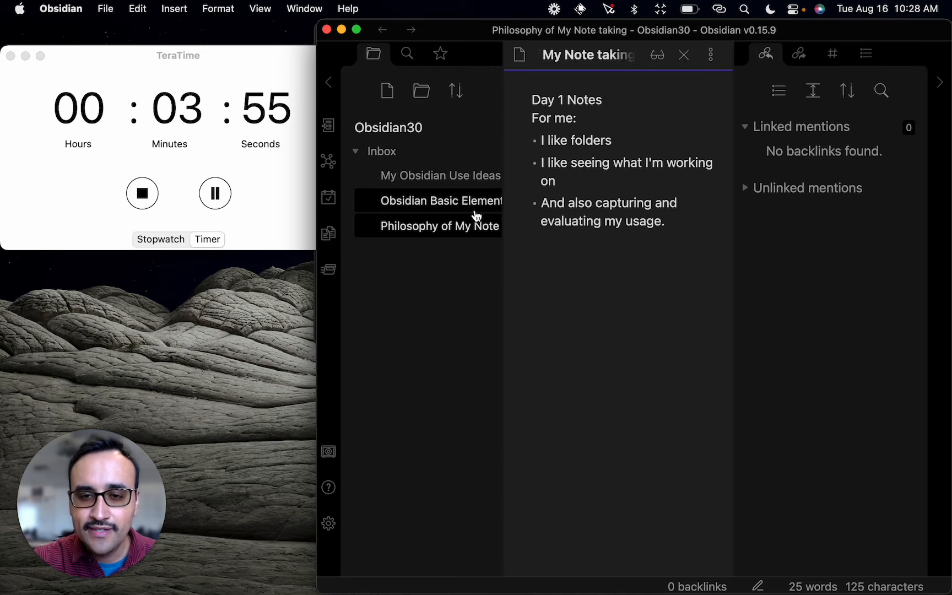
View the My Obsidian Use Ideas and Obsidian Basic Elements to Know notes, and return to the philosophy note.
{"action": "left_click", "coordinate": [421, 176]}
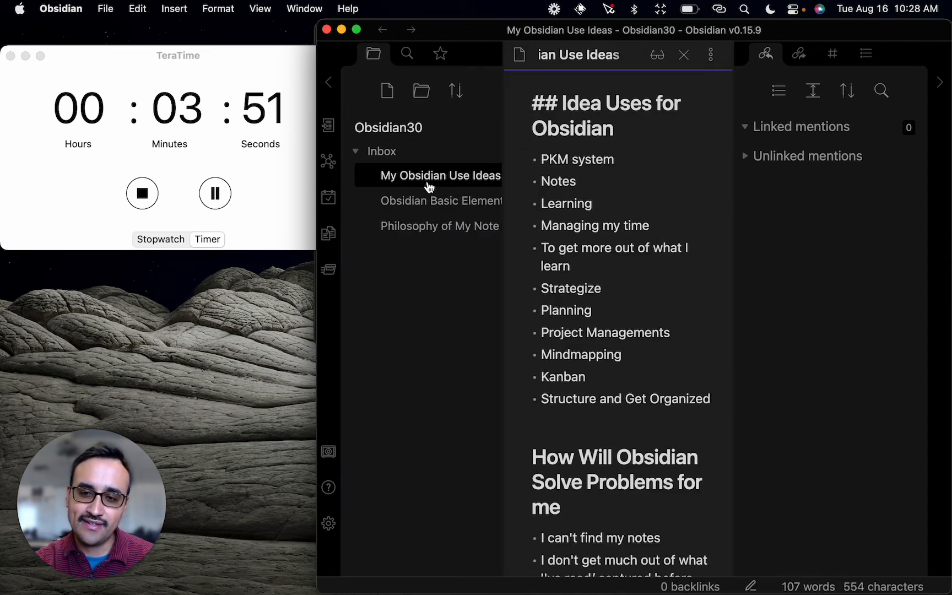
{"action": "left_click", "coordinate": [434, 211]}
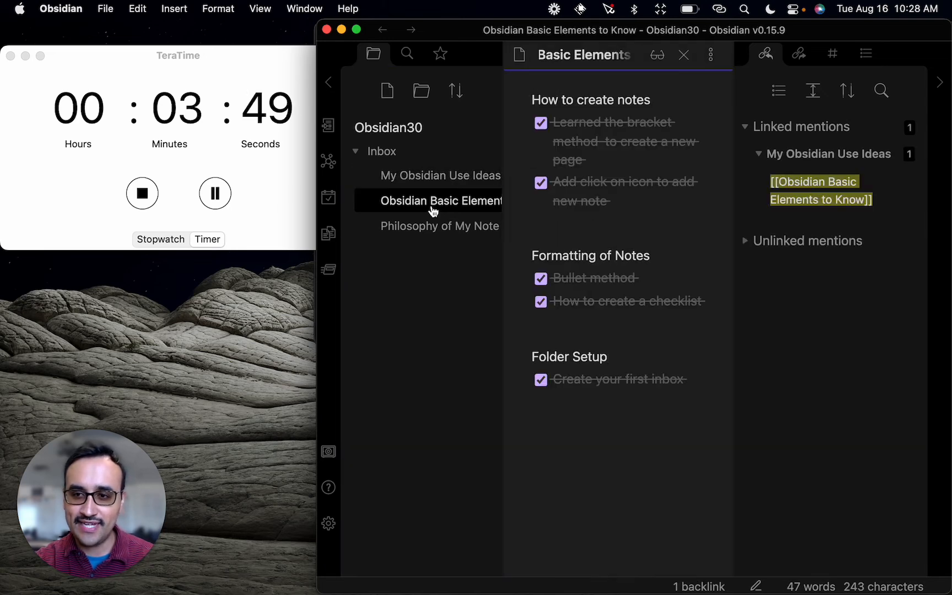
{"action": "left_click", "coordinate": [422, 227]}
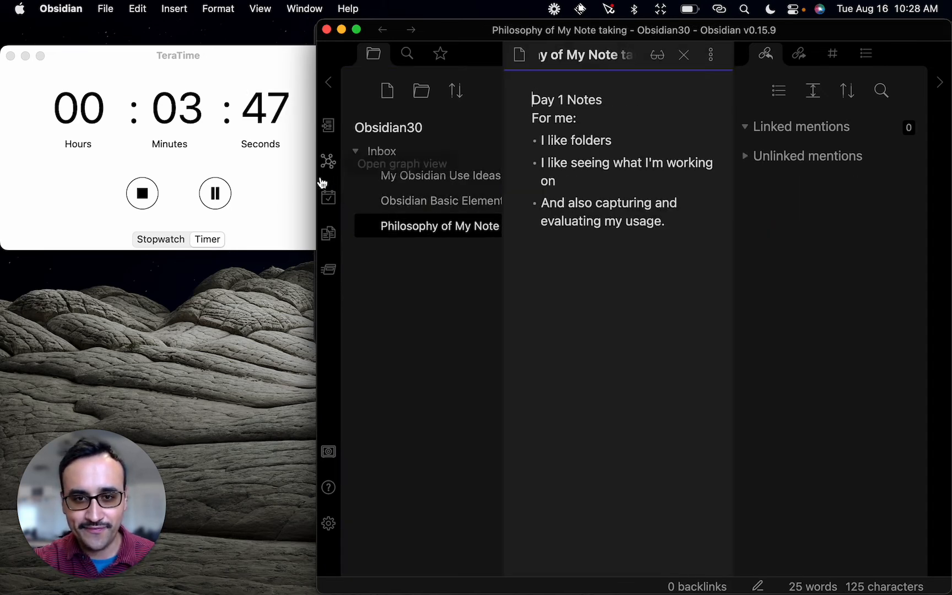
Widen the Obsidian window and shift the TeraTime window aside so its minutes and seconds stay uncovered.
{"action": "left_click_drag", "start_coordinate": [315, 174], "coordinate": [263, 175]}
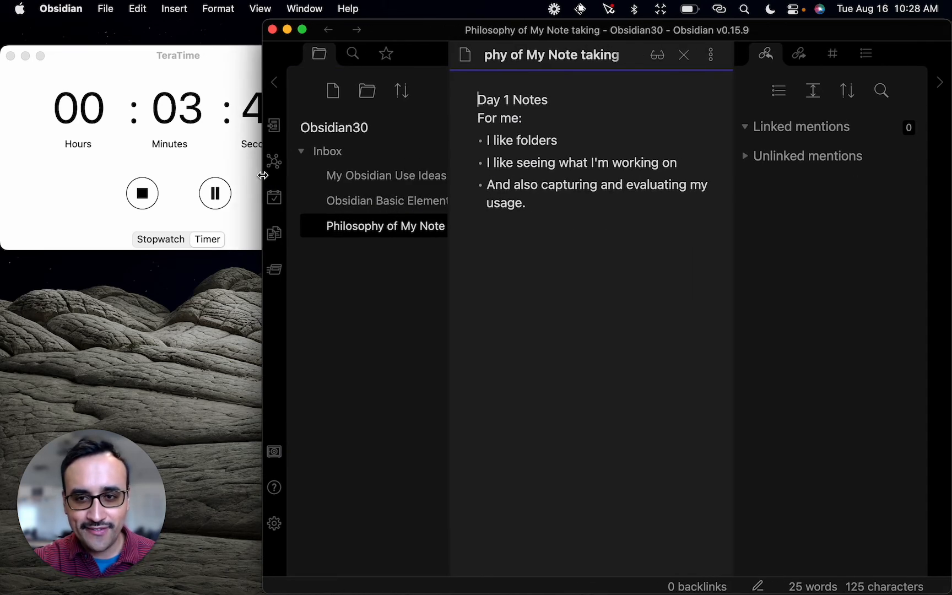
{"action": "left_click_drag", "start_coordinate": [214, 72], "coordinate": [149, 64]}
In the Obsidian Basic Elements to Know note, add the line "Teach you a Results getting method" below the Folder Setup checklist.
{"action": "left_click", "coordinate": [346, 204]}
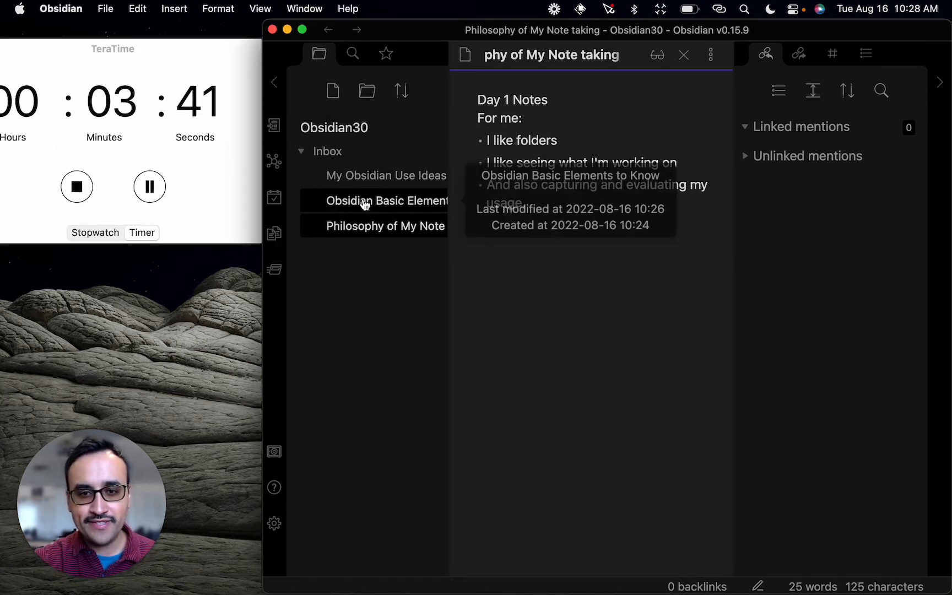
{"action": "left_click", "coordinate": [346, 201]}
{"action": "scroll", "coordinate": [562, 287], "scroll_direction": "down", "scroll_amount": 2}
{"action": "key", "text": "Return"}
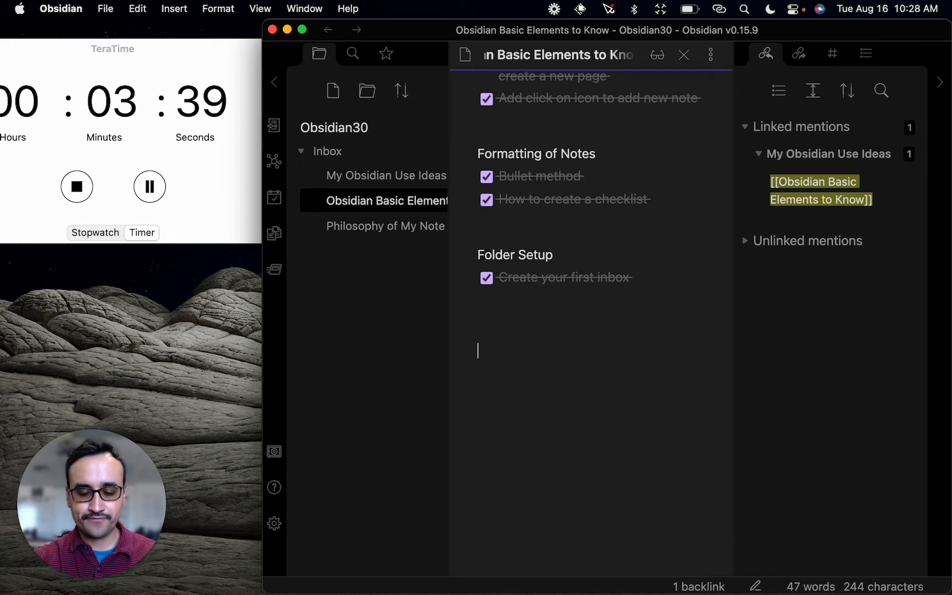
{"action": "type", "text": "Teach you a "}
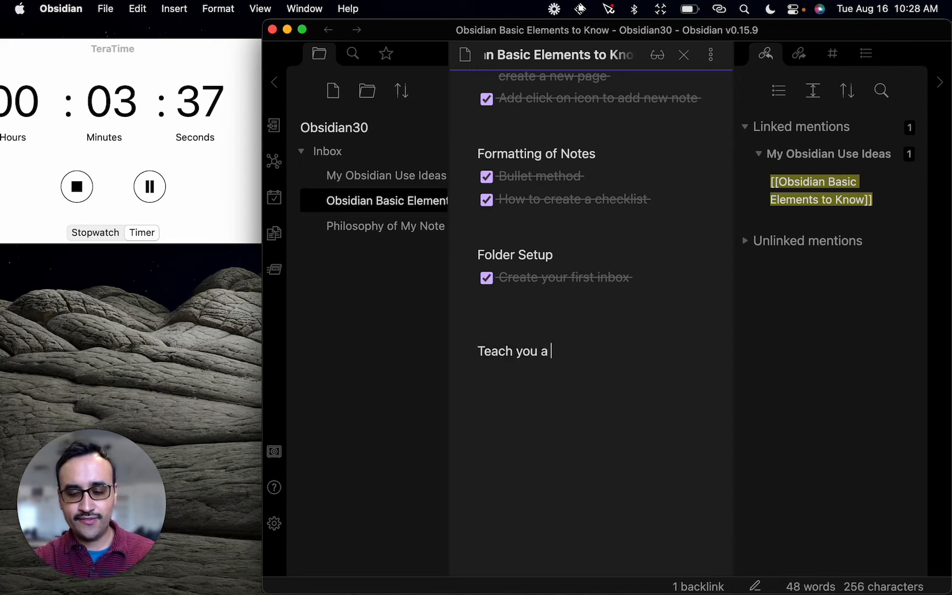
{"action": "type", "text": "Results getting method"}
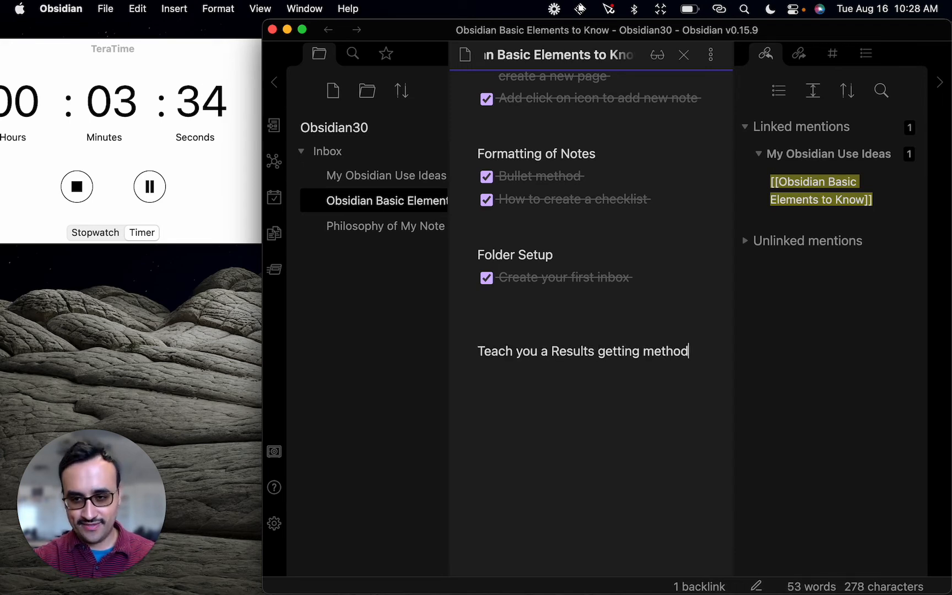
Add the bullet "Increase your productivity by opening up several notes at once" under the results getting method line.
{"action": "key", "text": "Return"}
{"action": "type", "text": "- "}
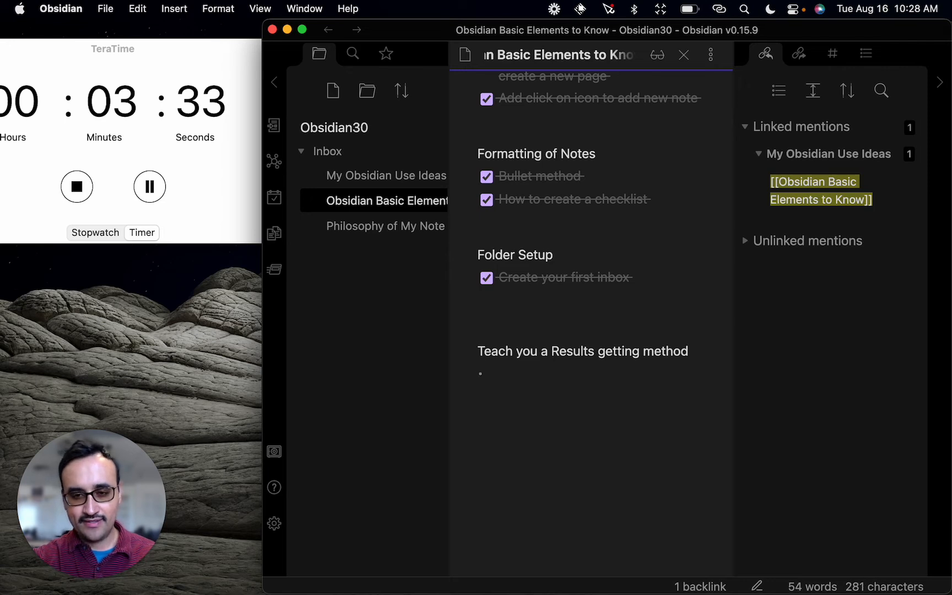
{"action": "type", "text": "Increase you r"}
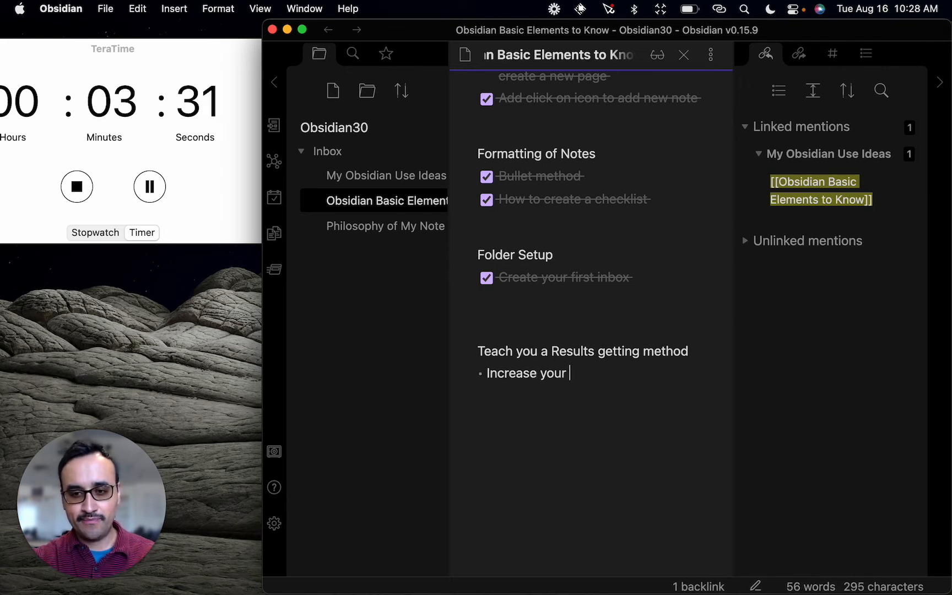
{"action": "type", "text": "productivity "}
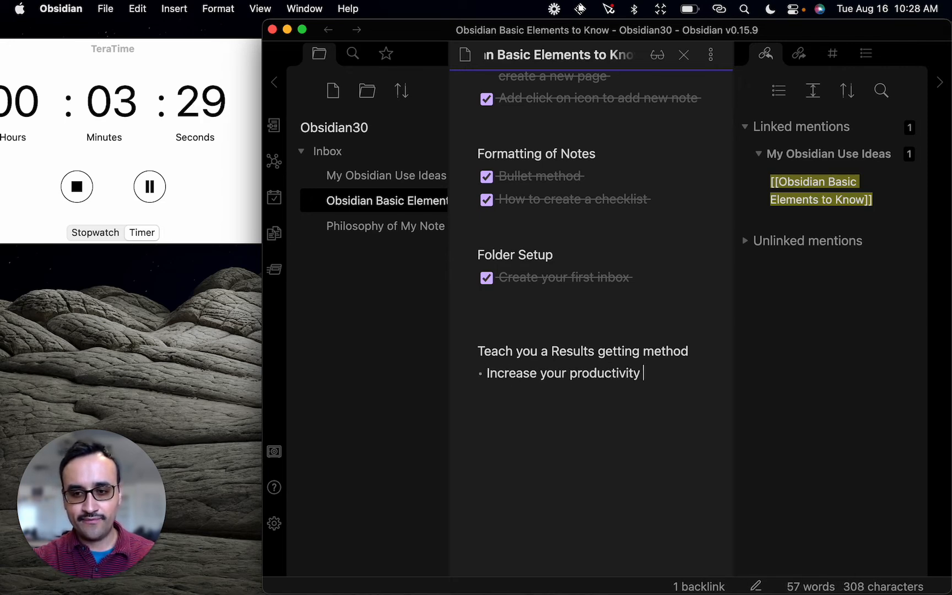
{"action": "type", "text": "by opening up se"}
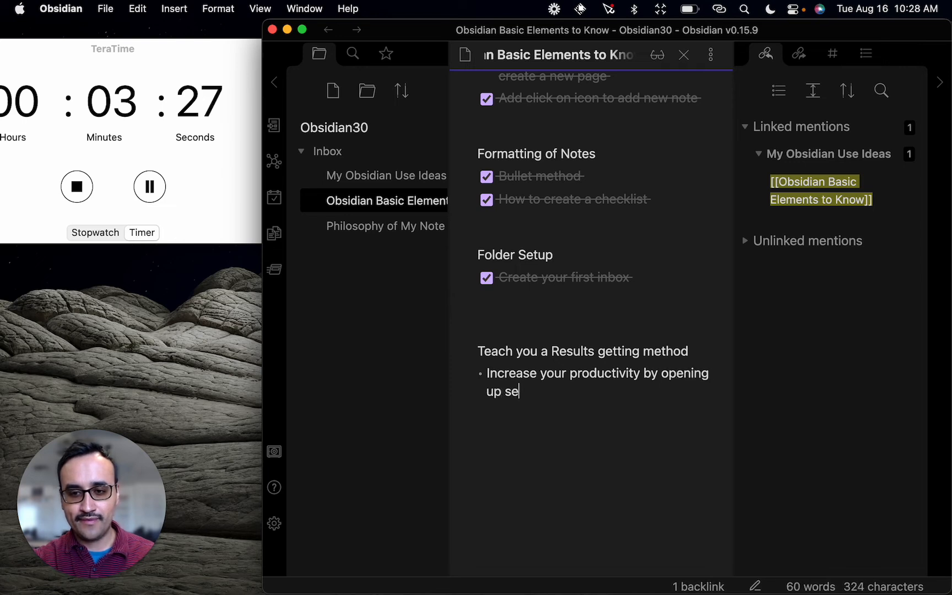
{"action": "type", "text": "veral notes at "}
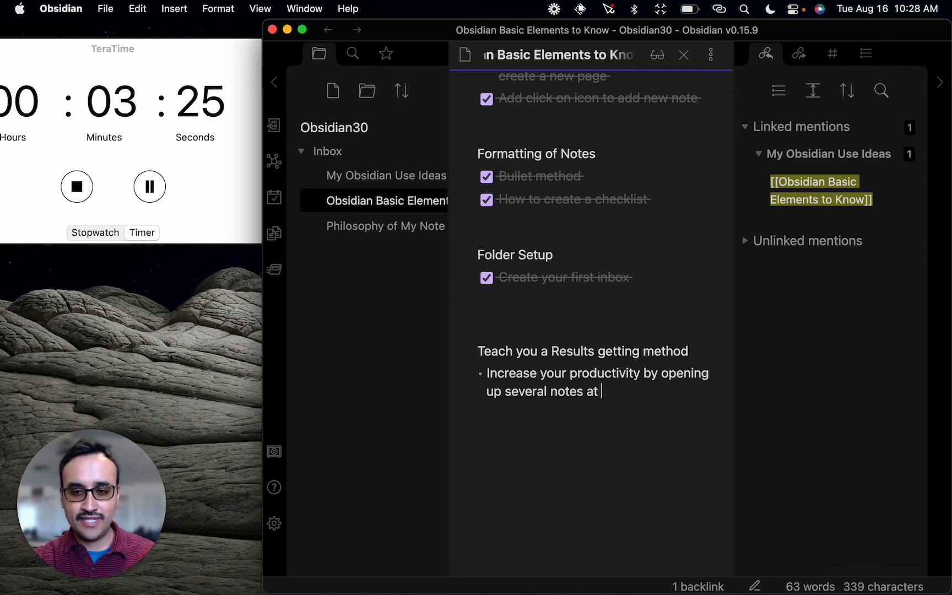
{"action": "type", "text": "once"}
Add the bullet "How?" with an indented sub-bullet reading "Use CMD/CTRL + CLICK".
{"action": "key", "text": "Return"}
{"action": "type", "text": "How"}
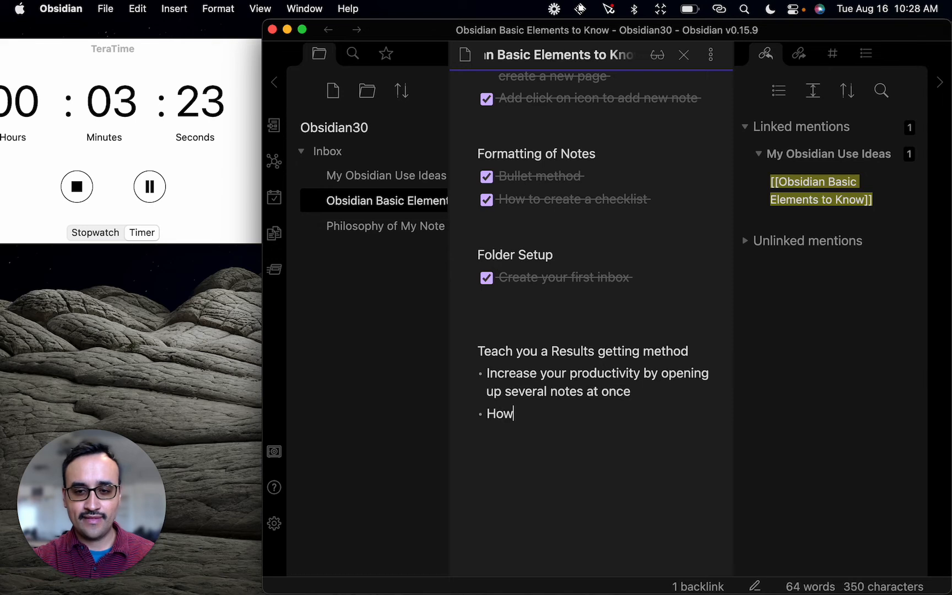
{"action": "type", "text": "?"}
{"action": "key", "text": "Return"}
{"action": "key", "text": "Tab"}
{"action": "type", "text": "Use "}
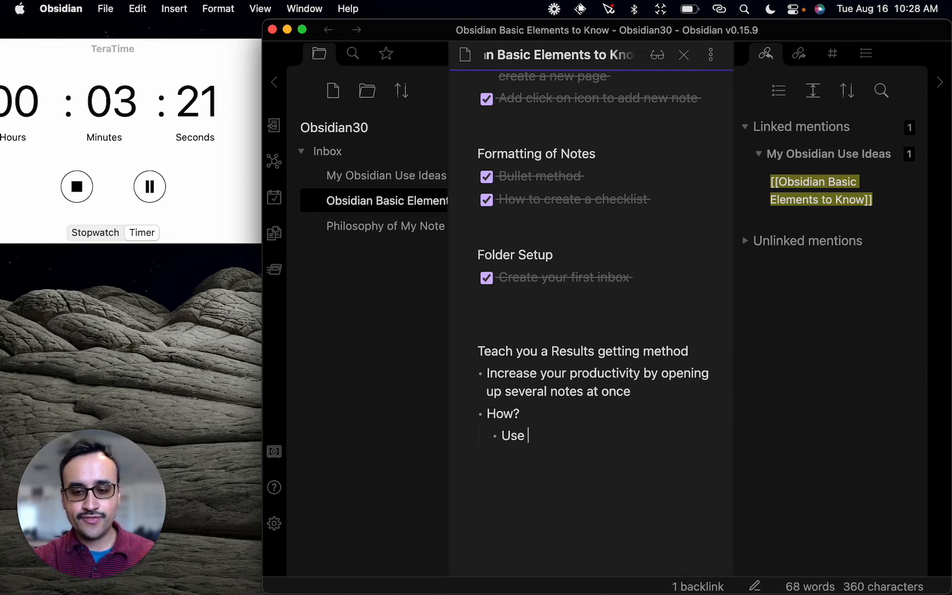
{"action": "type", "text": "CMD + CLICK"}
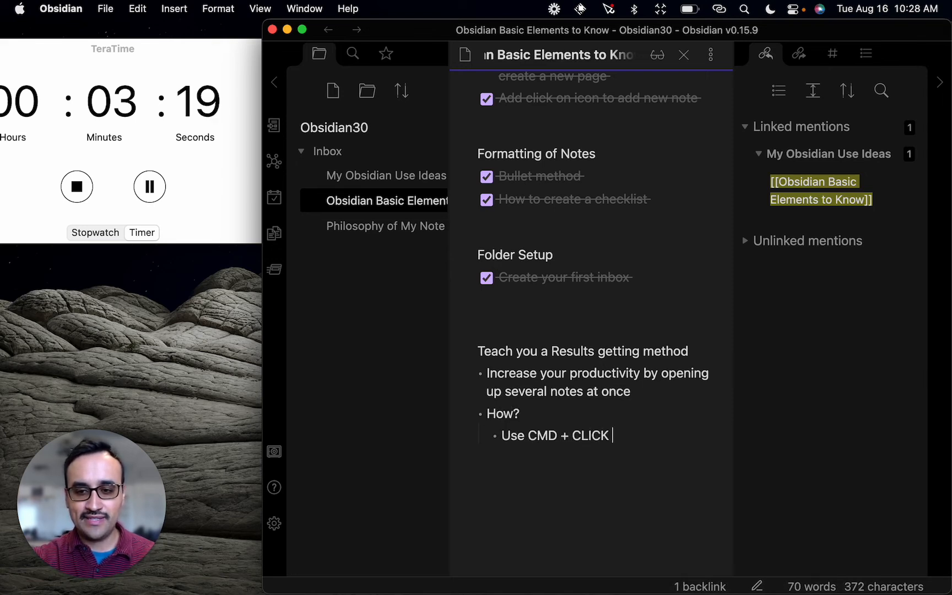
{"action": "left_click", "coordinate": [558, 436]}
{"action": "type", "text": "/CTRL"}
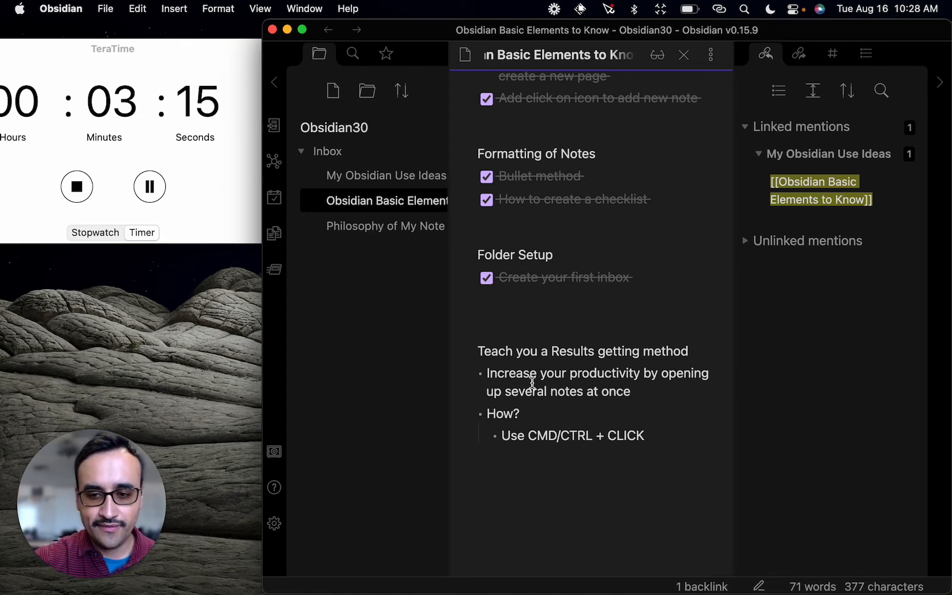
{"action": "left_click", "coordinate": [532, 382]}
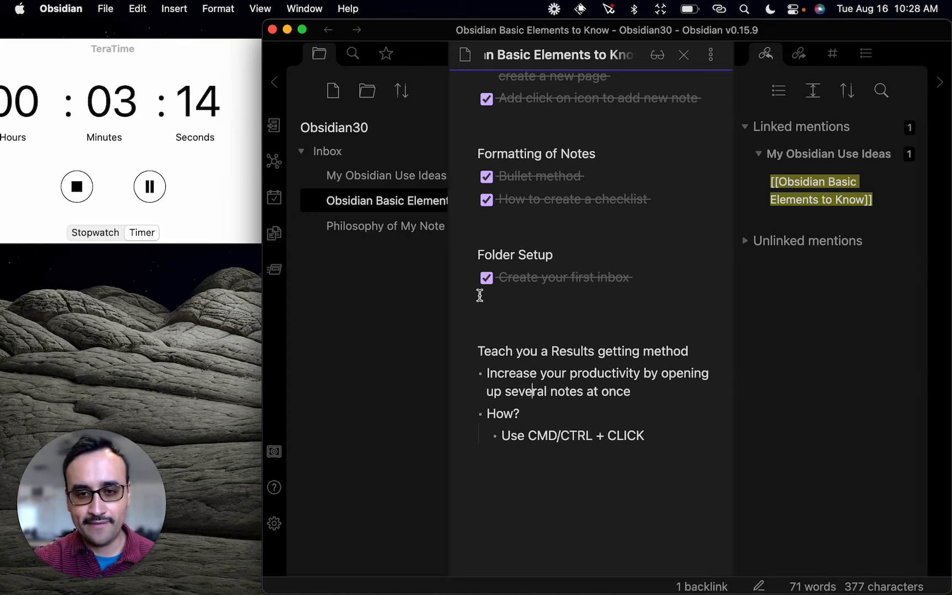
Open My Obsidian Use Ideas in a new pane beside the current note and widen the editor area by narrowing the backlinks sidebar.
{"action": "left_click", "coordinate": [392, 178], "text": "super"}
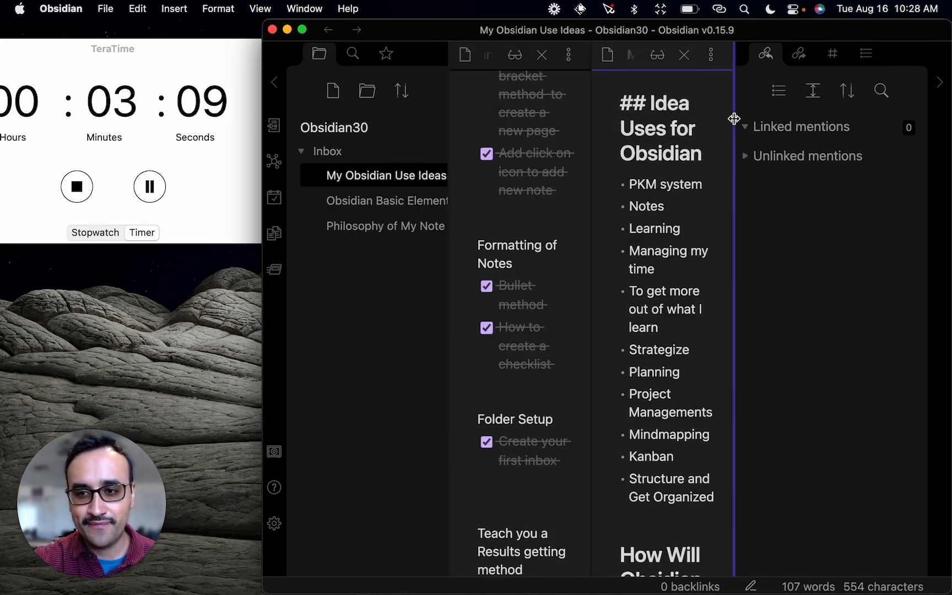
{"action": "left_click_drag", "start_coordinate": [734, 118], "coordinate": [810, 115]}
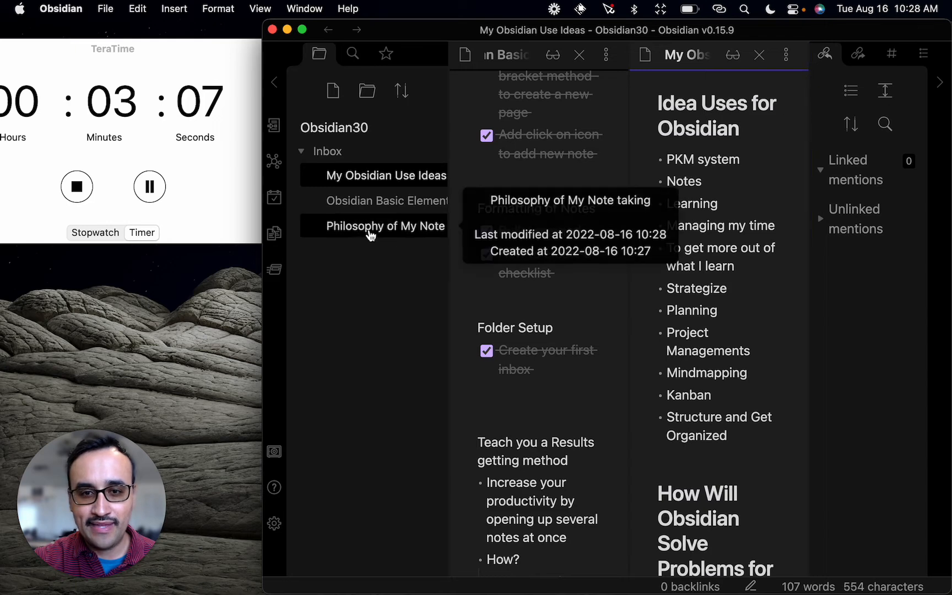
Close both open note panes so that no file is open in the editor area.
{"action": "left_click", "coordinate": [581, 175]}
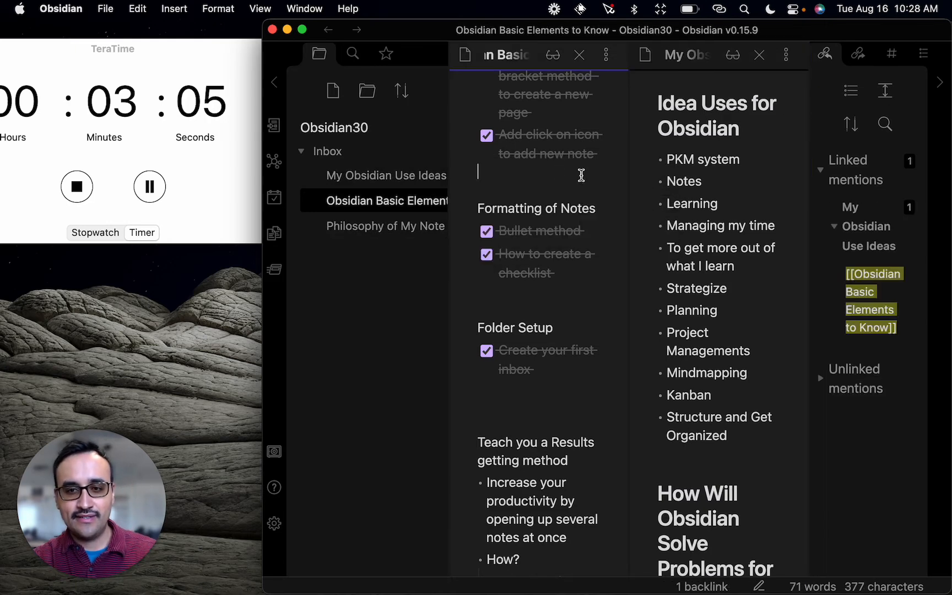
{"action": "key", "text": "super+w"}
{"action": "key", "text": "super+w"}
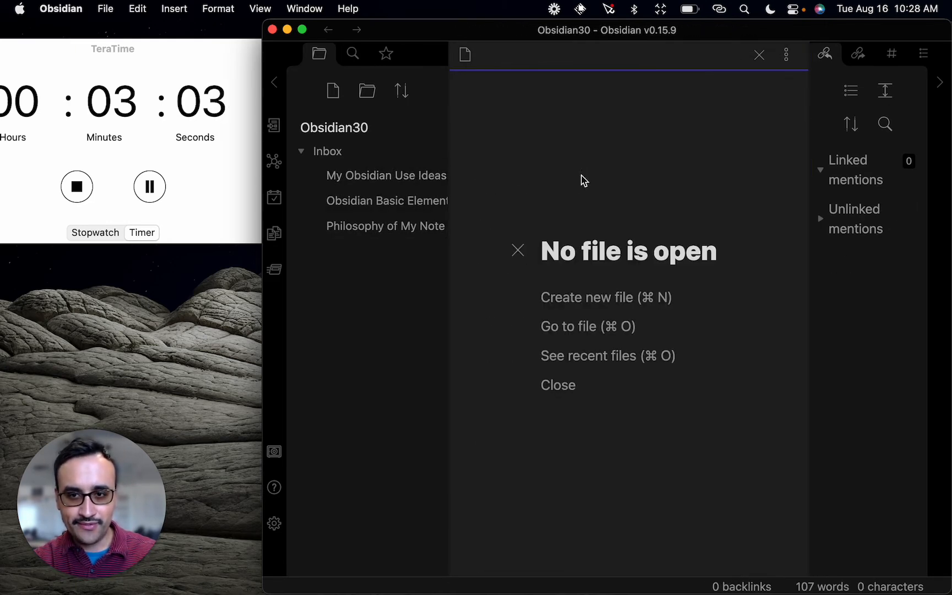
Open My Obsidian Use Ideas, with Obsidian Basic Elements to Know and Philosophy of My Note taking in new panes beside it.
{"action": "left_click", "coordinate": [377, 180]}
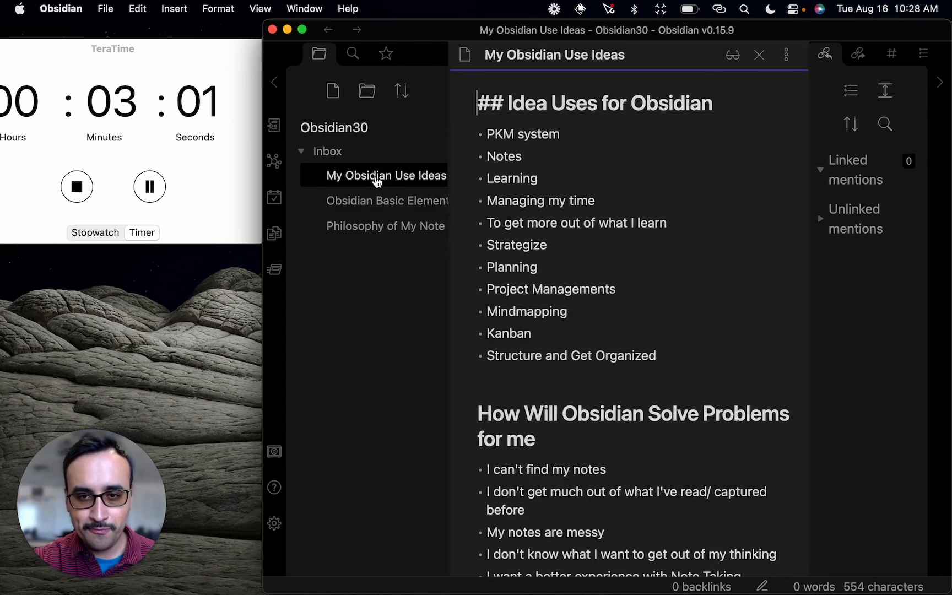
{"action": "left_click", "coordinate": [374, 205], "text": "super"}
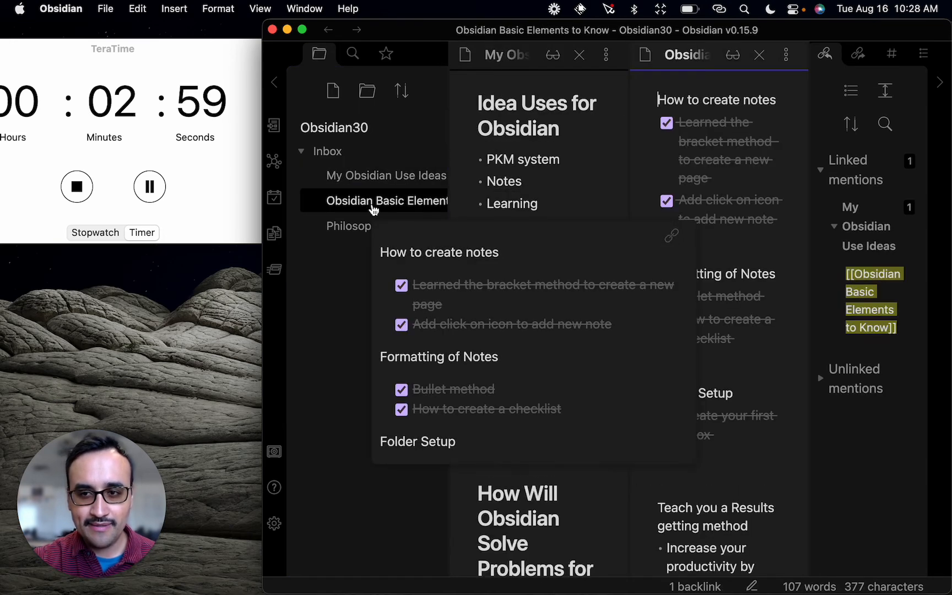
{"action": "left_click", "coordinate": [371, 232], "text": "super"}
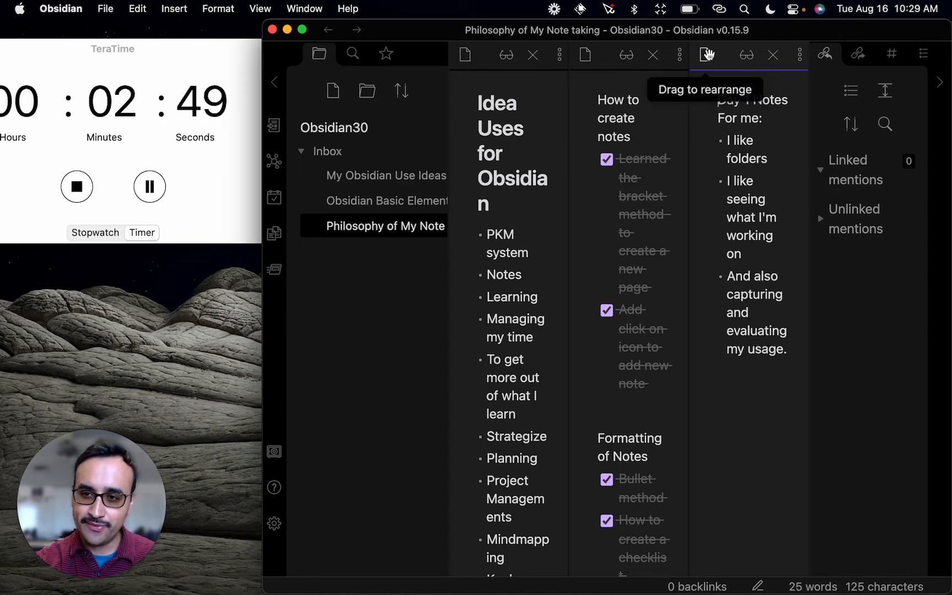
Move the Philosophy of My Note taking pane below the Obsidian Basic Elements to Know pane and widen the Obsidian window.
{"action": "left_click_drag", "start_coordinate": [708, 54], "coordinate": [650, 424]}
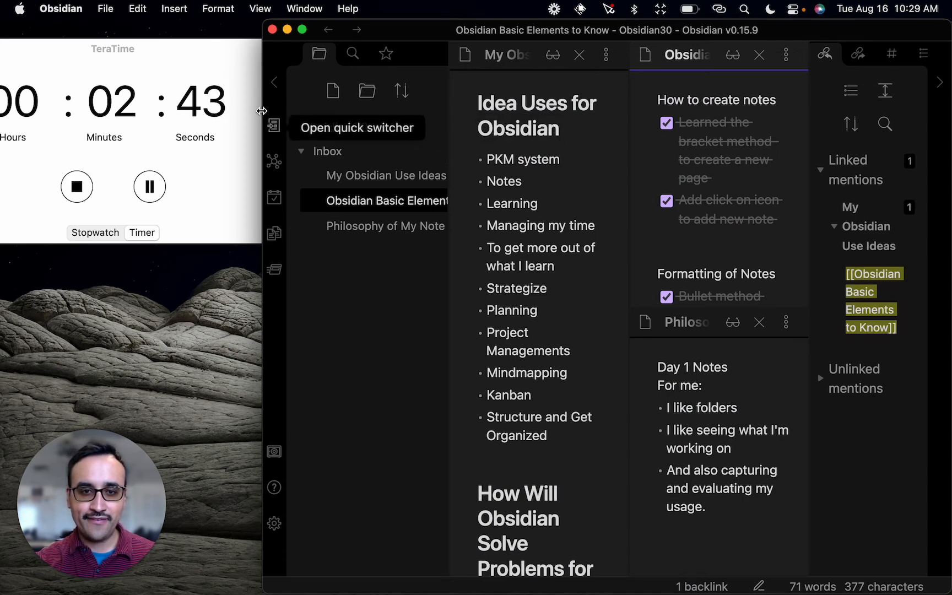
{"action": "left_click_drag", "start_coordinate": [263, 109], "coordinate": [175, 110]}
Look through the notes in the three panes and check the remaining time on the TeraTime timer.
{"action": "left_click", "coordinate": [514, 143]}
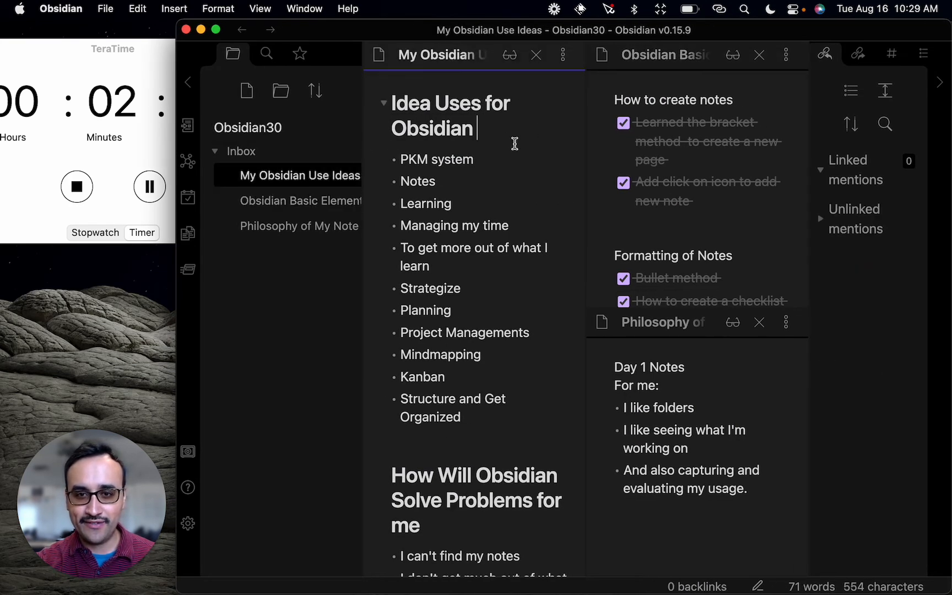
{"action": "scroll", "coordinate": [515, 145], "scroll_direction": "down", "scroll_amount": 5}
{"action": "scroll", "coordinate": [515, 145], "scroll_direction": "up", "scroll_amount": 5}
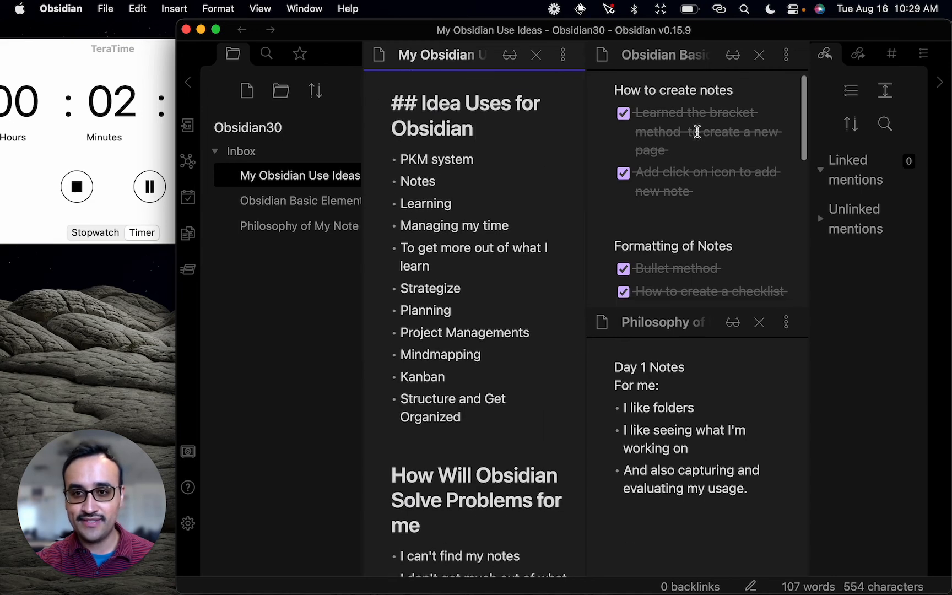
{"action": "scroll", "coordinate": [695, 129], "scroll_direction": "down", "scroll_amount": 4}
{"action": "scroll", "coordinate": [697, 131], "scroll_direction": "up", "scroll_amount": 4}
{"action": "scroll", "coordinate": [697, 131], "scroll_direction": "down", "scroll_amount": 5}
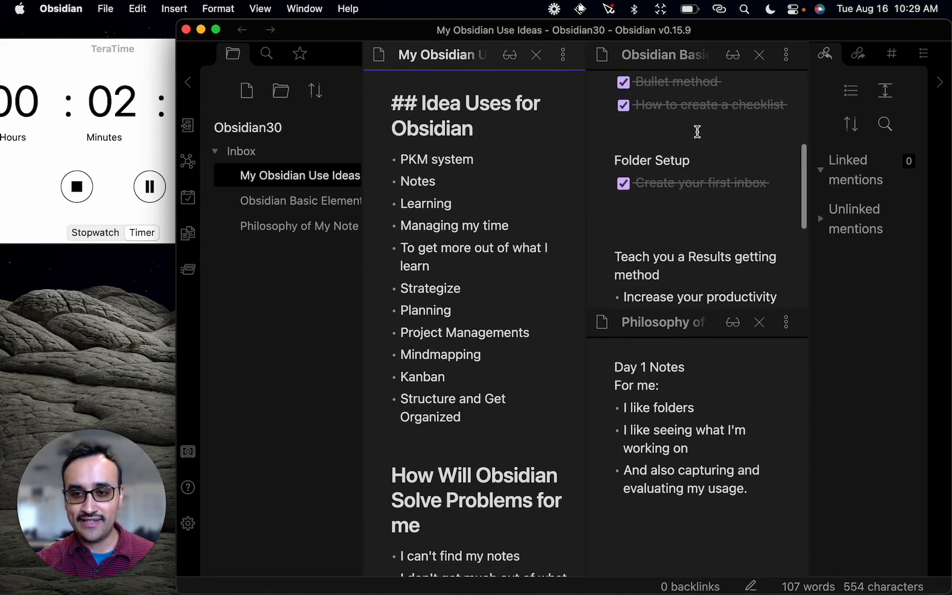
{"action": "scroll", "coordinate": [697, 131], "scroll_direction": "up", "scroll_amount": 5}
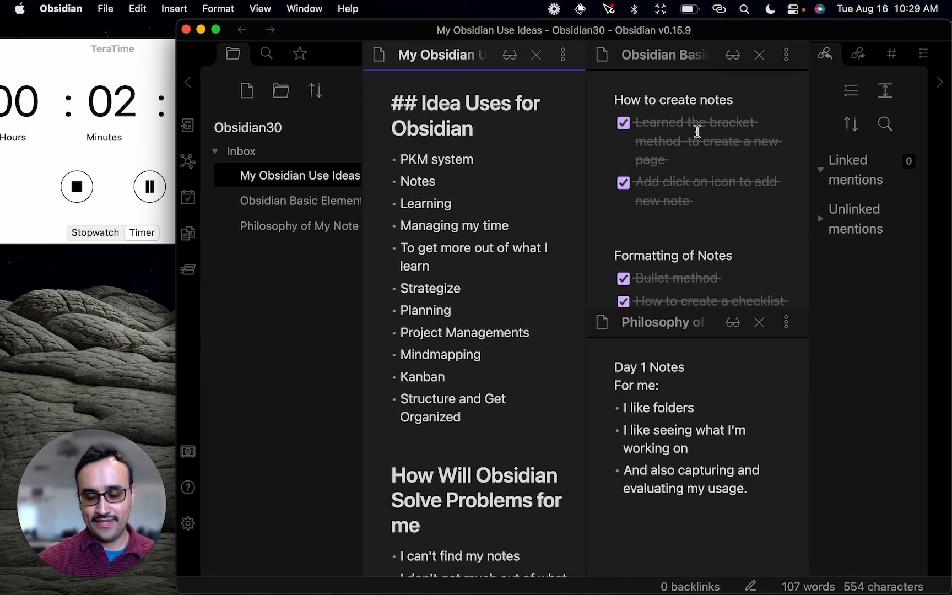
{"action": "left_click", "coordinate": [707, 405]}
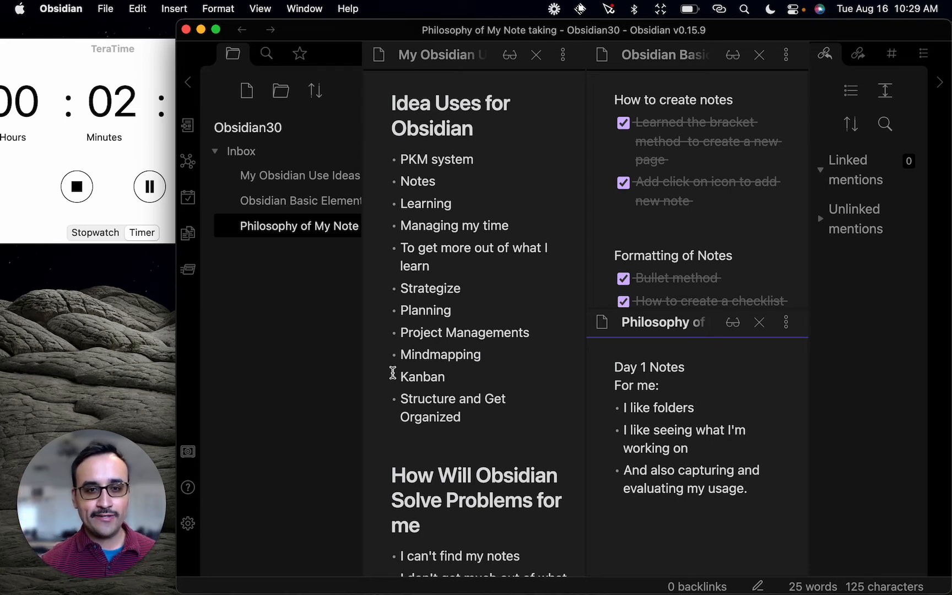
{"action": "left_click", "coordinate": [131, 70]}
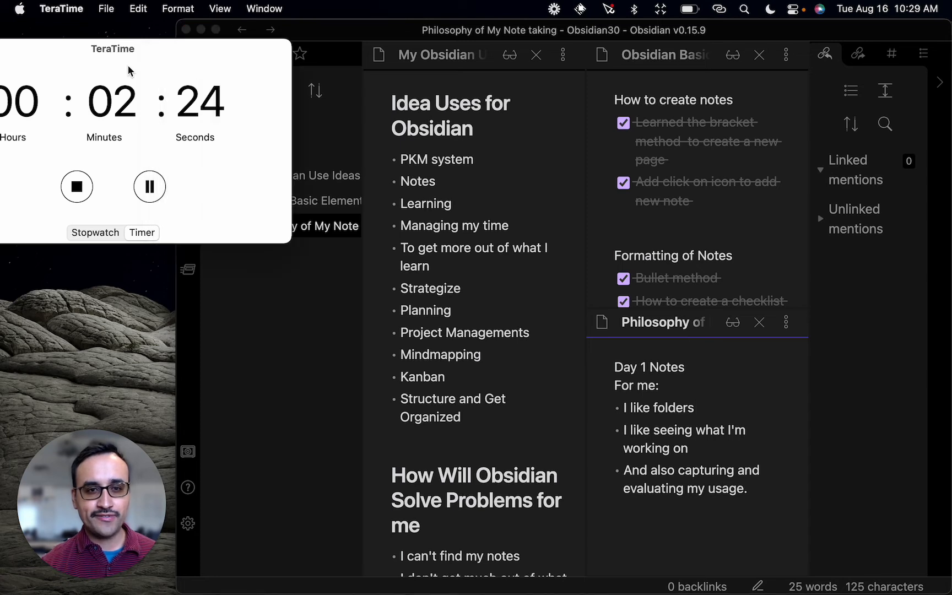
{"action": "left_click", "coordinate": [533, 245]}
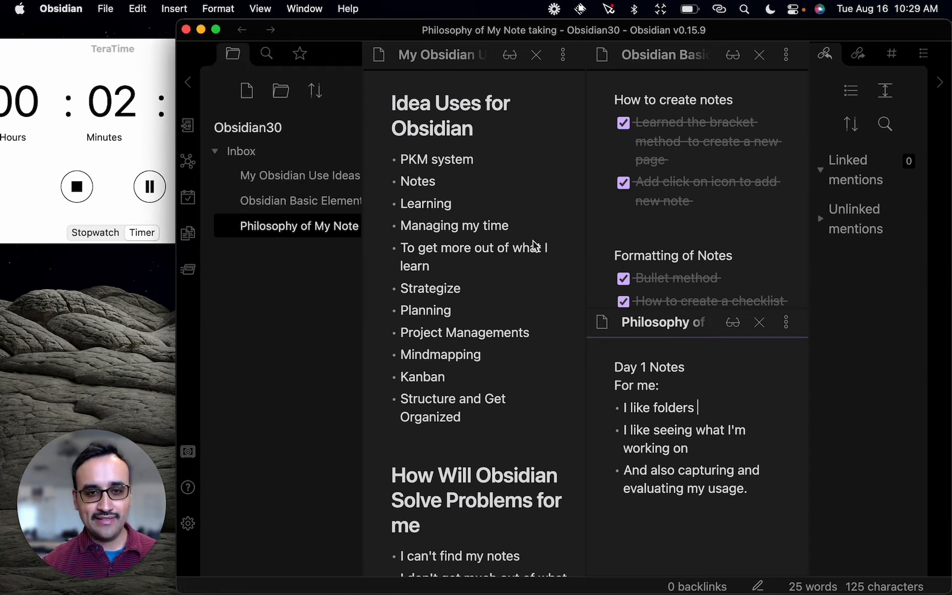
Set the base theme to Light in the appearance settings and return to the notes.
{"action": "left_click", "coordinate": [188, 524]}
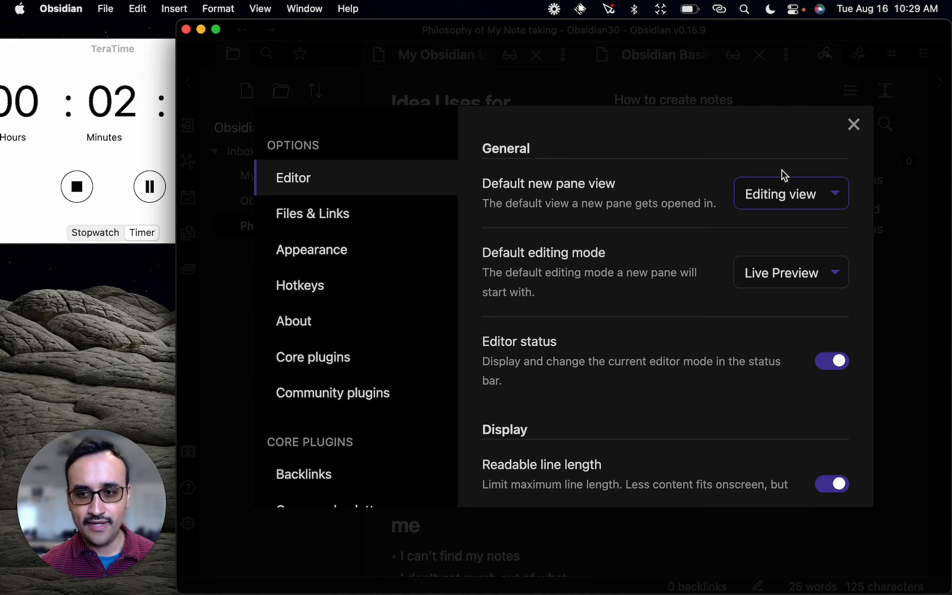
{"action": "scroll", "coordinate": [803, 247], "scroll_direction": "down", "scroll_amount": 2}
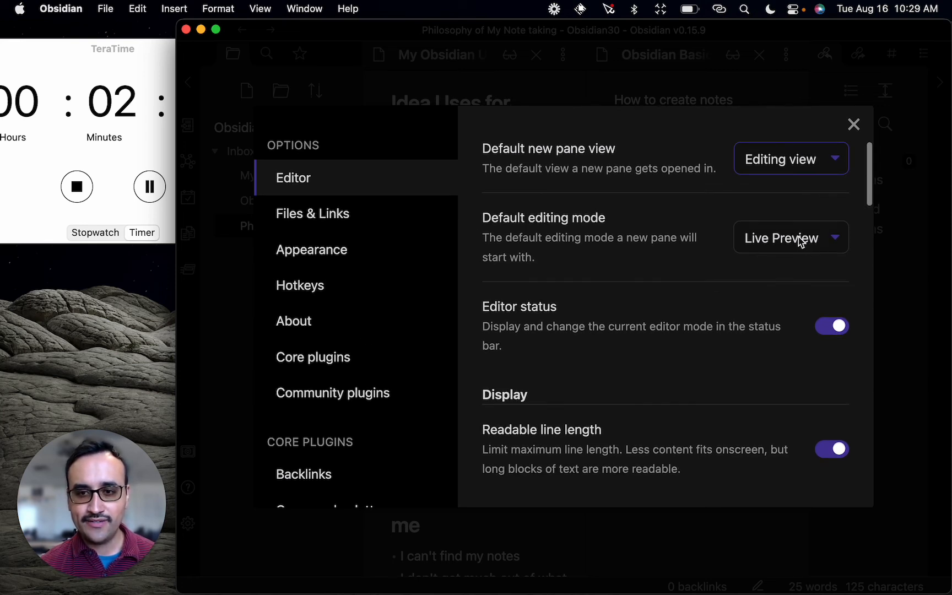
{"action": "left_click", "coordinate": [318, 258]}
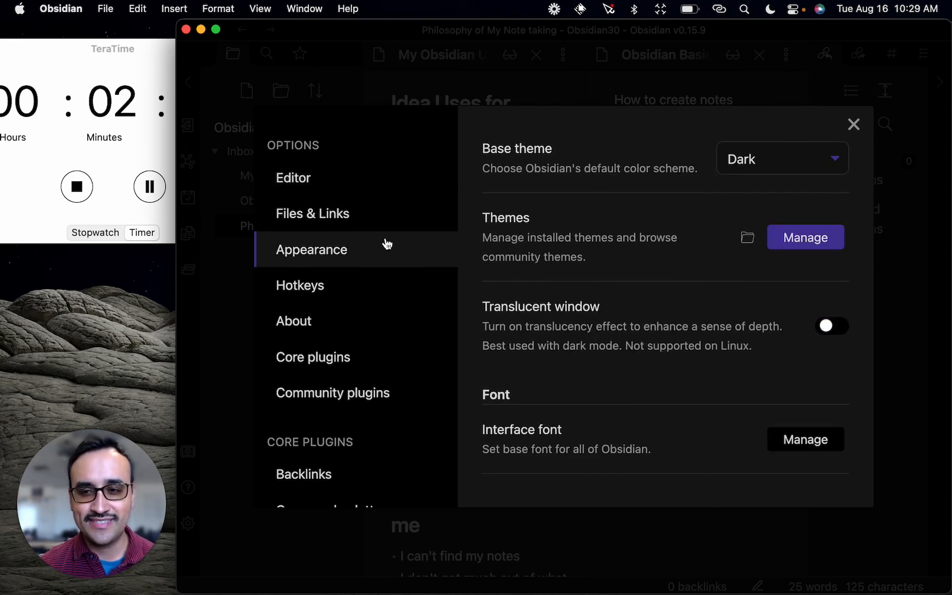
{"action": "left_click", "coordinate": [807, 175]}
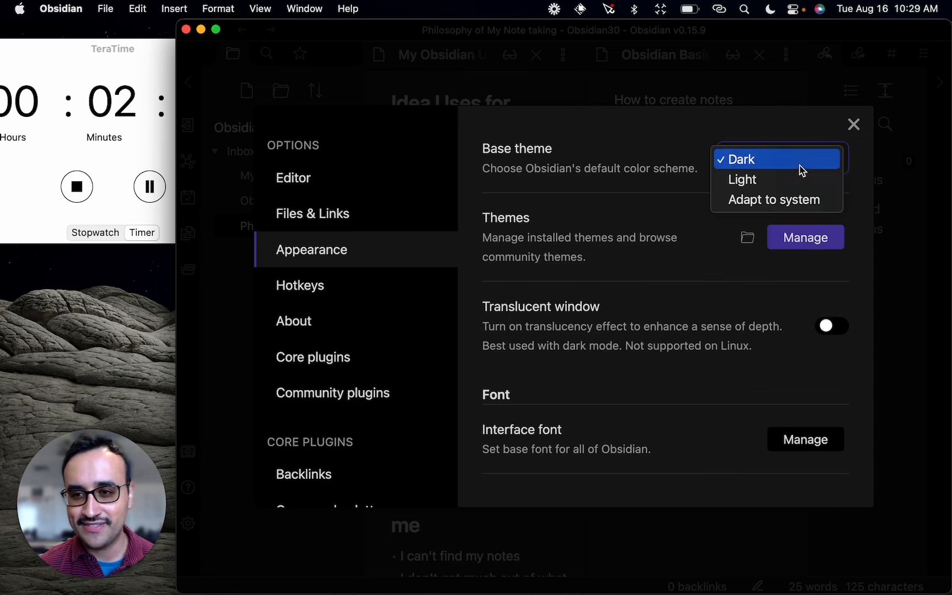
{"action": "left_click", "coordinate": [776, 185]}
{"action": "left_click", "coordinate": [854, 125]}
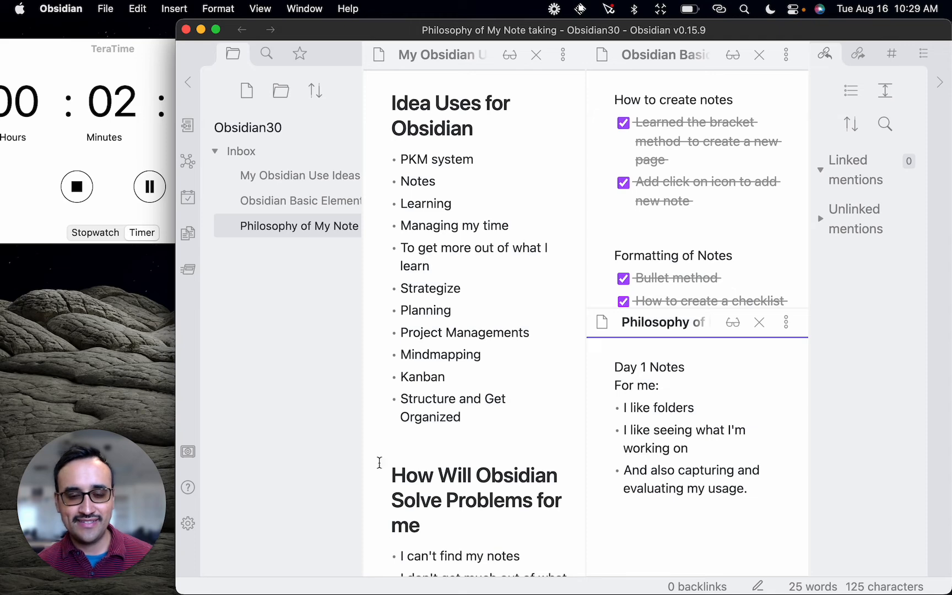
Browse the community themes available from the appearance settings and return to the settings without choosing one.
{"action": "left_click", "coordinate": [189, 525]}
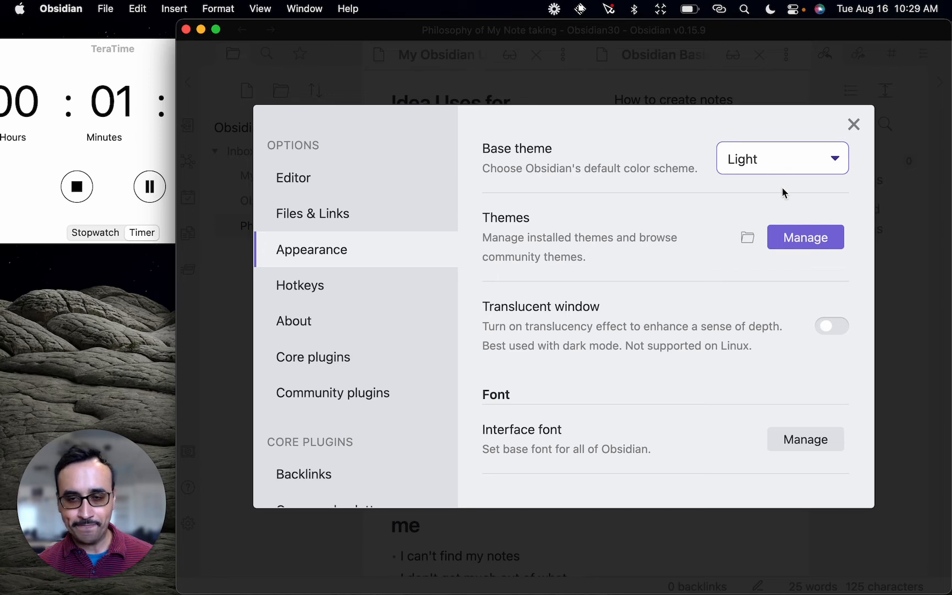
{"action": "left_click", "coordinate": [801, 240]}
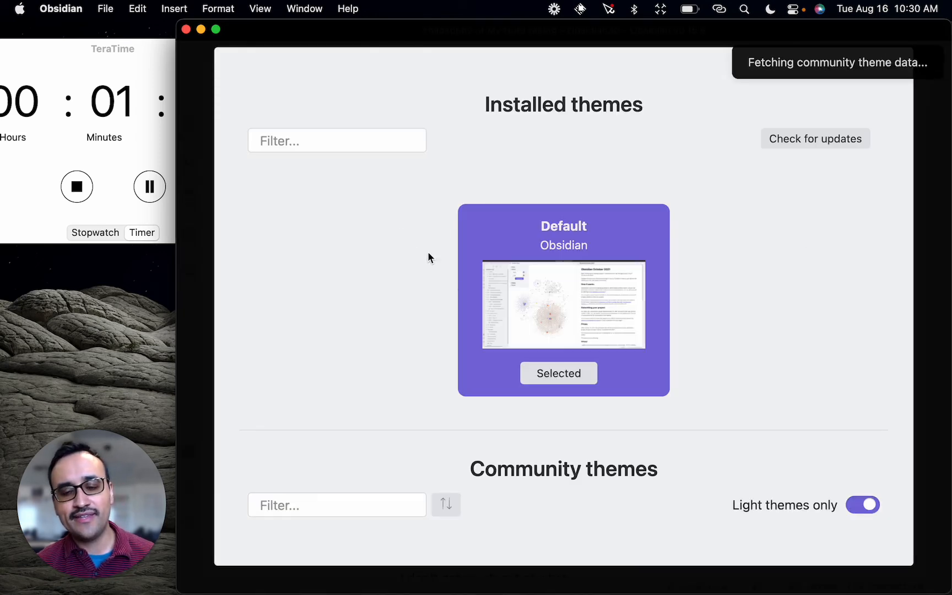
{"action": "scroll", "coordinate": [459, 290], "scroll_direction": "down", "scroll_amount": 10}
{"action": "scroll", "coordinate": [459, 292], "scroll_direction": "down", "scroll_amount": 5}
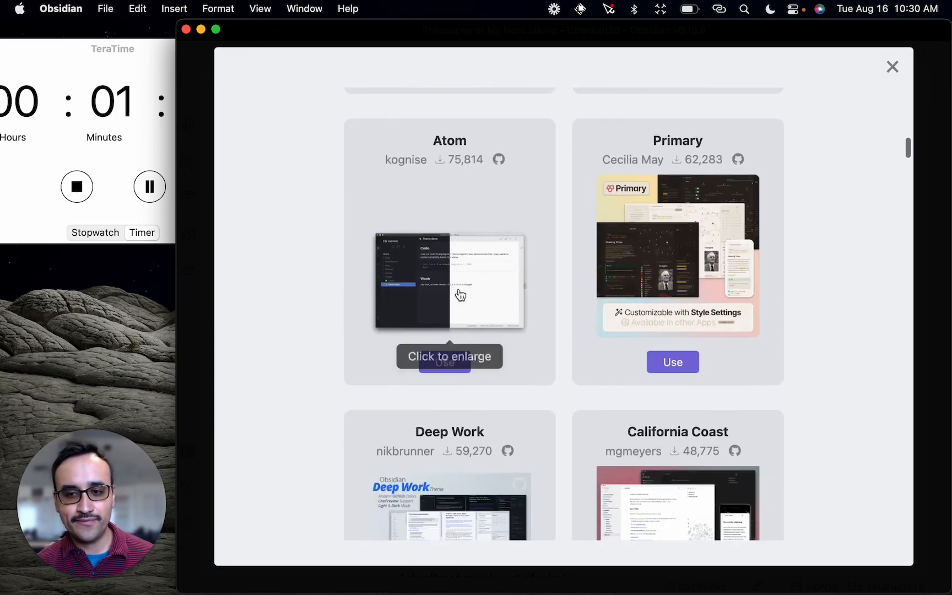
{"action": "scroll", "coordinate": [459, 292], "scroll_direction": "up", "scroll_amount": 8}
{"action": "scroll", "coordinate": [460, 295], "scroll_direction": "up", "scroll_amount": 5}
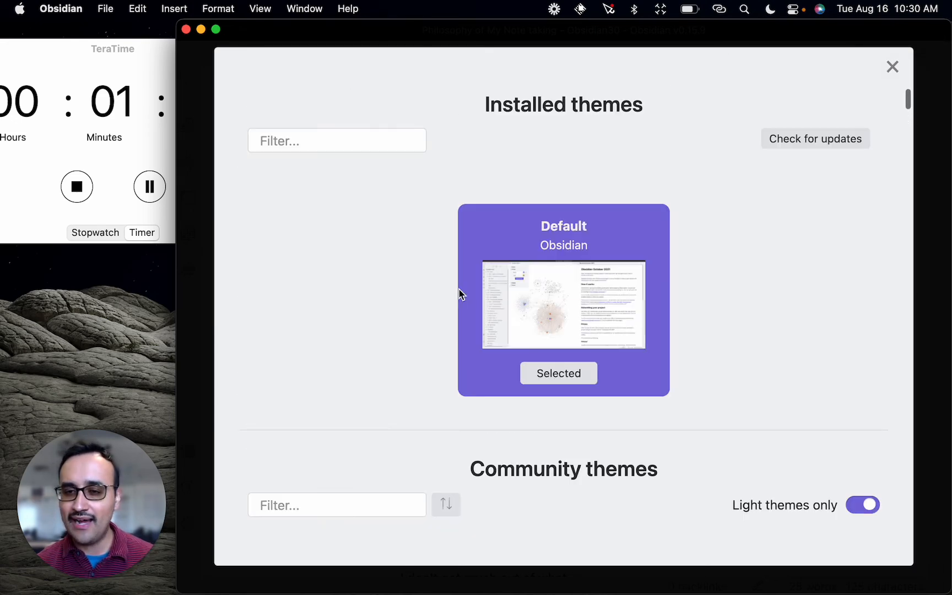
{"action": "left_click", "coordinate": [893, 68]}
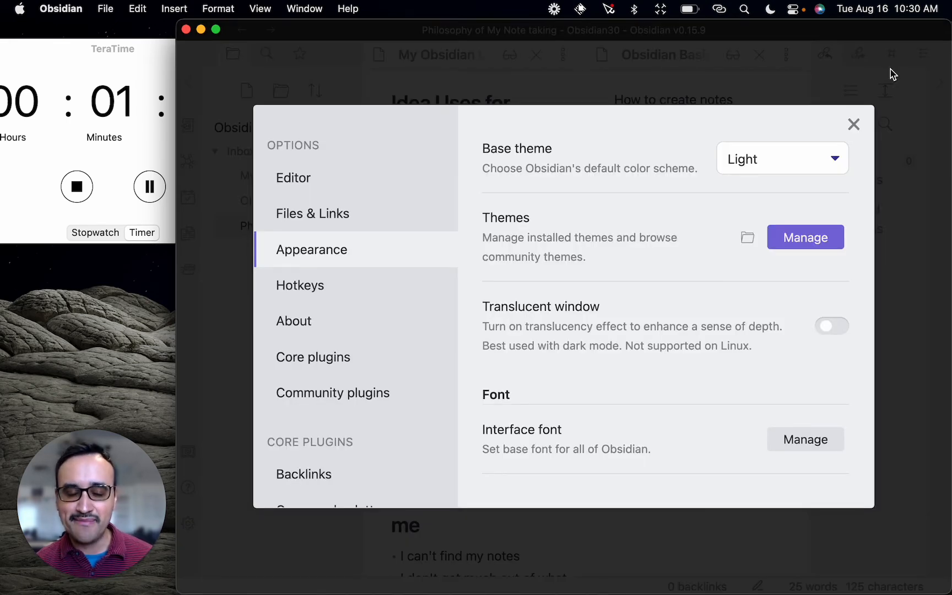
Turn on Spellcheck in the Behavior section of the editor settings and look through the remaining editor options.
{"action": "left_click", "coordinate": [312, 188]}
{"action": "scroll", "coordinate": [706, 223], "scroll_direction": "down", "scroll_amount": 2}
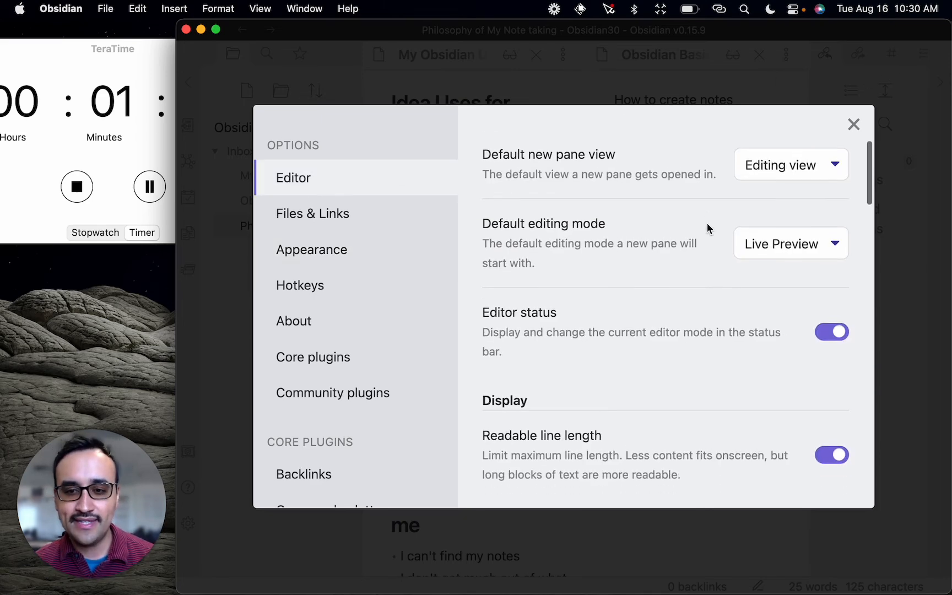
{"action": "scroll", "coordinate": [707, 223], "scroll_direction": "down", "scroll_amount": 10}
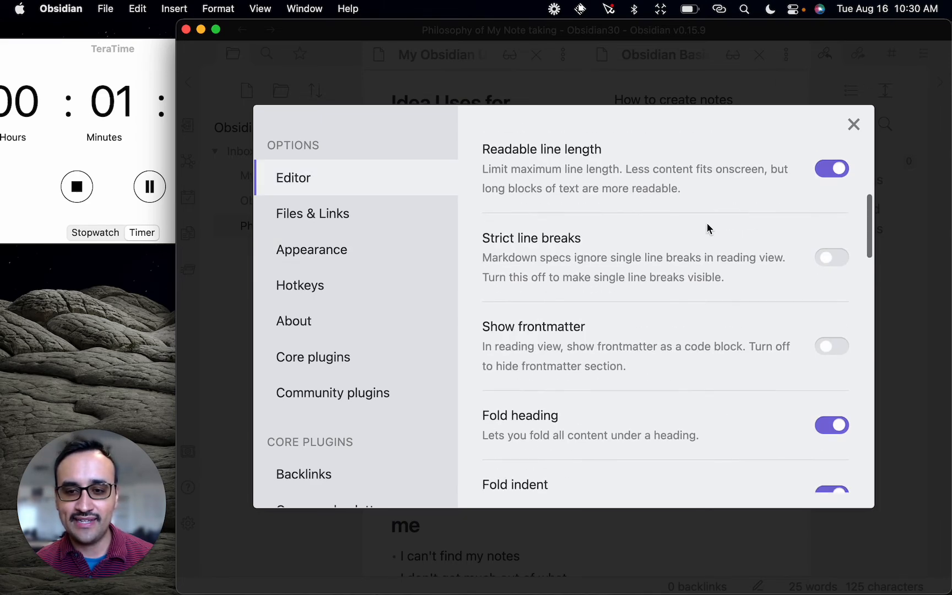
{"action": "scroll", "coordinate": [706, 223], "scroll_direction": "down", "scroll_amount": 4}
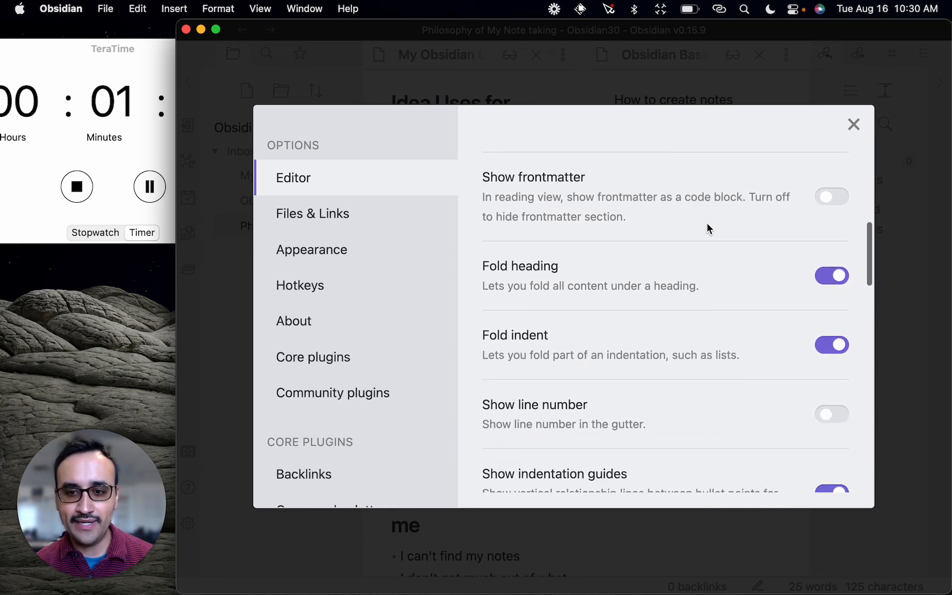
{"action": "scroll", "coordinate": [773, 265], "scroll_direction": "down", "scroll_amount": 4}
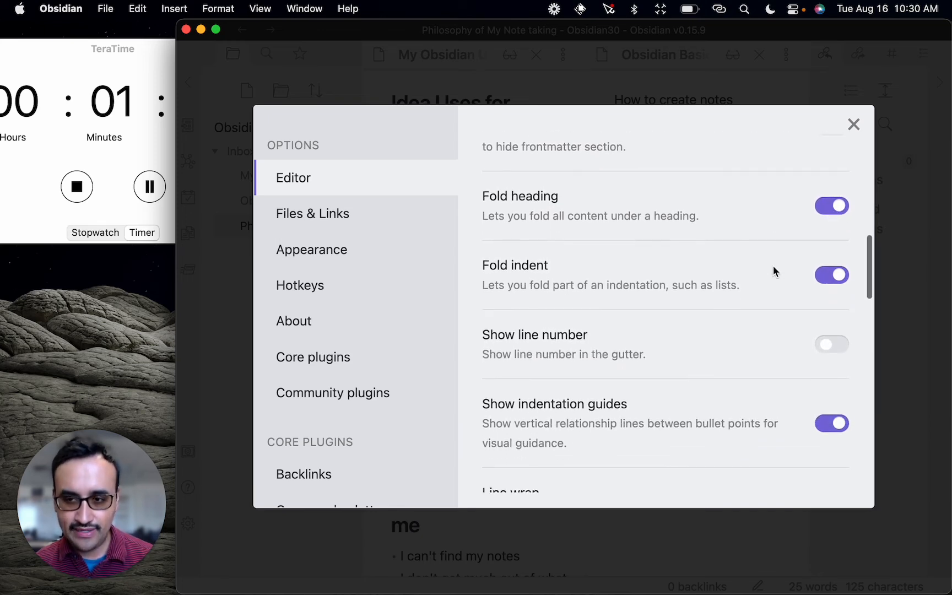
{"action": "scroll", "coordinate": [773, 266], "scroll_direction": "down", "scroll_amount": 9}
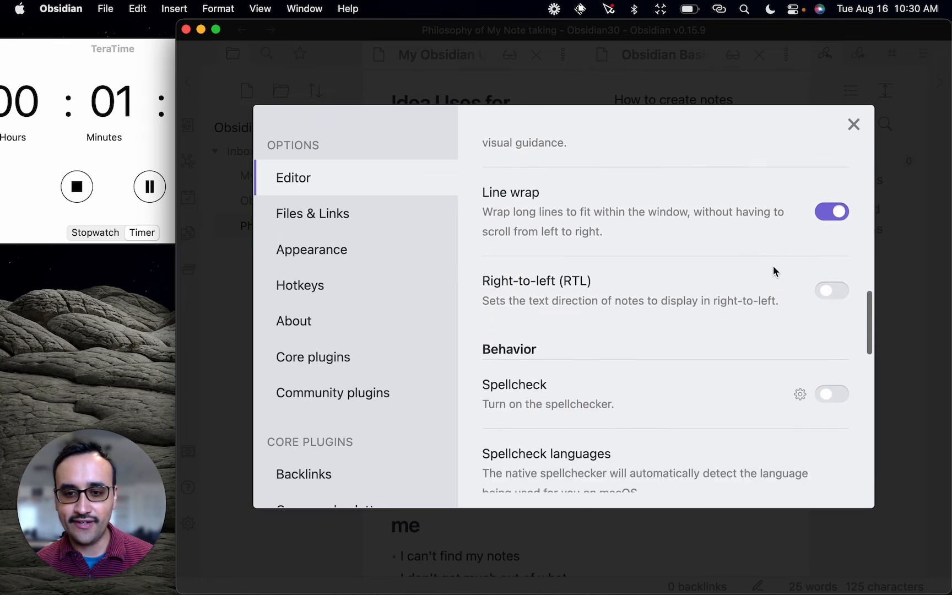
{"action": "scroll", "coordinate": [773, 265], "scroll_direction": "down", "scroll_amount": 3}
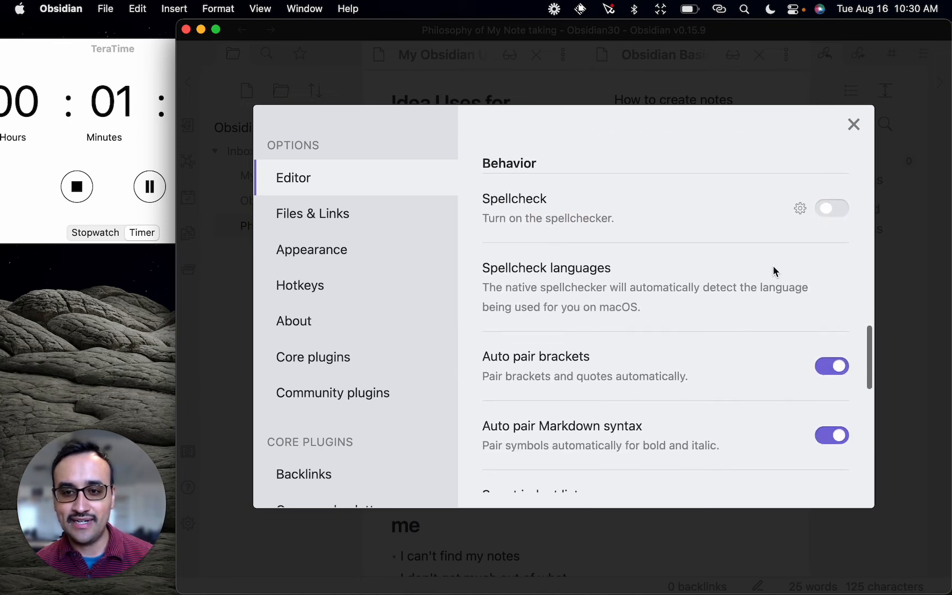
{"action": "left_click", "coordinate": [832, 209]}
{"action": "scroll", "coordinate": [708, 259], "scroll_direction": "down", "scroll_amount": 10}
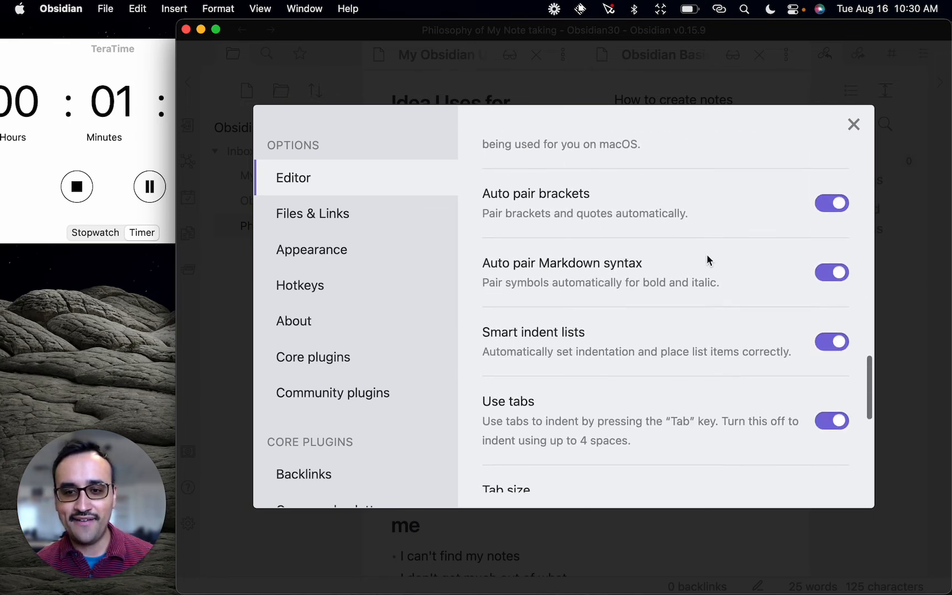
{"action": "scroll", "coordinate": [708, 259], "scroll_direction": "down", "scroll_amount": 5}
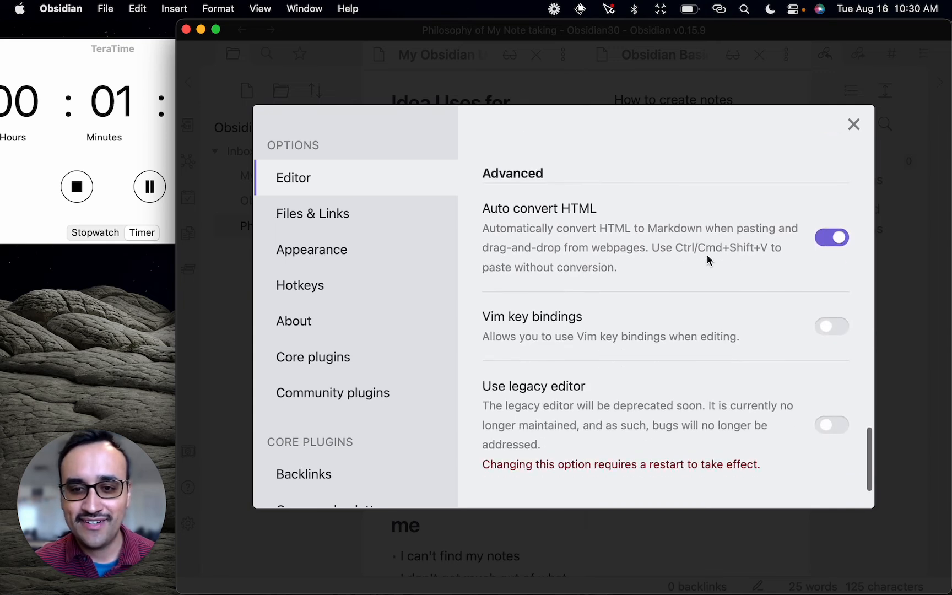
In the Files & Links settings, set the default location for new notes to "In the folder specified below" with the Inbox folder.
{"action": "left_click", "coordinate": [352, 211]}
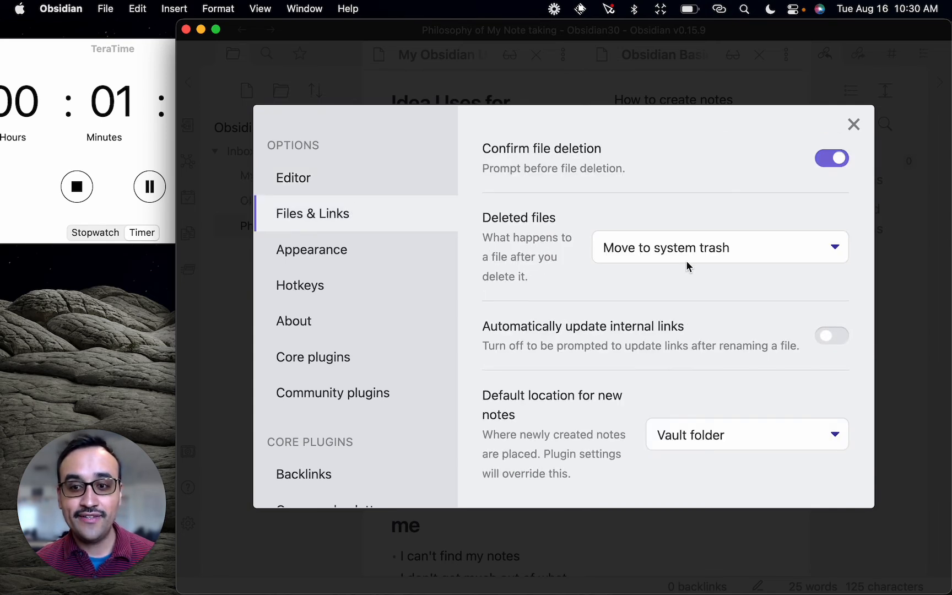
{"action": "scroll", "coordinate": [687, 264], "scroll_direction": "down", "scroll_amount": 3}
{"action": "scroll", "coordinate": [686, 261], "scroll_direction": "down", "scroll_amount": 5}
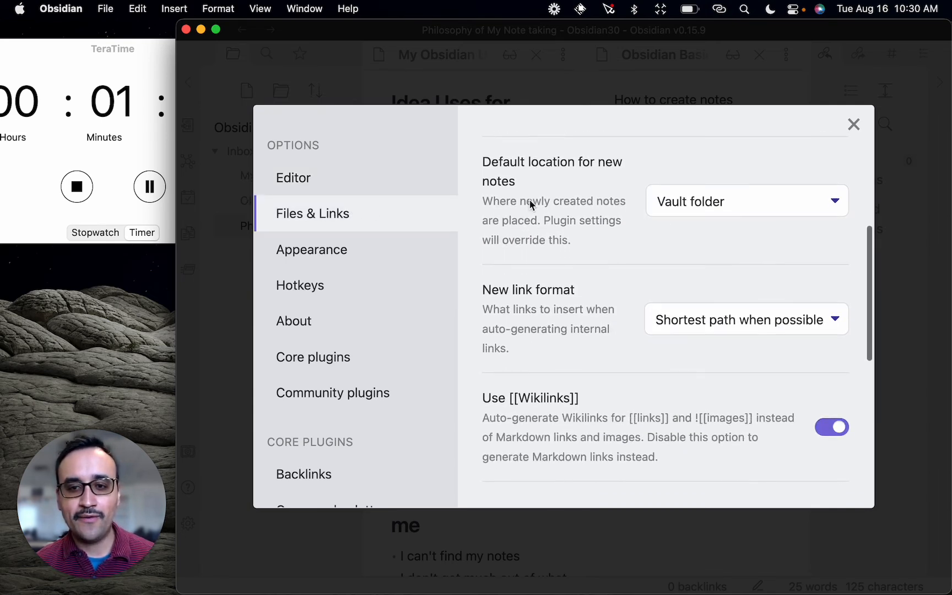
{"action": "left_click", "coordinate": [701, 199]}
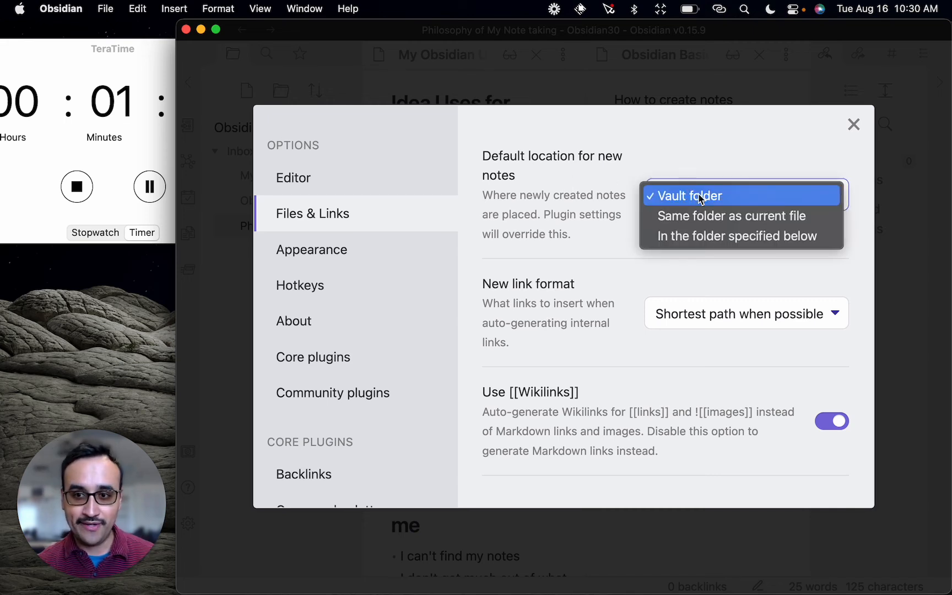
{"action": "left_click", "coordinate": [701, 238]}
{"action": "left_click", "coordinate": [715, 308]}
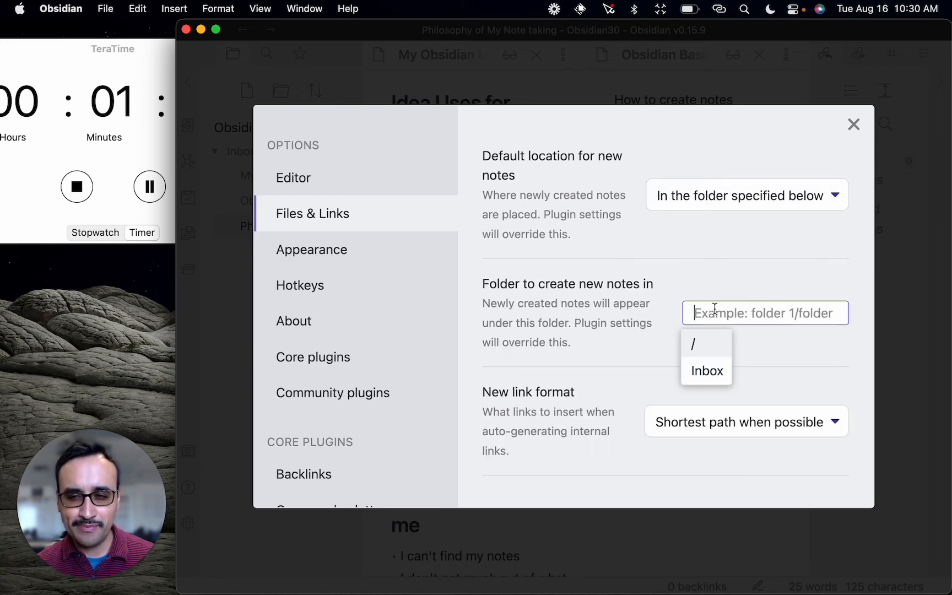
{"action": "left_click", "coordinate": [701, 373]}
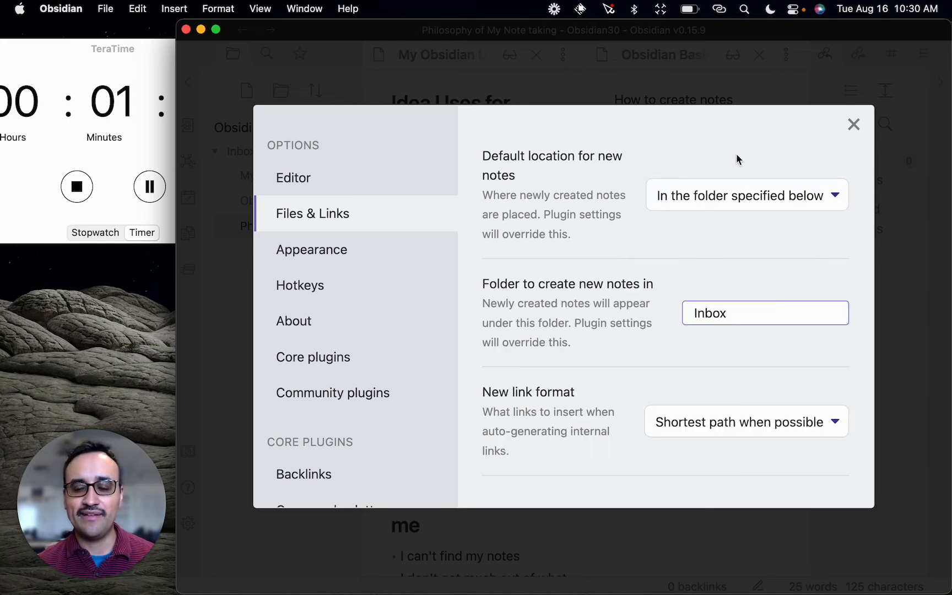
Review the new-note location options and the remaining Files & Links settings, and close the settings.
{"action": "left_click", "coordinate": [707, 203]}
{"action": "left_click", "coordinate": [707, 202]}
{"action": "left_click", "coordinate": [719, 306]}
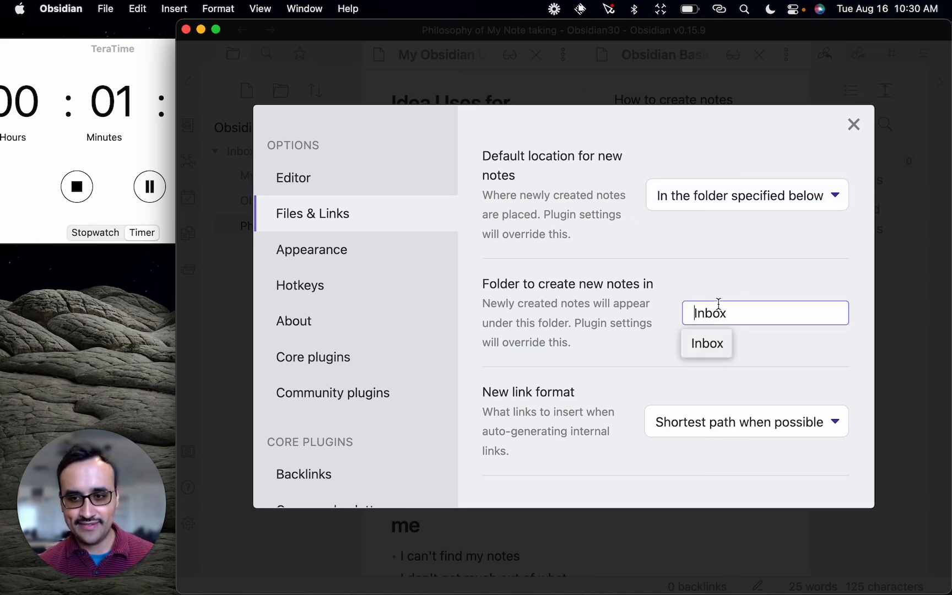
{"action": "left_click", "coordinate": [691, 280]}
{"action": "scroll", "coordinate": [690, 283], "scroll_direction": "down", "scroll_amount": 3}
{"action": "scroll", "coordinate": [692, 284], "scroll_direction": "down", "scroll_amount": 3}
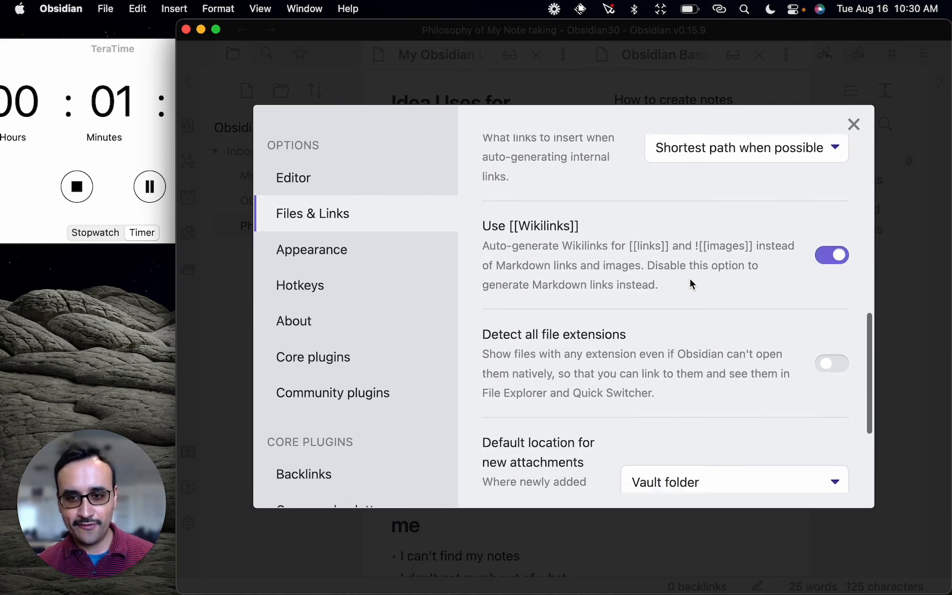
{"action": "scroll", "coordinate": [692, 284], "scroll_direction": "down", "scroll_amount": 3}
{"action": "scroll", "coordinate": [691, 279], "scroll_direction": "down", "scroll_amount": 2}
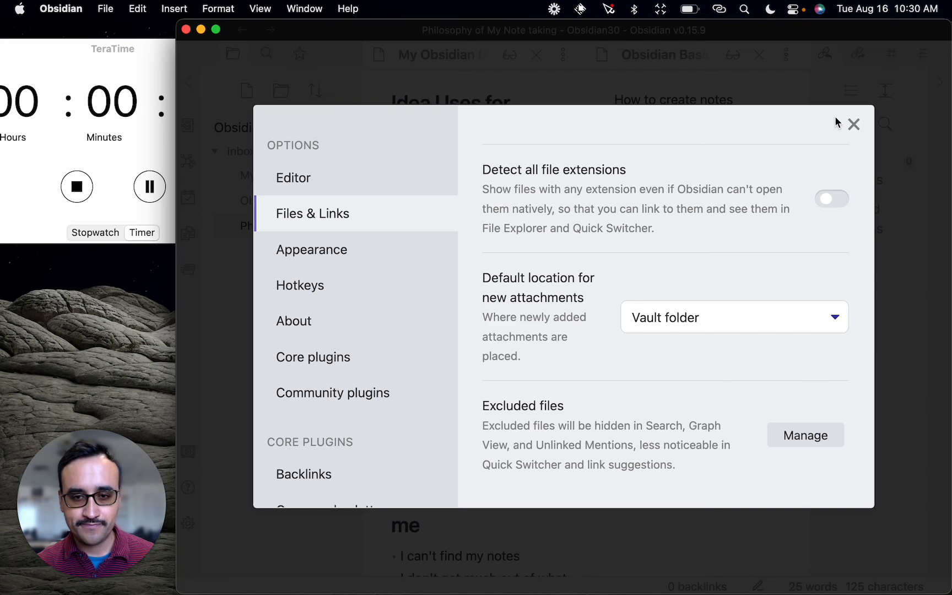
{"action": "left_click", "coordinate": [855, 125]}
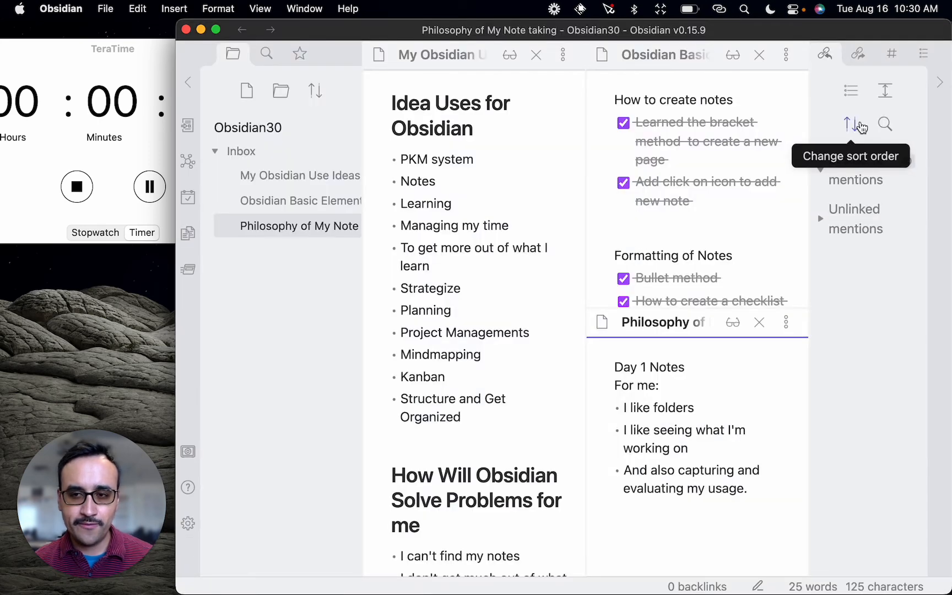
Collapse the Inbox folder and shift the Obsidian window aside to uncover the seconds on the TeraTime timer.
{"action": "left_click", "coordinate": [215, 152]}
{"action": "left_click", "coordinate": [151, 57]}
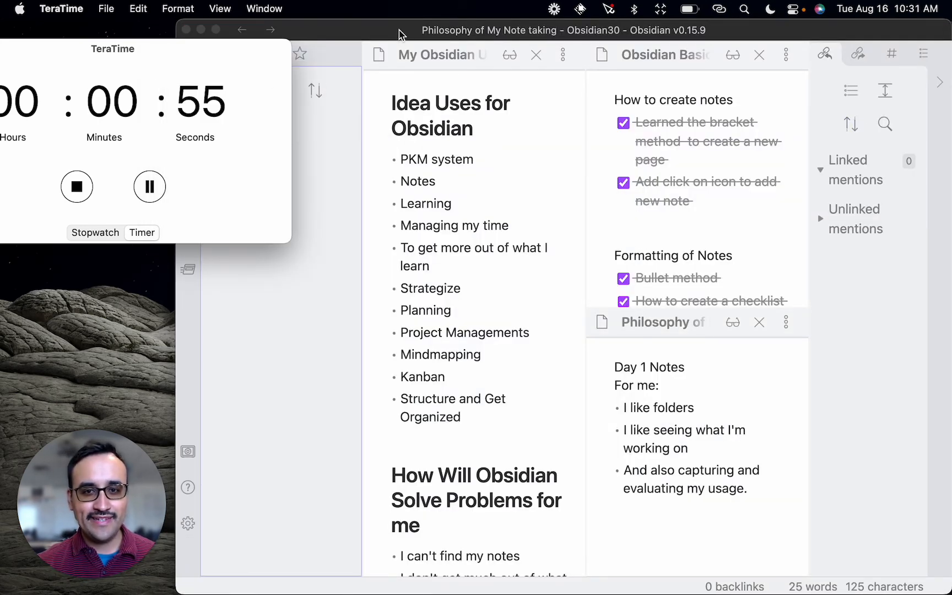
{"action": "left_click_drag", "start_coordinate": [397, 30], "coordinate": [438, 30]}
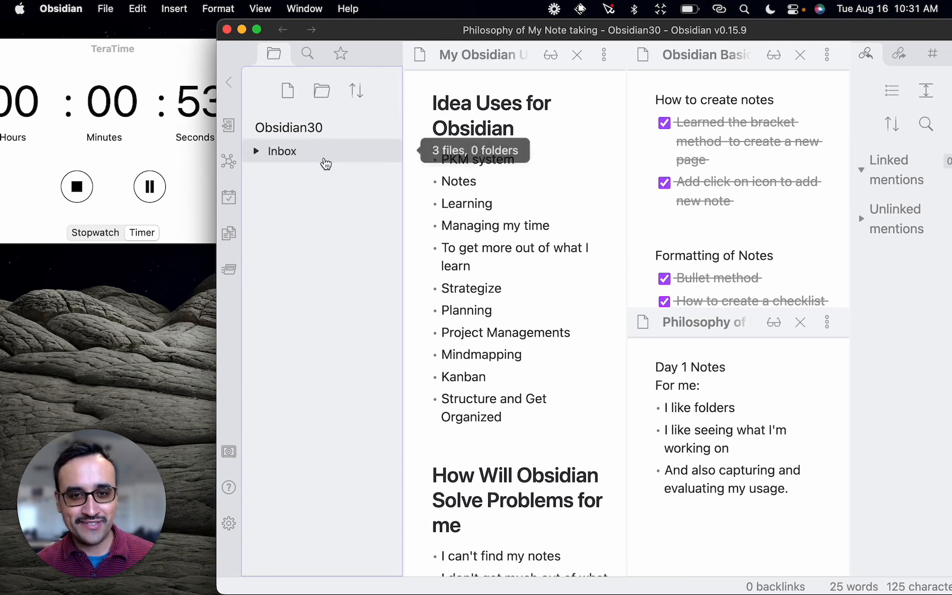
Add four new folders to the Obsidian30 vault.
{"action": "left_click", "coordinate": [323, 93]}
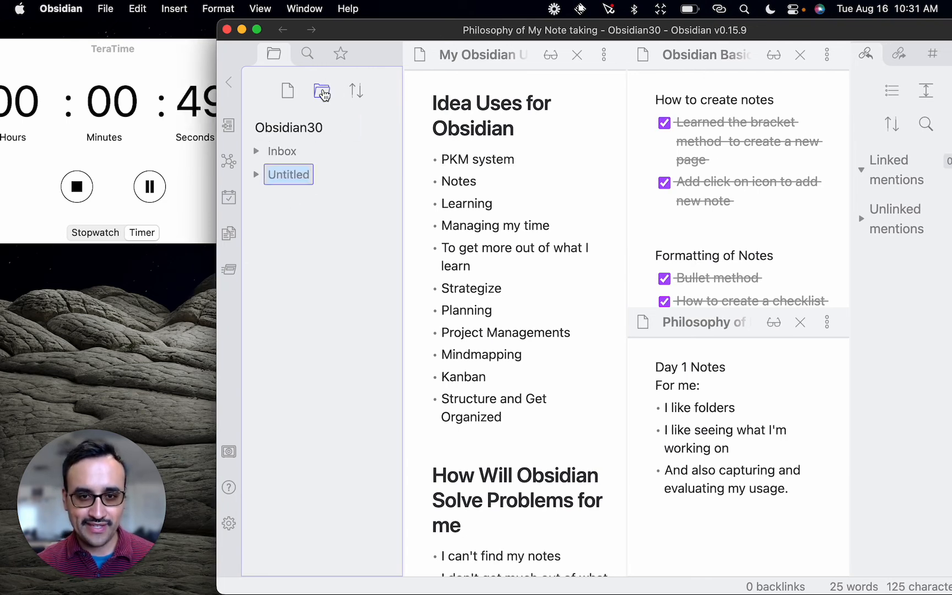
{"action": "left_click", "coordinate": [323, 93]}
{"action": "left_click", "coordinate": [323, 92]}
{"action": "left_click", "coordinate": [322, 93]}
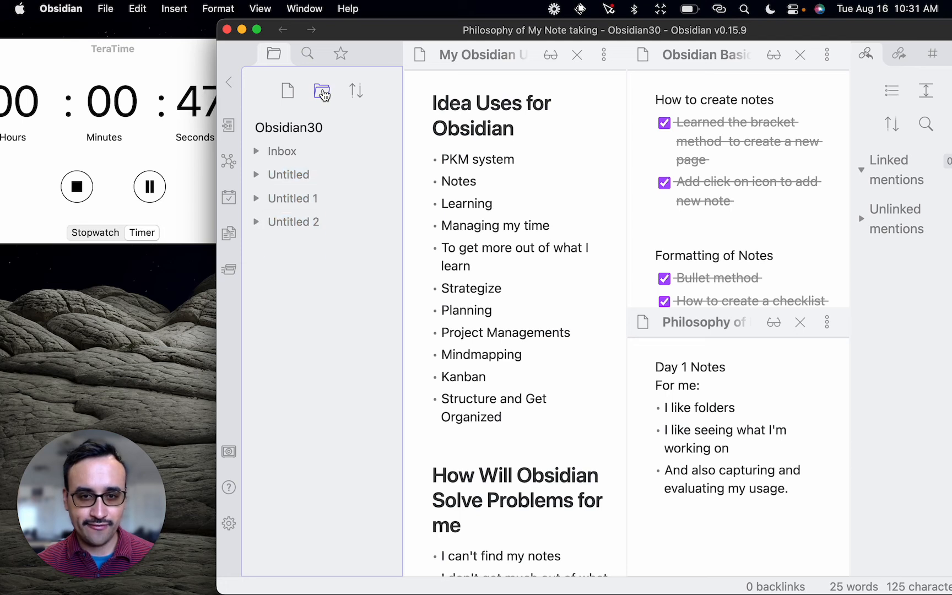
{"action": "left_click", "coordinate": [323, 93]}
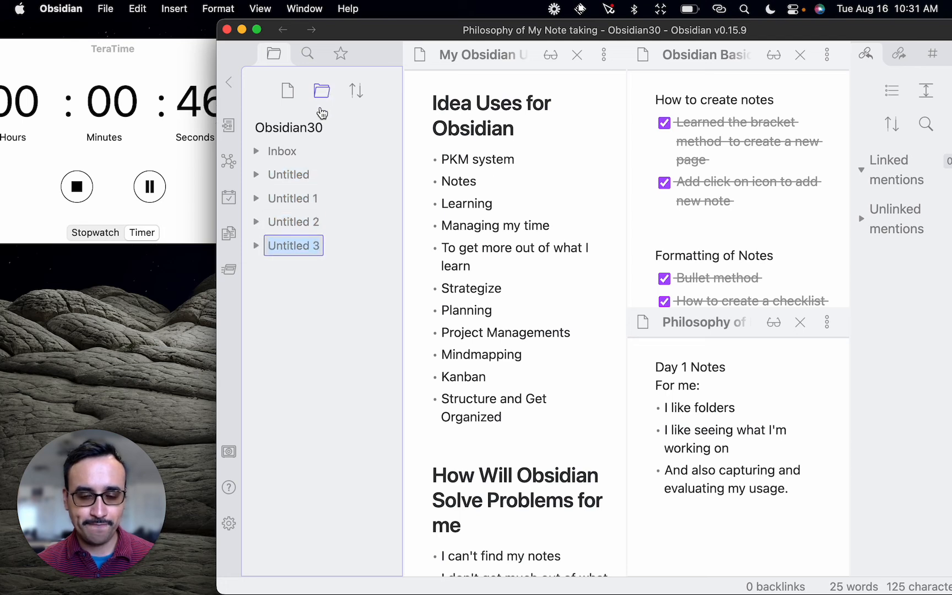
Rename the first untitled folder as "1. Projects".
{"action": "right_click", "coordinate": [306, 183]}
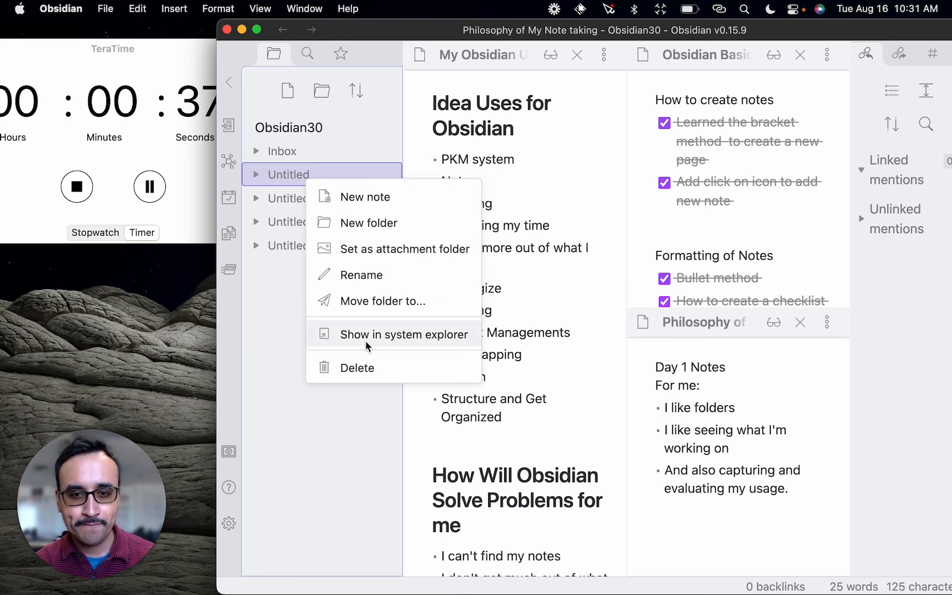
{"action": "left_click", "coordinate": [380, 277]}
{"action": "type", "text": "1"}
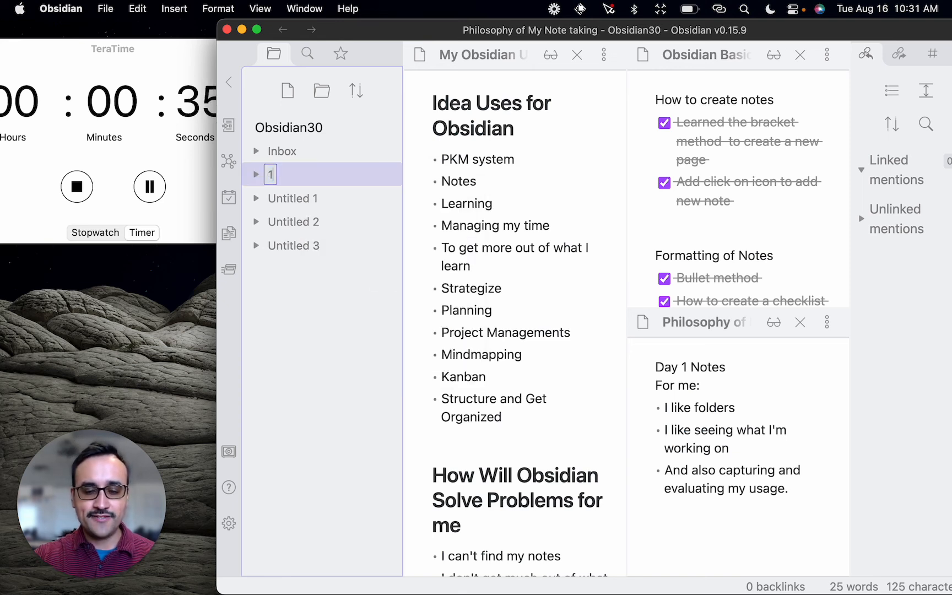
{"action": "type", "text": ". Projects"}
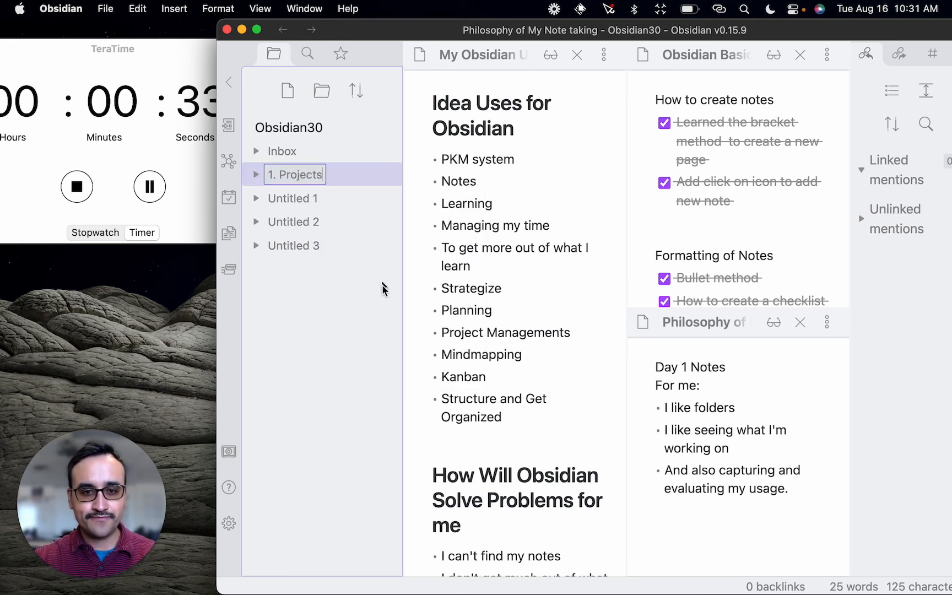
Rename the Untitled 1 folder as "2. Areas".
{"action": "left_click", "coordinate": [294, 202]}
{"action": "right_click", "coordinate": [294, 201]}
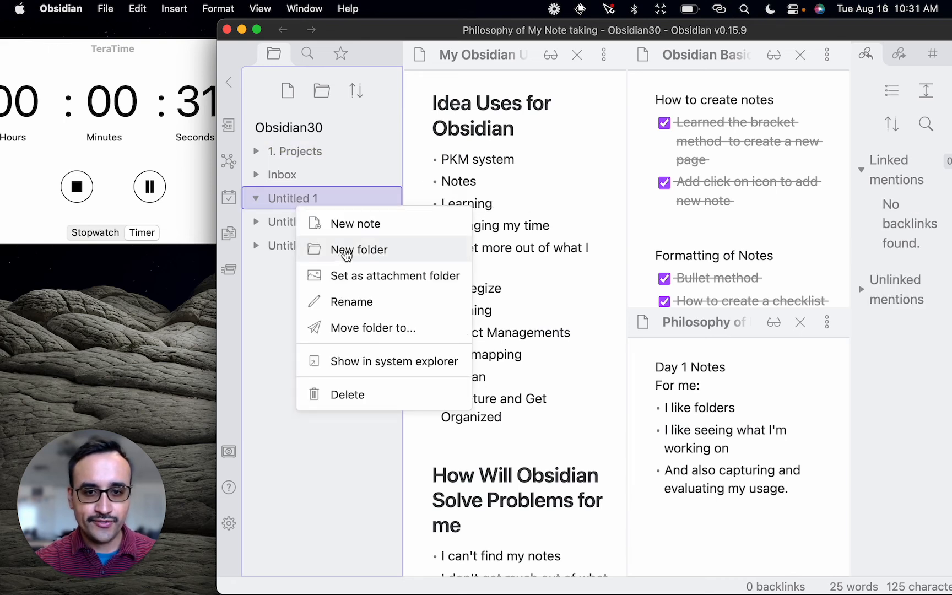
{"action": "left_click", "coordinate": [369, 301]}
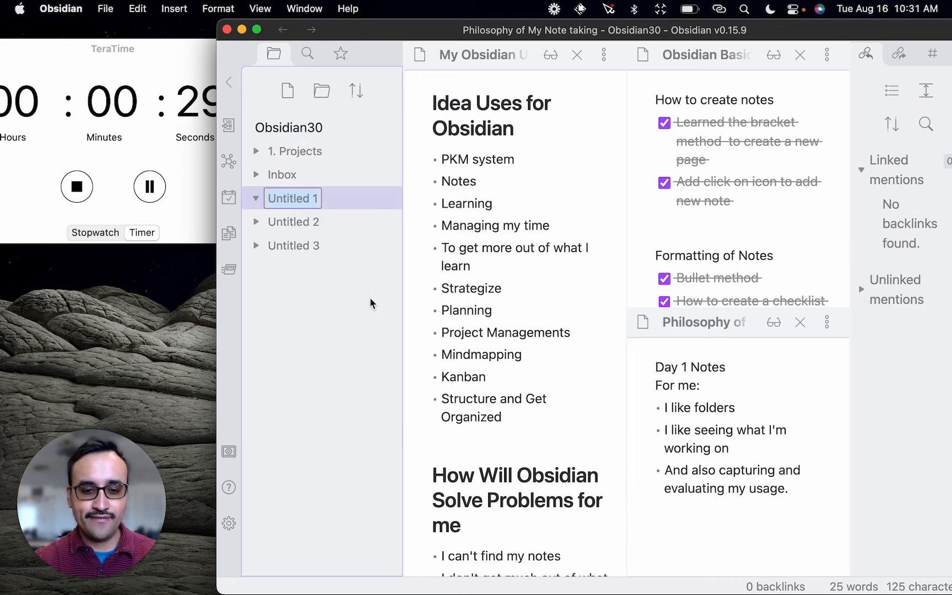
{"action": "type", "text": "2. Areas"}
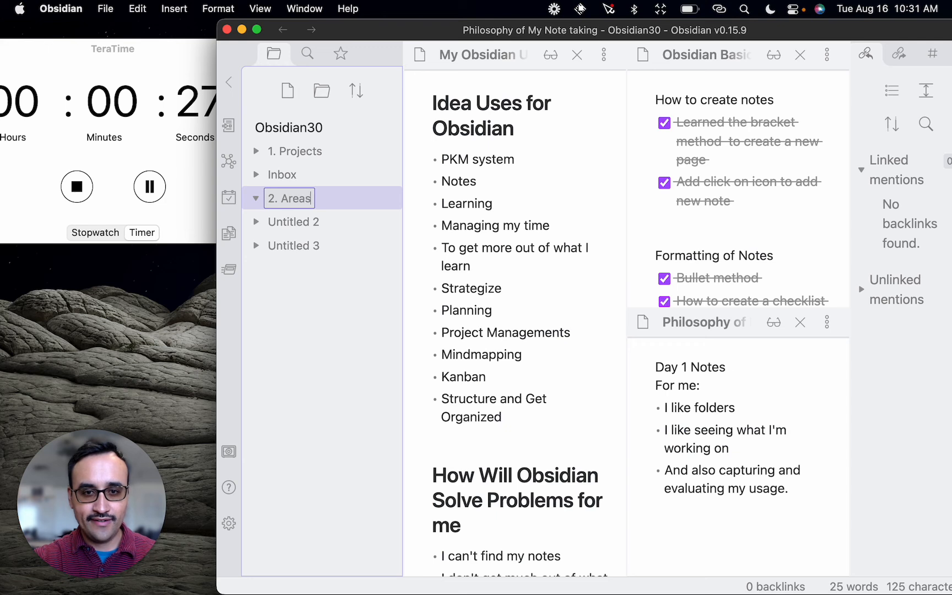
{"action": "key", "text": "BackSpace"}
{"action": "key", "text": "BackSpace"}
{"action": "key", "text": "BackSpace"}
{"action": "key", "text": "BackSpace"}
{"action": "key", "text": "BackSpace"}
{"action": "type", "text": "Areas"}
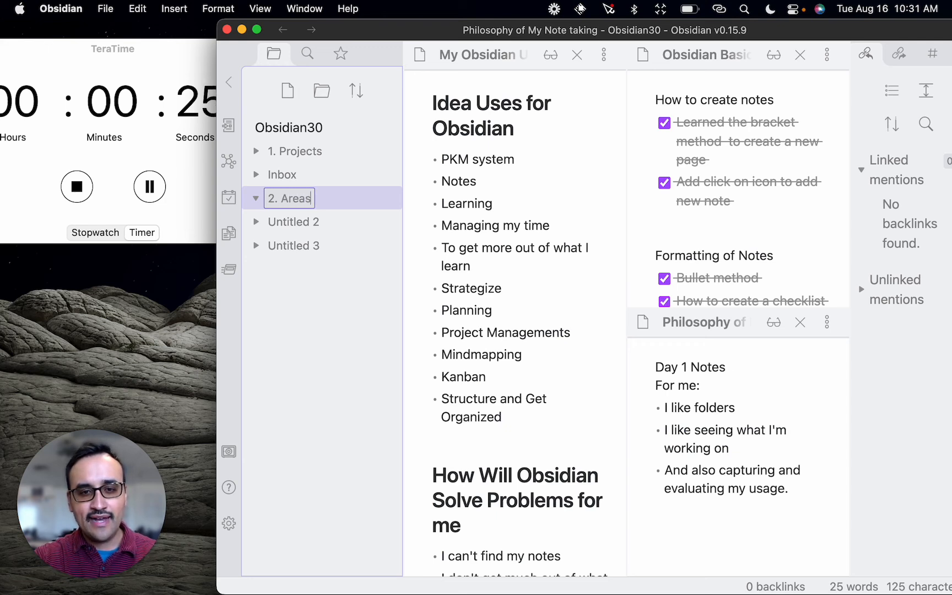
{"action": "key", "text": "Return"}
Rename the Untitled 2 folder as "3. Resources".
{"action": "right_click", "coordinate": [294, 224]}
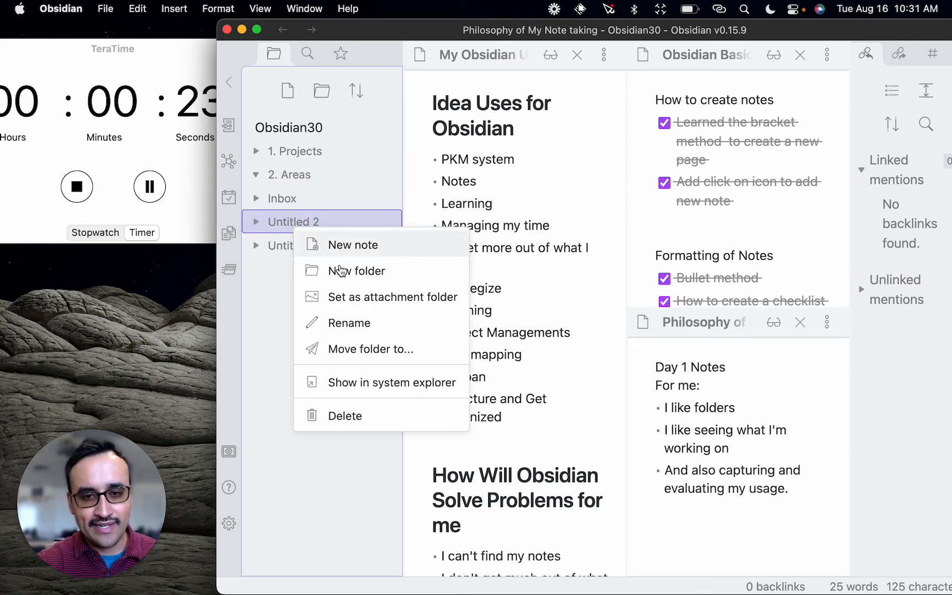
{"action": "left_click", "coordinate": [381, 325]}
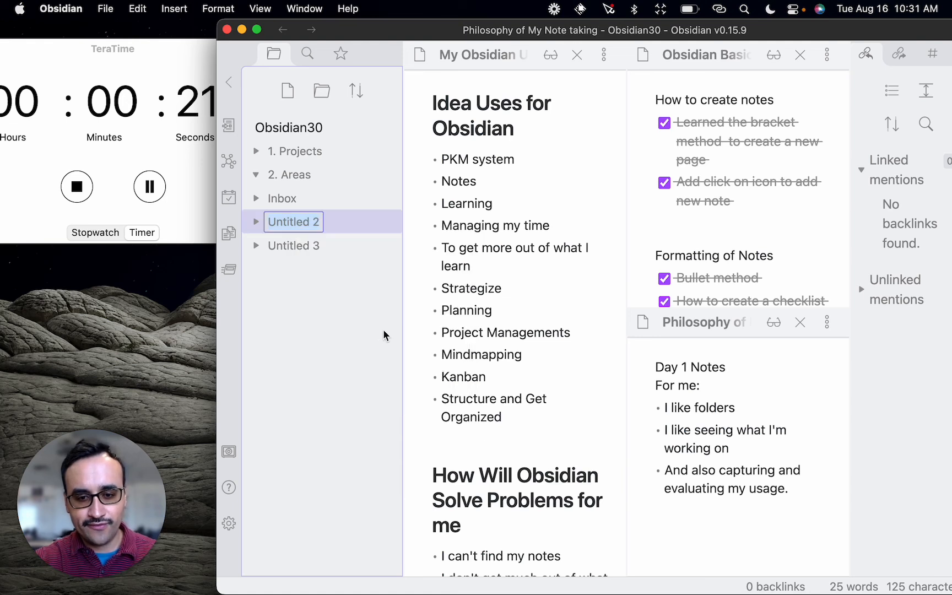
{"action": "type", "text": "3. Resources"}
{"action": "key", "text": "Return"}
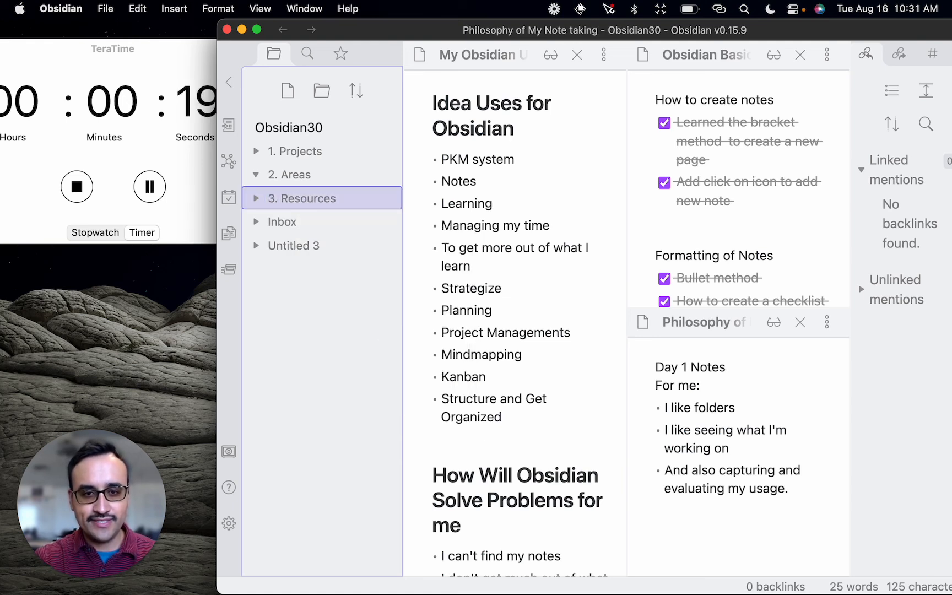
Rename the Untitled 3 folder as "4. Archive".
{"action": "right_click", "coordinate": [288, 246]}
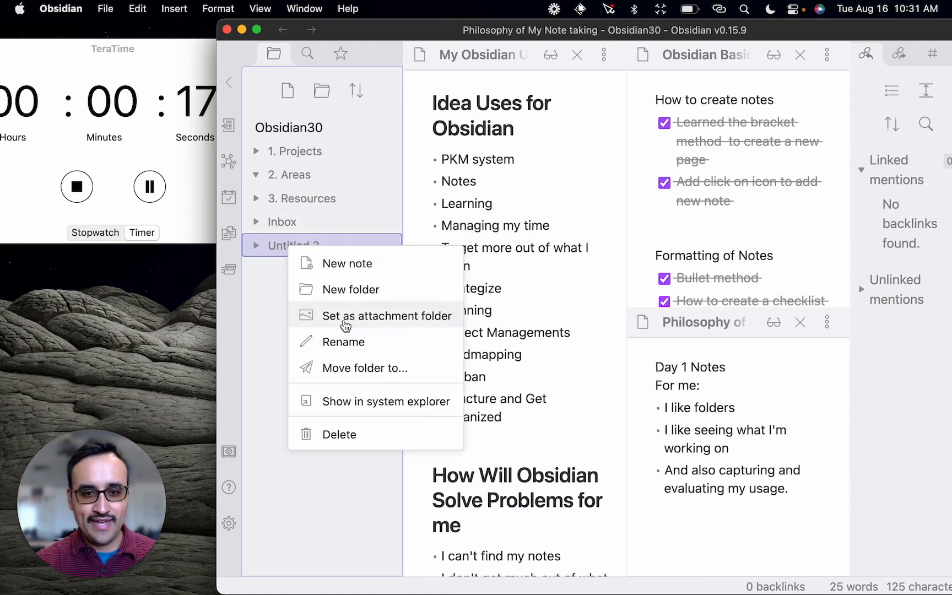
{"action": "left_click", "coordinate": [354, 345]}
{"action": "type", "text": "4."}
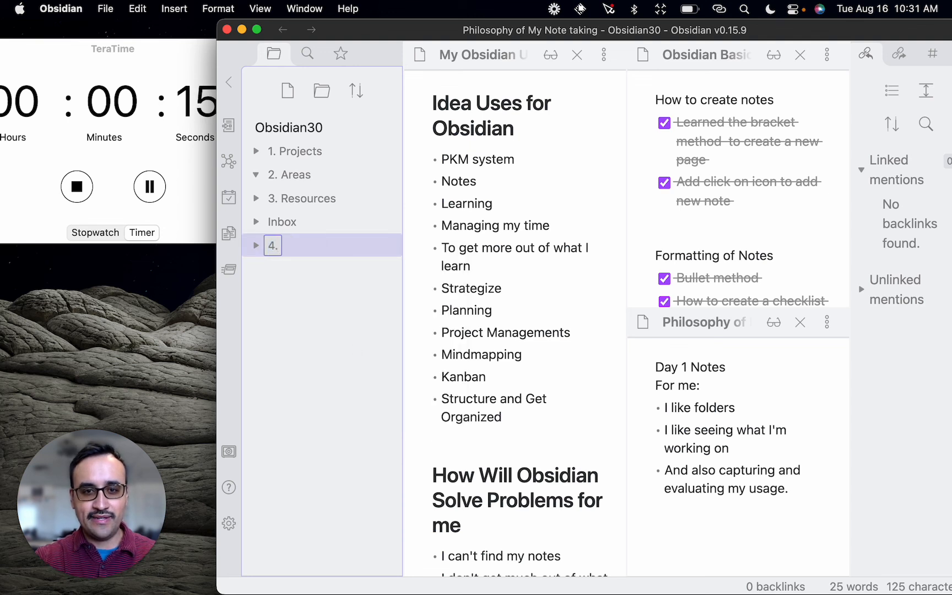
{"action": "type", "text": " A"}
{"action": "key", "text": "BackSpace"}
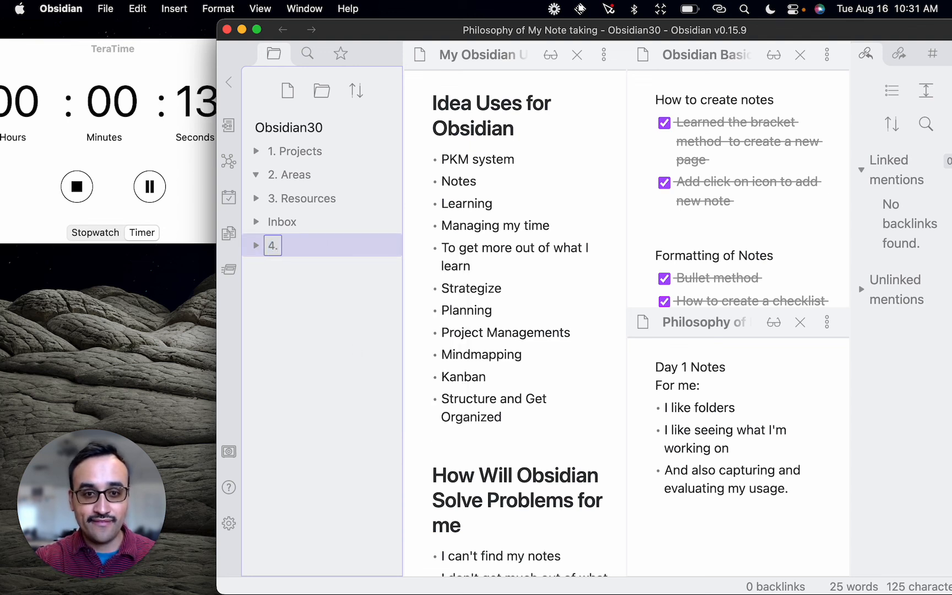
{"action": "type", "text": "Archive"}
{"action": "key", "text": "Return"}
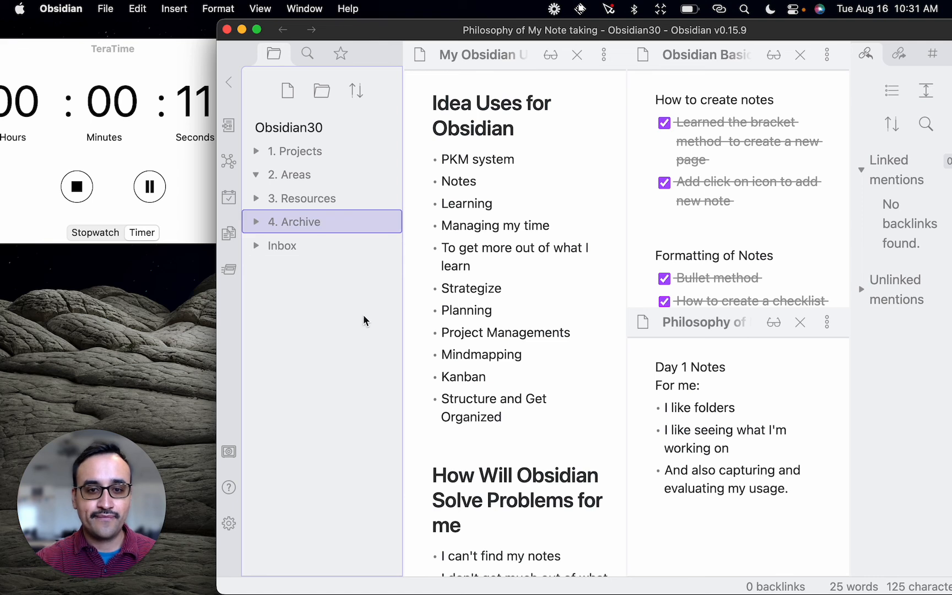
Rename the Inbox folder as "_Inbox" and collapse it.
{"action": "left_click", "coordinate": [292, 248]}
{"action": "right_click", "coordinate": [292, 248]}
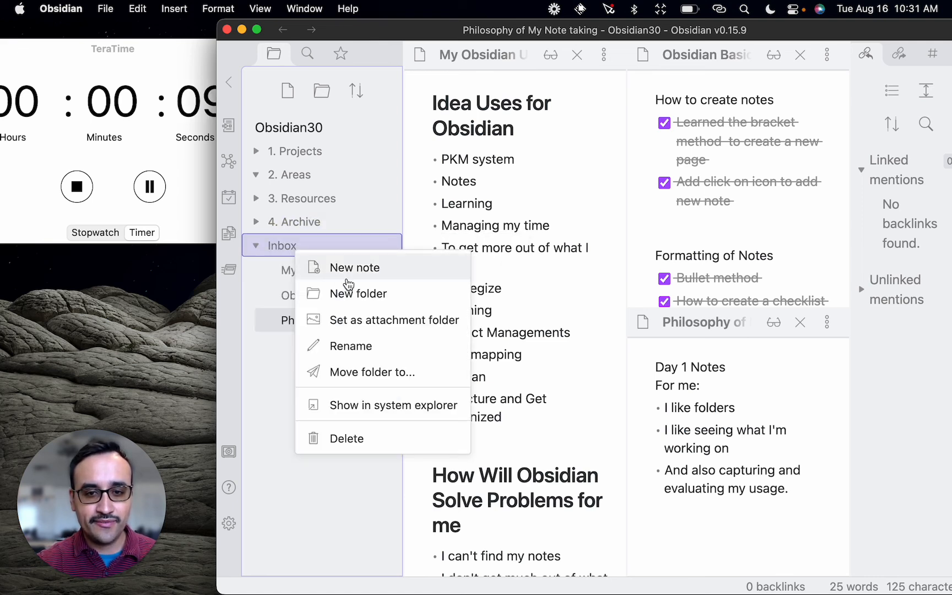
{"action": "left_click", "coordinate": [376, 350]}
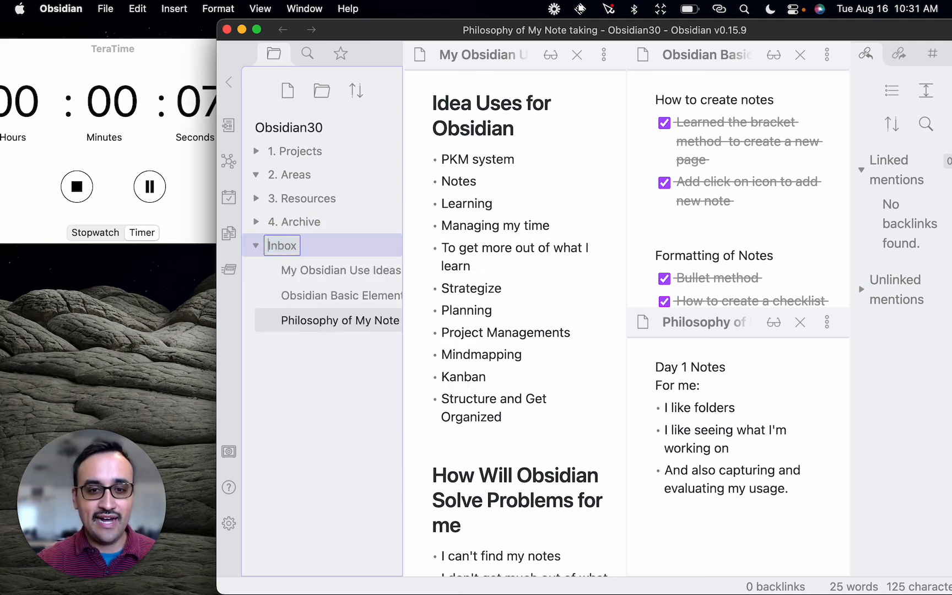
{"action": "type", "text": "_"}
{"action": "key", "text": "Return"}
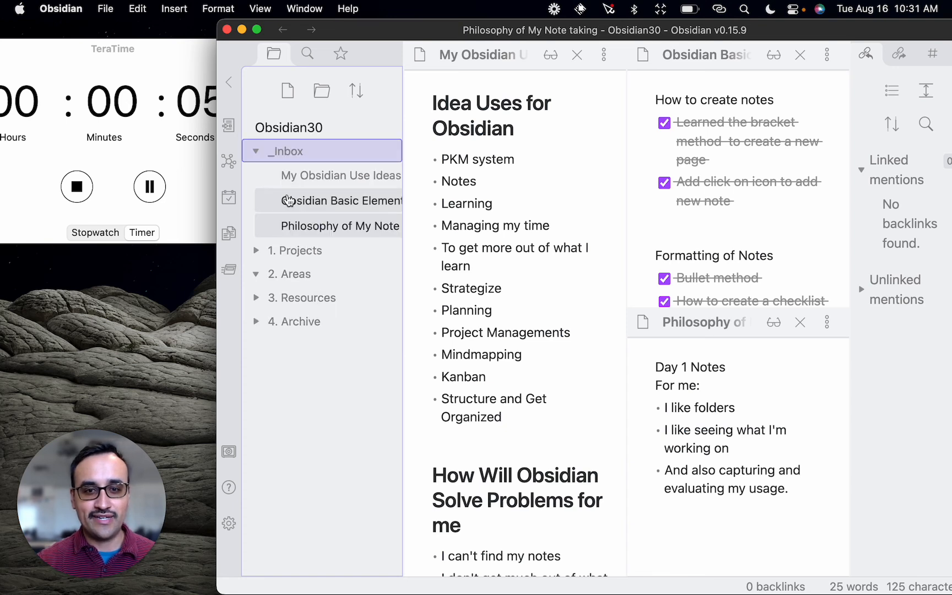
{"action": "left_click", "coordinate": [257, 152]}
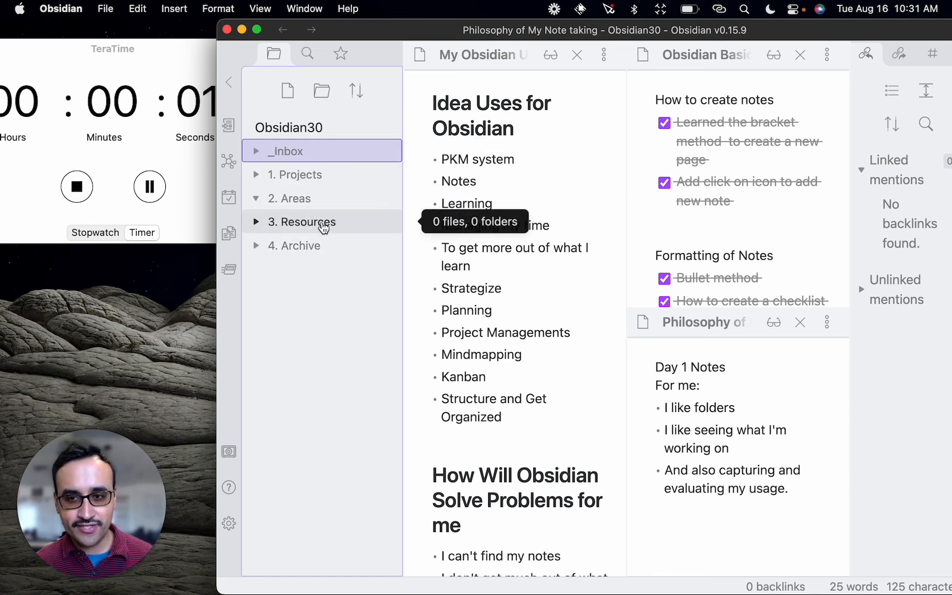
Create a note in the "1. Projects" folder, opened in the My Obsidian Use Ideas pane, titled "30 Day Obsidian Project Demonstration Video".
{"action": "left_click", "coordinate": [547, 301]}
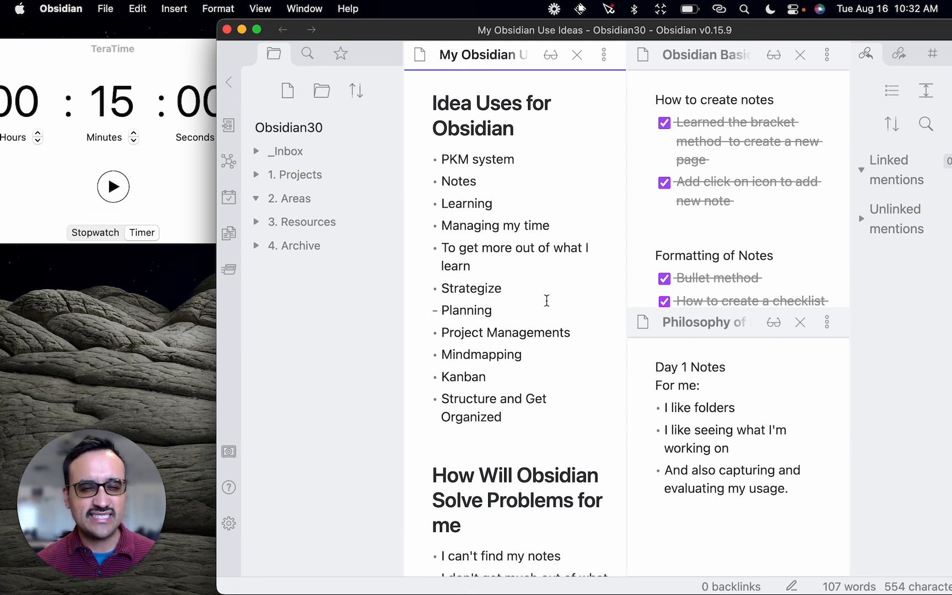
{"action": "scroll", "coordinate": [546, 300], "scroll_direction": "down", "scroll_amount": 10}
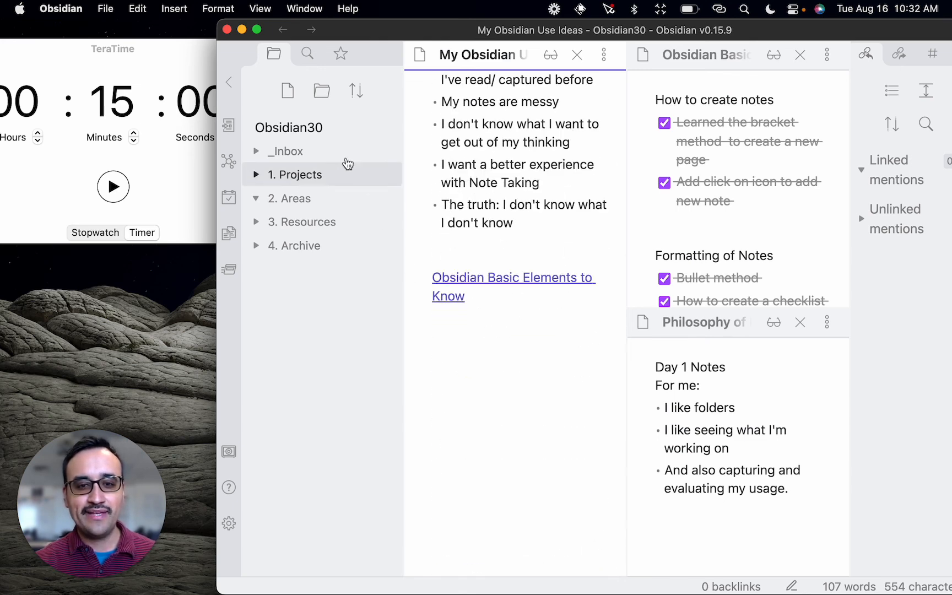
{"action": "right_click", "coordinate": [296, 175]}
{"action": "left_click", "coordinate": [368, 190]}
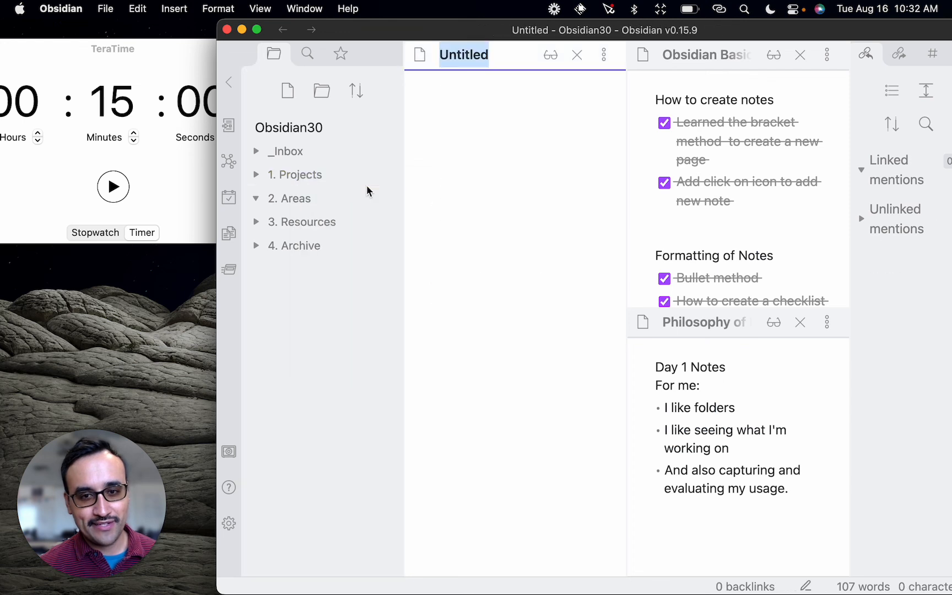
{"action": "type", "text": "30 D"}
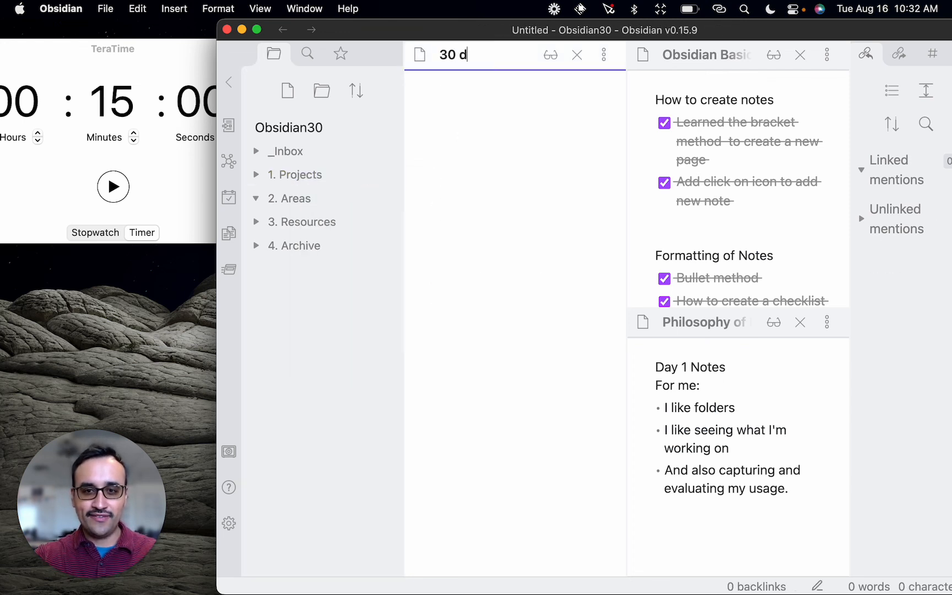
{"action": "type", "text": "ay Obsidian Proje"}
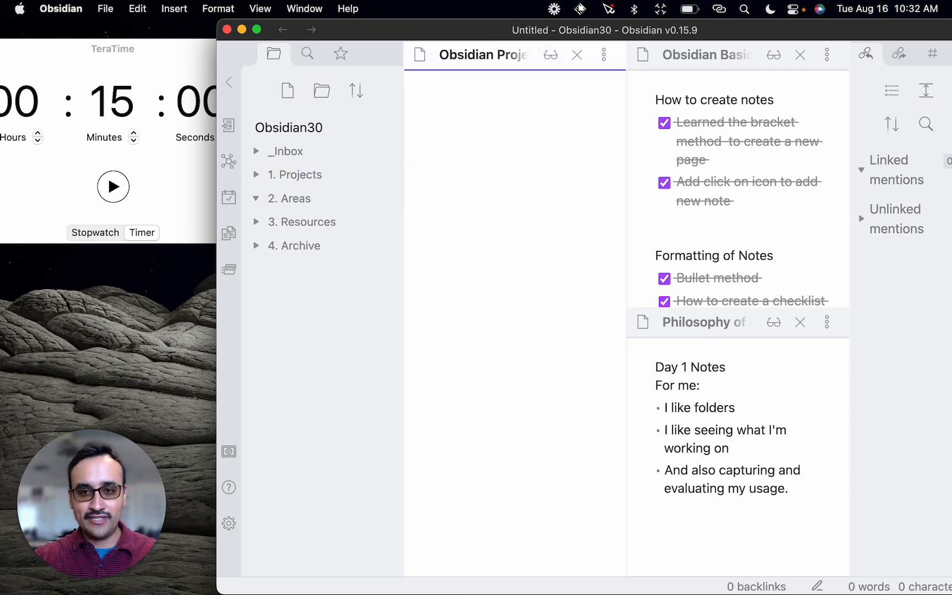
{"action": "type", "text": "ct Demonstration Vid"}
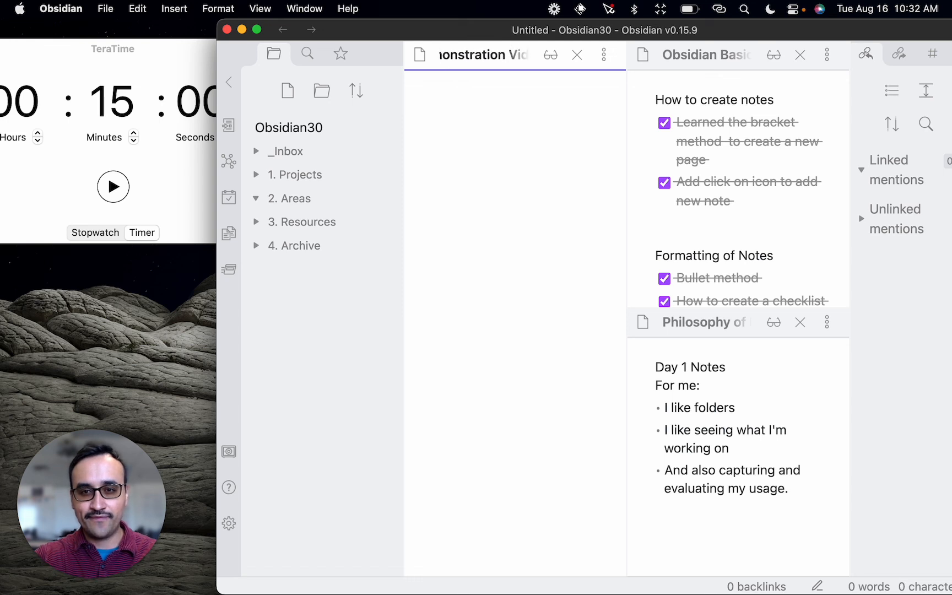
{"action": "type", "text": "eo"}
Write "Day 1 - Set up obsidian and our basic folder and pane view" in the note body, followed by a blank line.
{"action": "left_click", "coordinate": [488, 167]}
{"action": "type", "text": "Day 1 -"}
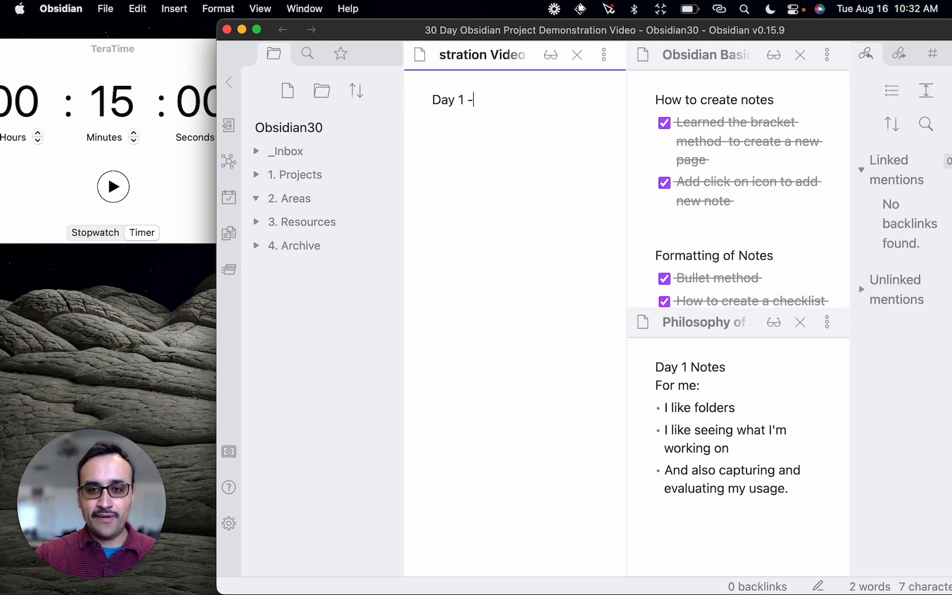
{"action": "type", "text": " Set up obs"}
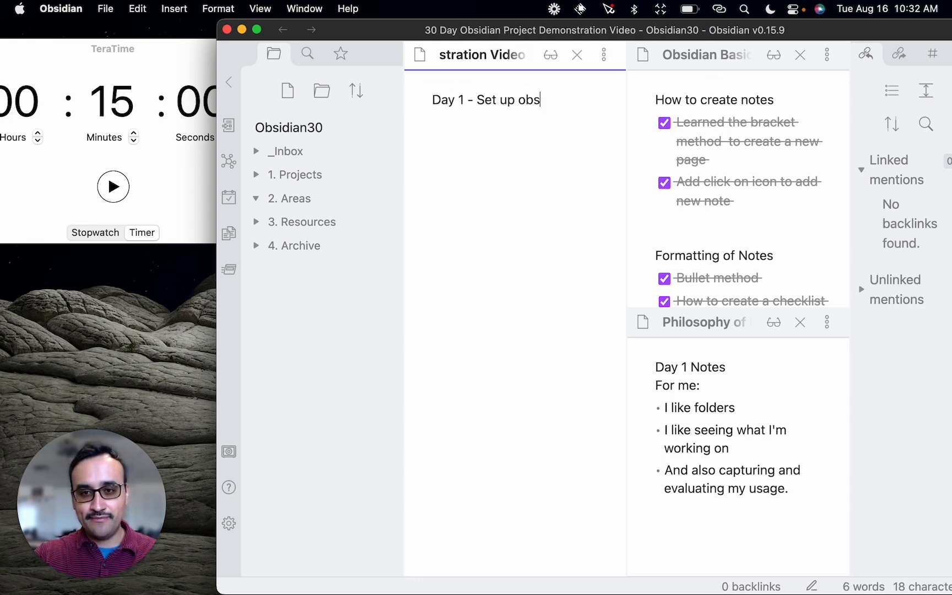
{"action": "type", "text": "idian and "}
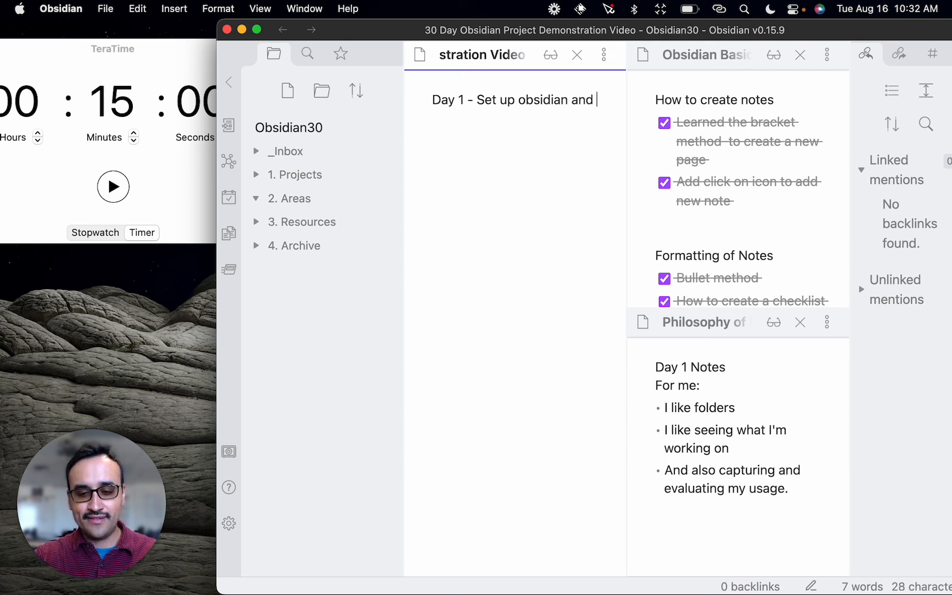
{"action": "type", "text": "our basic folder "}
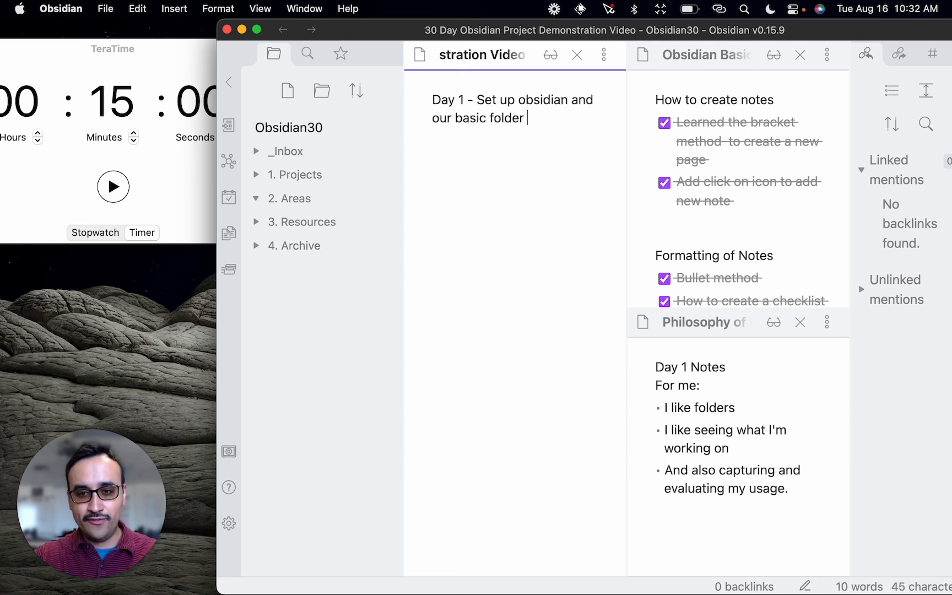
{"action": "type", "text": "and pane view"}
{"action": "key", "text": "Return"}
{"action": "key", "text": "Return"}
Add the line "Day 2 - Upcoming" with the bullet "Explain PARA briefly" beneath it.
{"action": "type", "text": "D"}
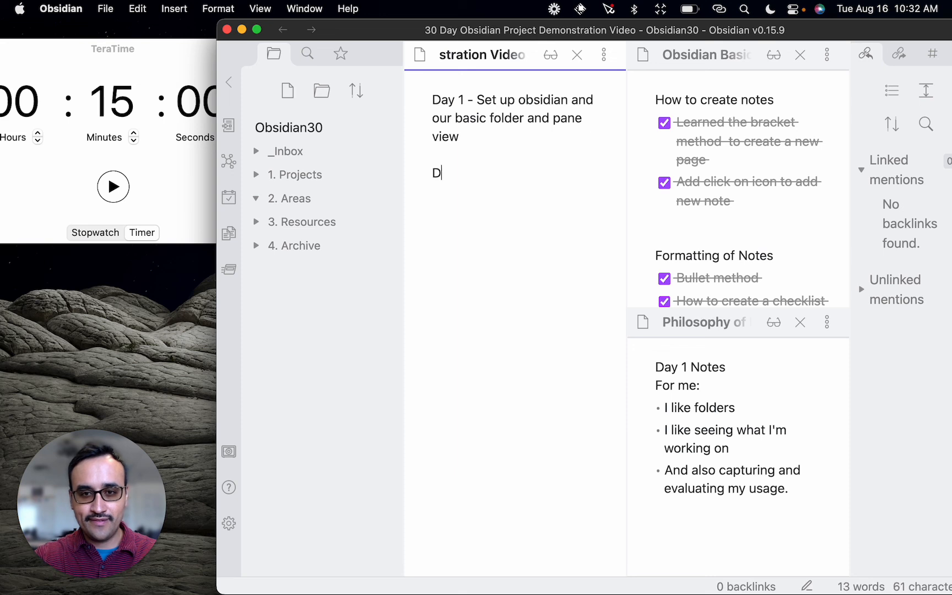
{"action": "type", "text": "ay 2 - Upcoming"}
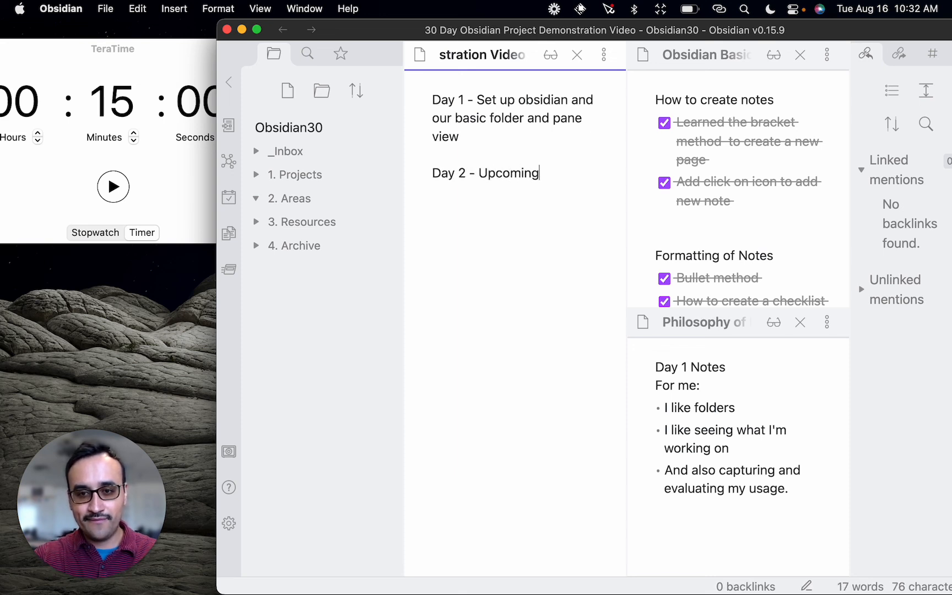
{"action": "key", "text": "Return"}
{"action": "type", "text": "- "}
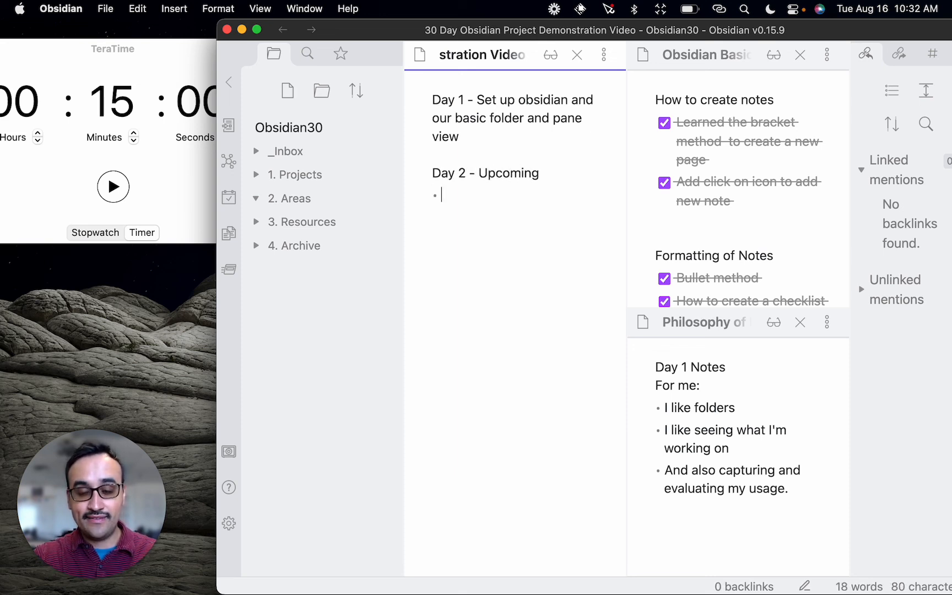
{"action": "type", "text": "Explain "}
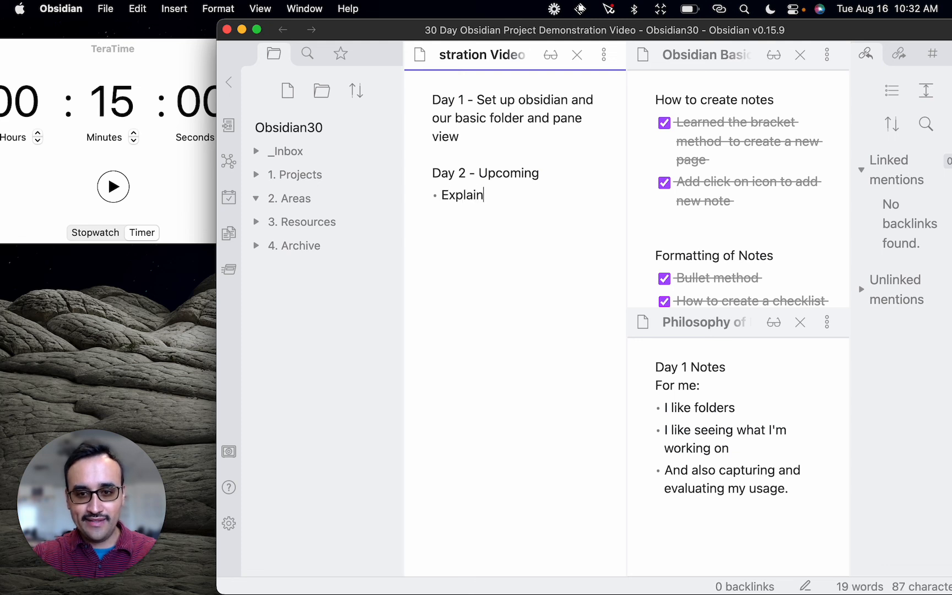
{"action": "type", "text": "Par"}
{"action": "key", "text": "BackSpace"}
{"action": "key", "text": "BackSpace"}
{"action": "type", "text": "A"}
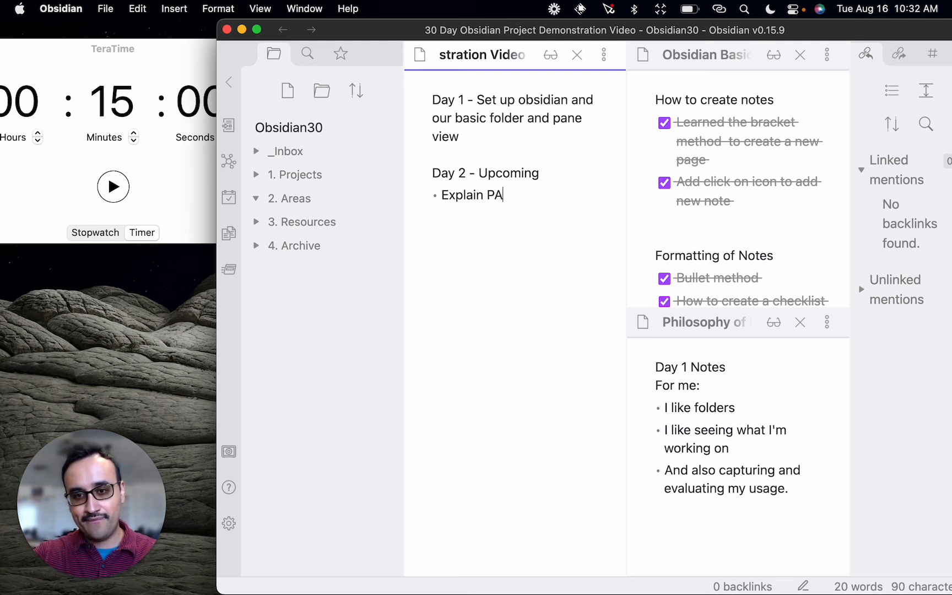
{"action": "type", "text": "RA briefly"}
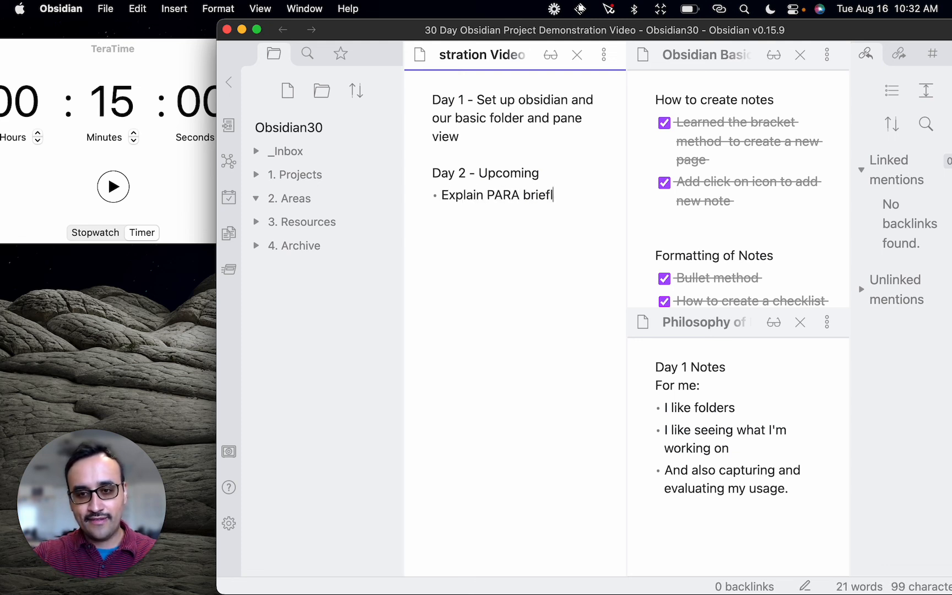
Add a second bullet under Day 2 reading "How to set up your first workflow".
{"action": "key", "text": "Return"}
{"action": "type", "text": "an"}
{"action": "key", "text": "BackSpace"}
{"action": "key", "text": "BackSpace"}
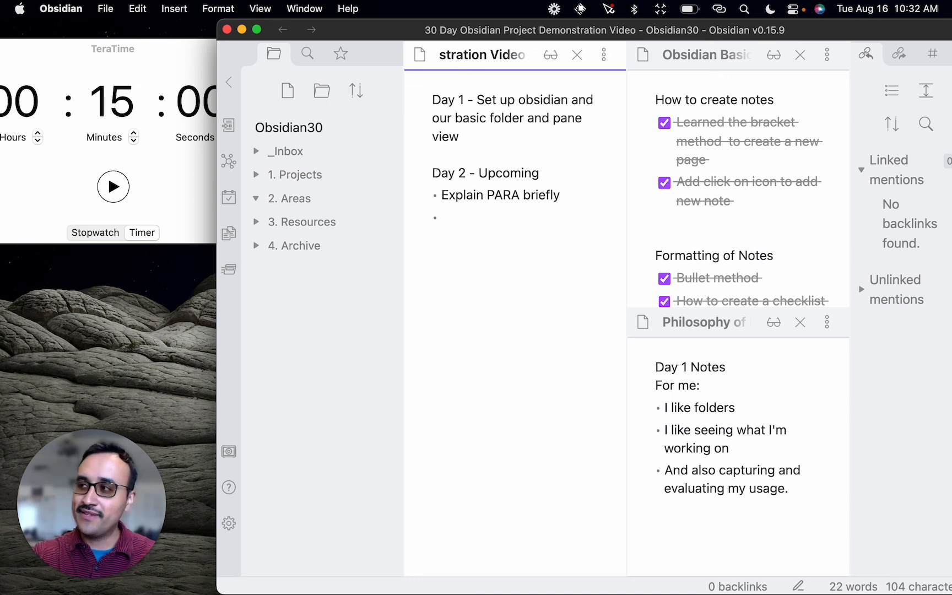
{"action": "type", "text": "How to set up"}
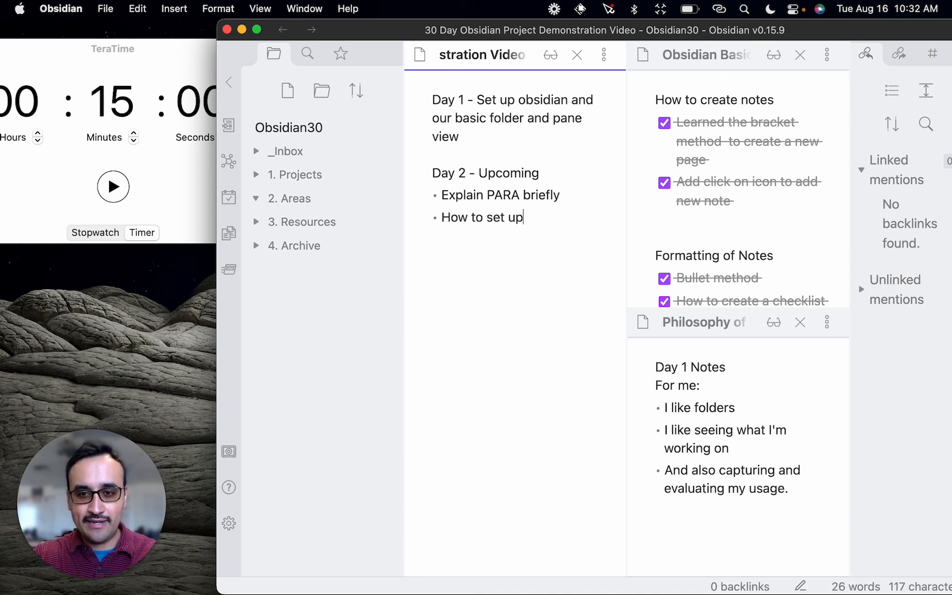
{"action": "type", "text": " you"}
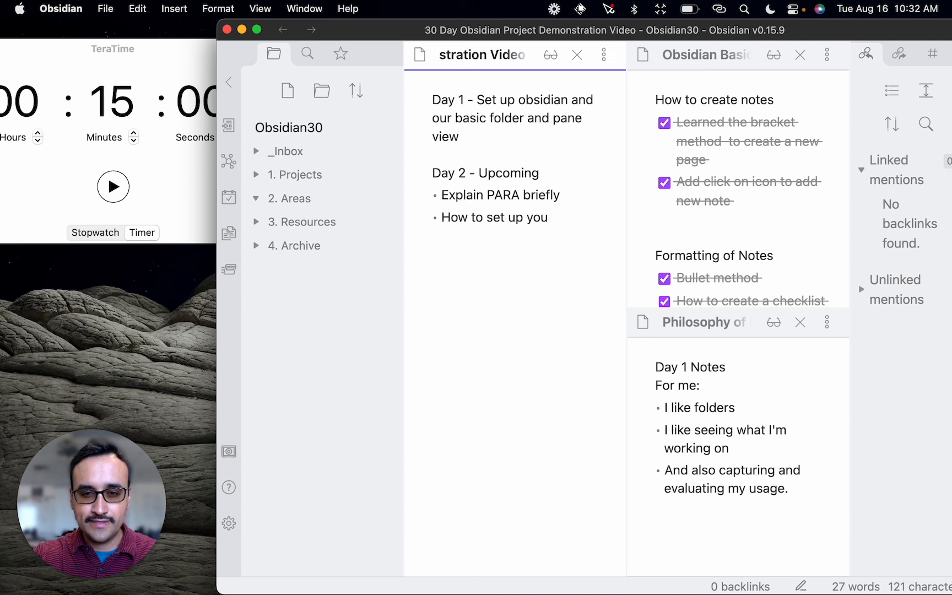
{"action": "type", "text": "r f"}
{"action": "key", "text": "BackSpace"}
{"action": "type", "text": "first workflow"}
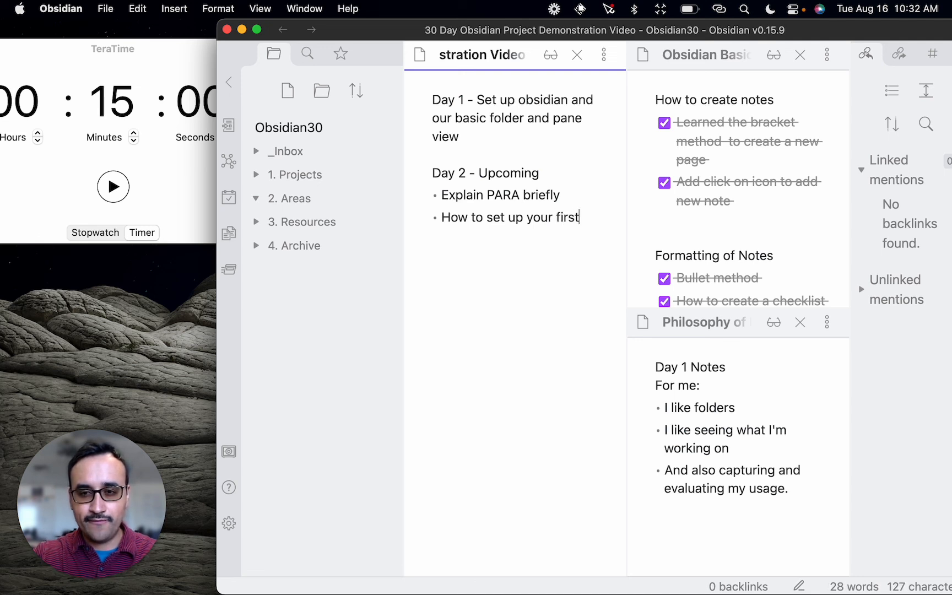